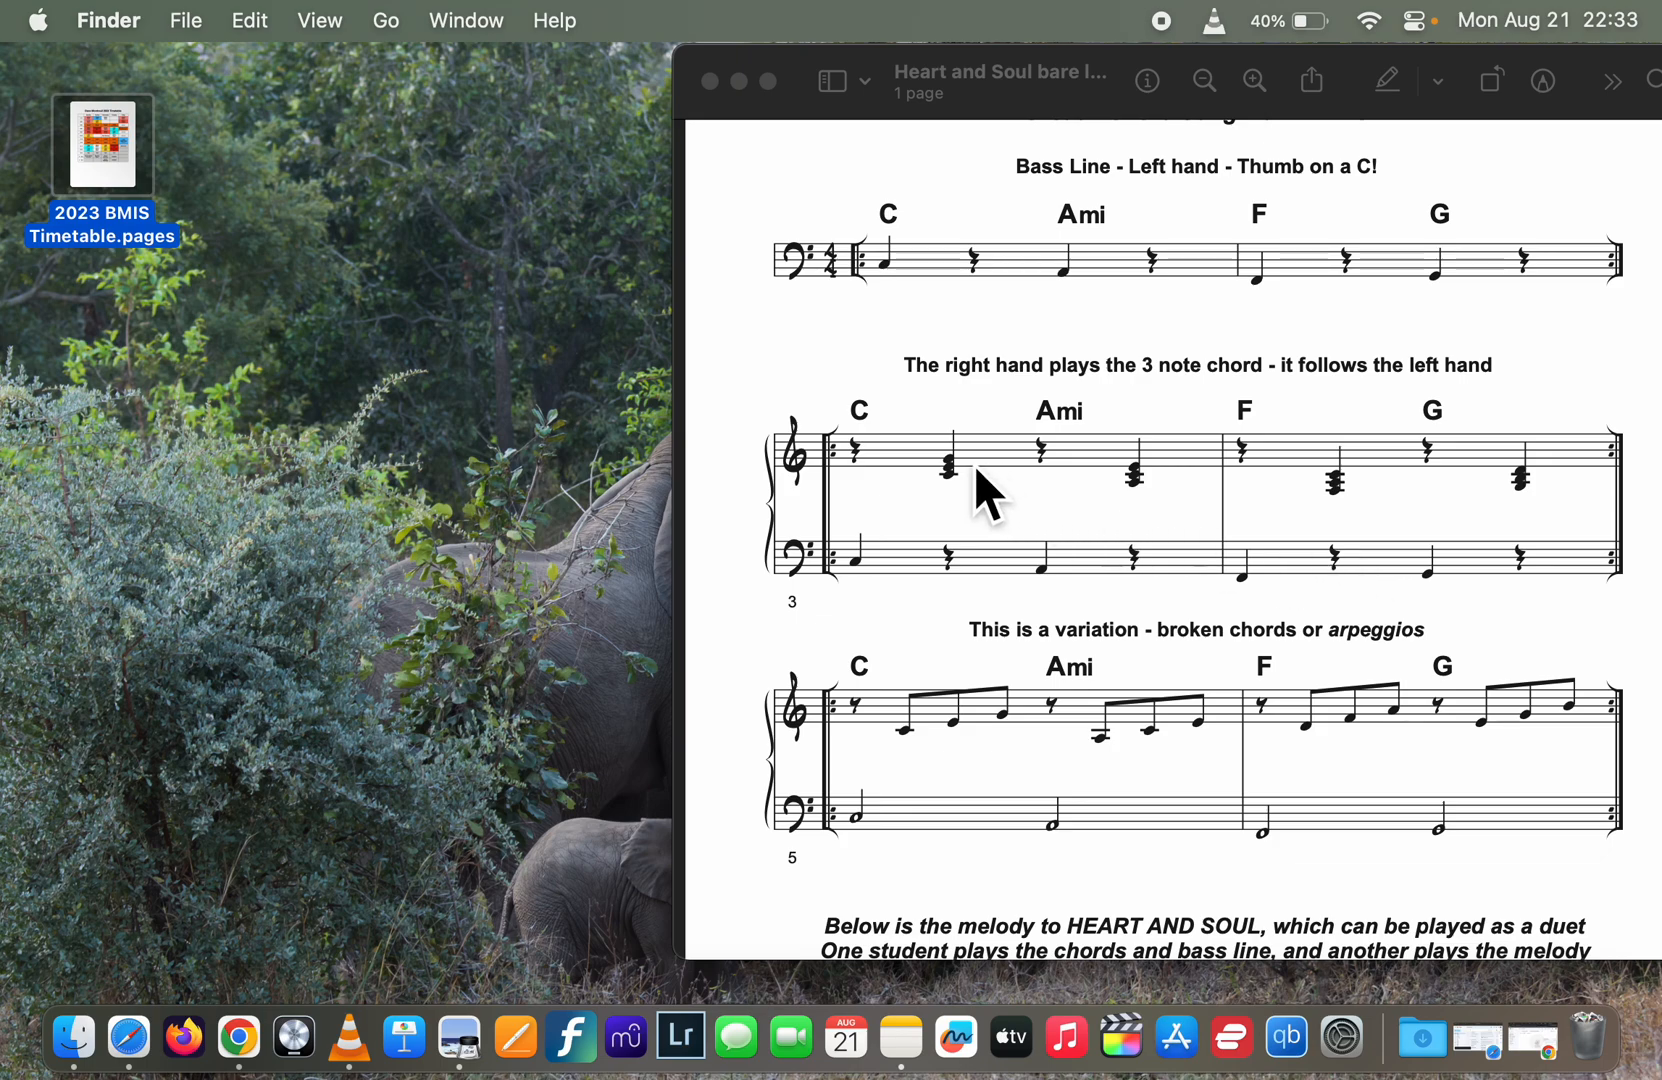
Look over the Heart and Soul sheet music, switch to MuseScore and start a new score.
scroll(1400, 475, down, 5)
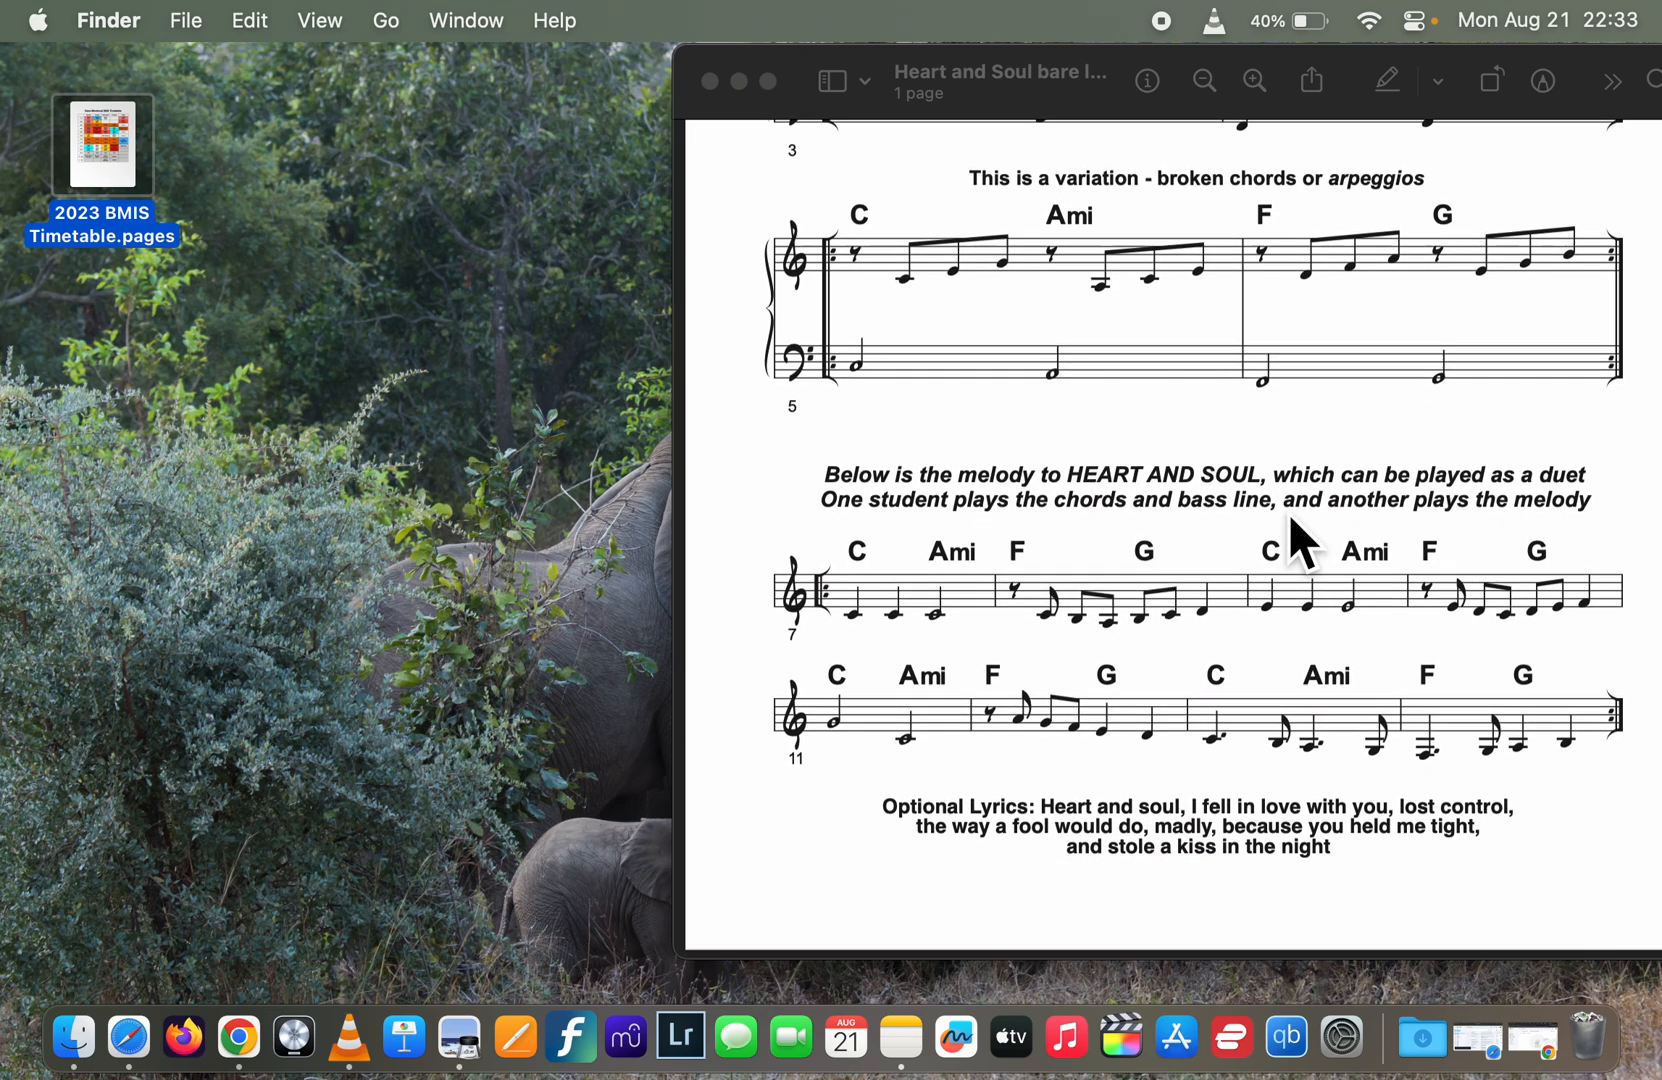
scroll(1430, 567, up, 5)
scroll(1430, 567, up, 3)
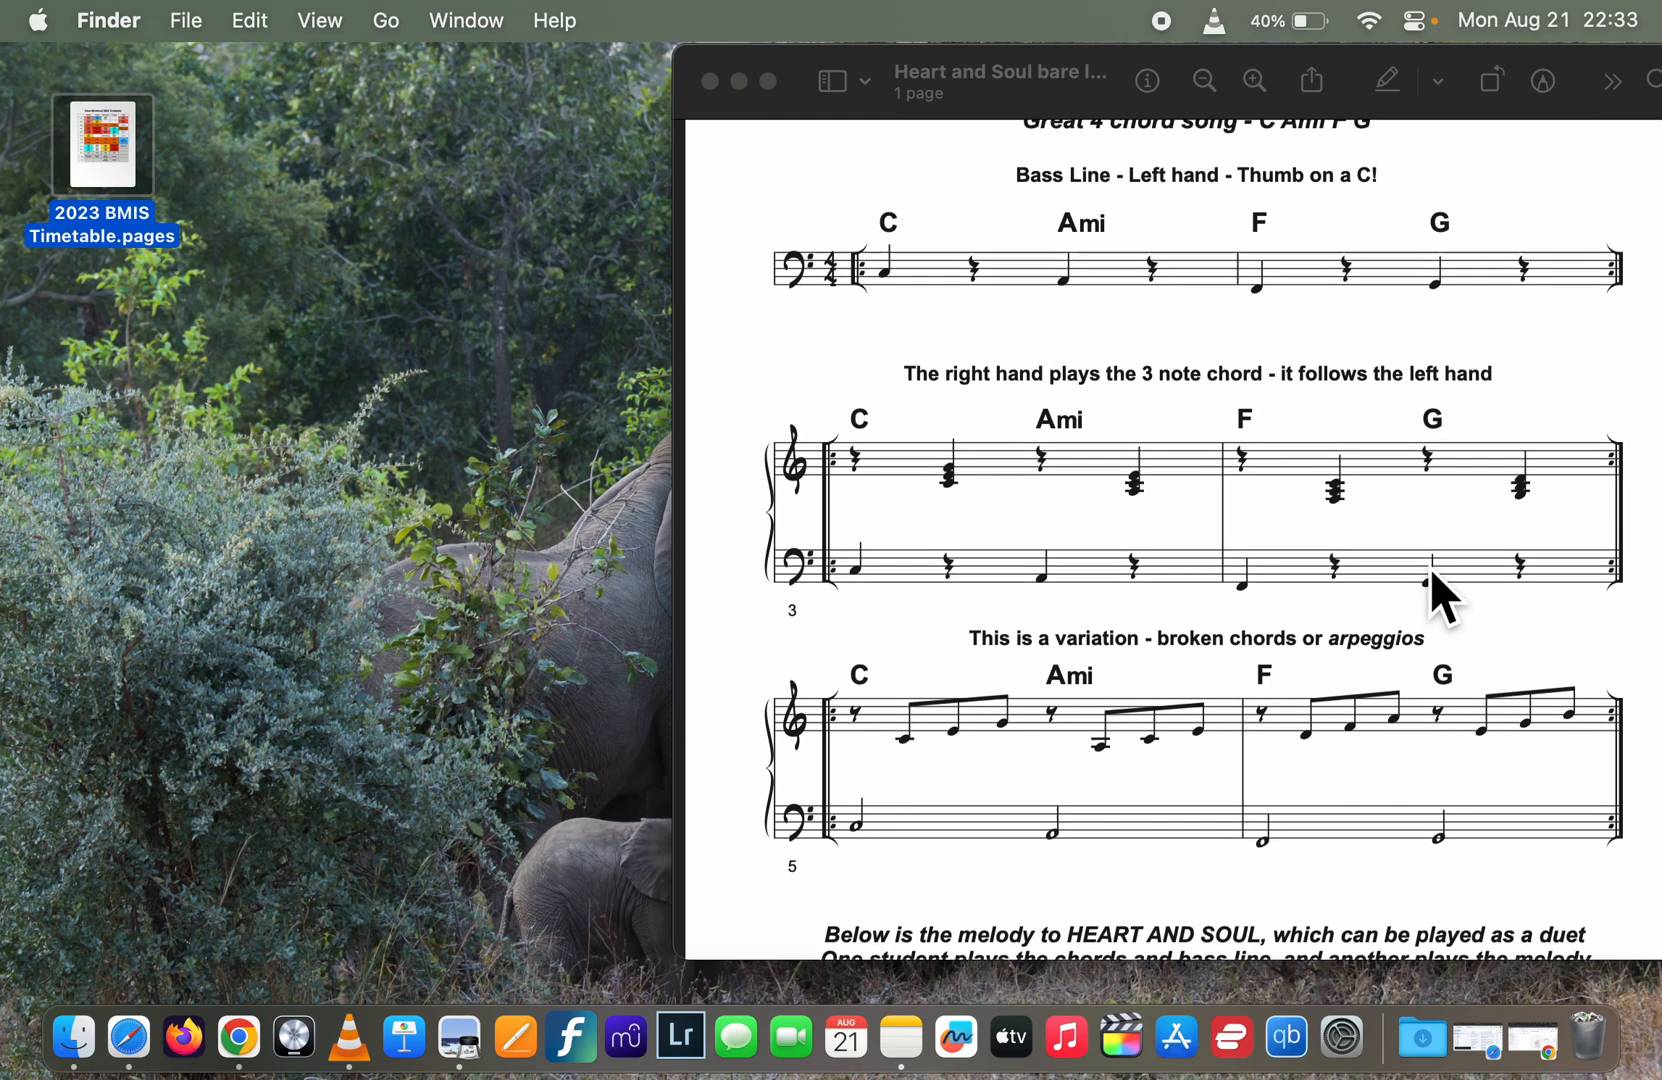
click(632, 1020)
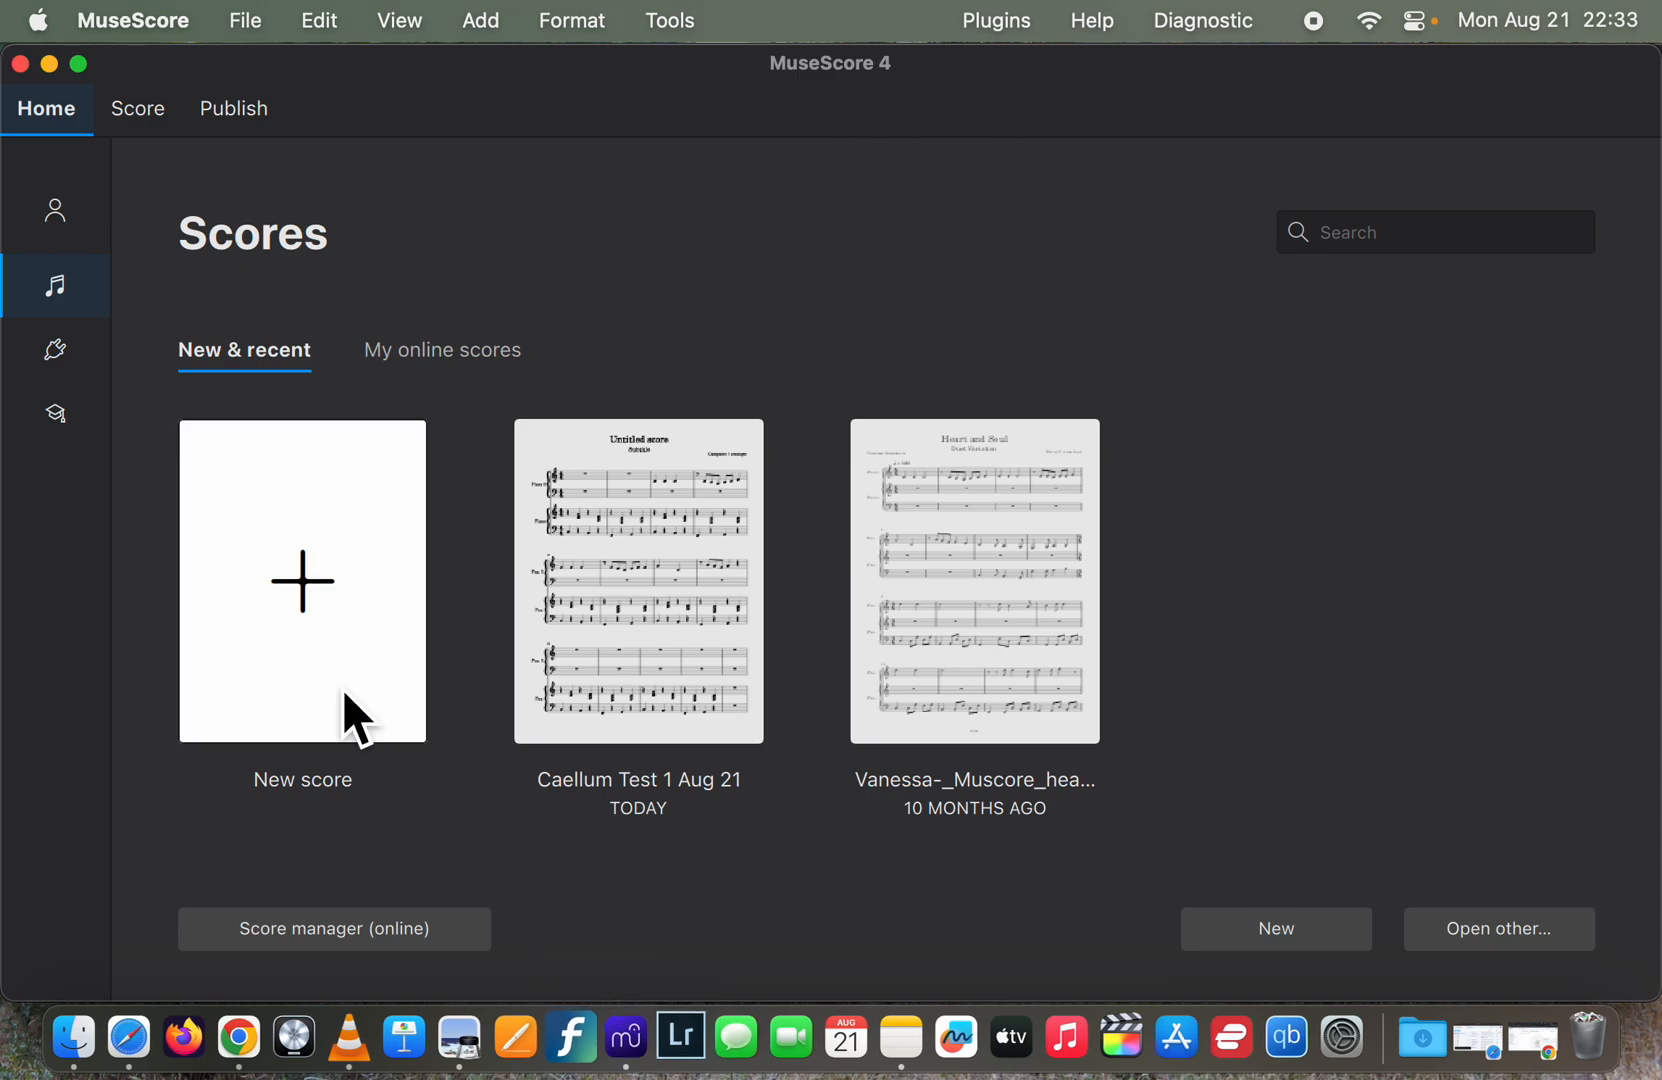
click(317, 590)
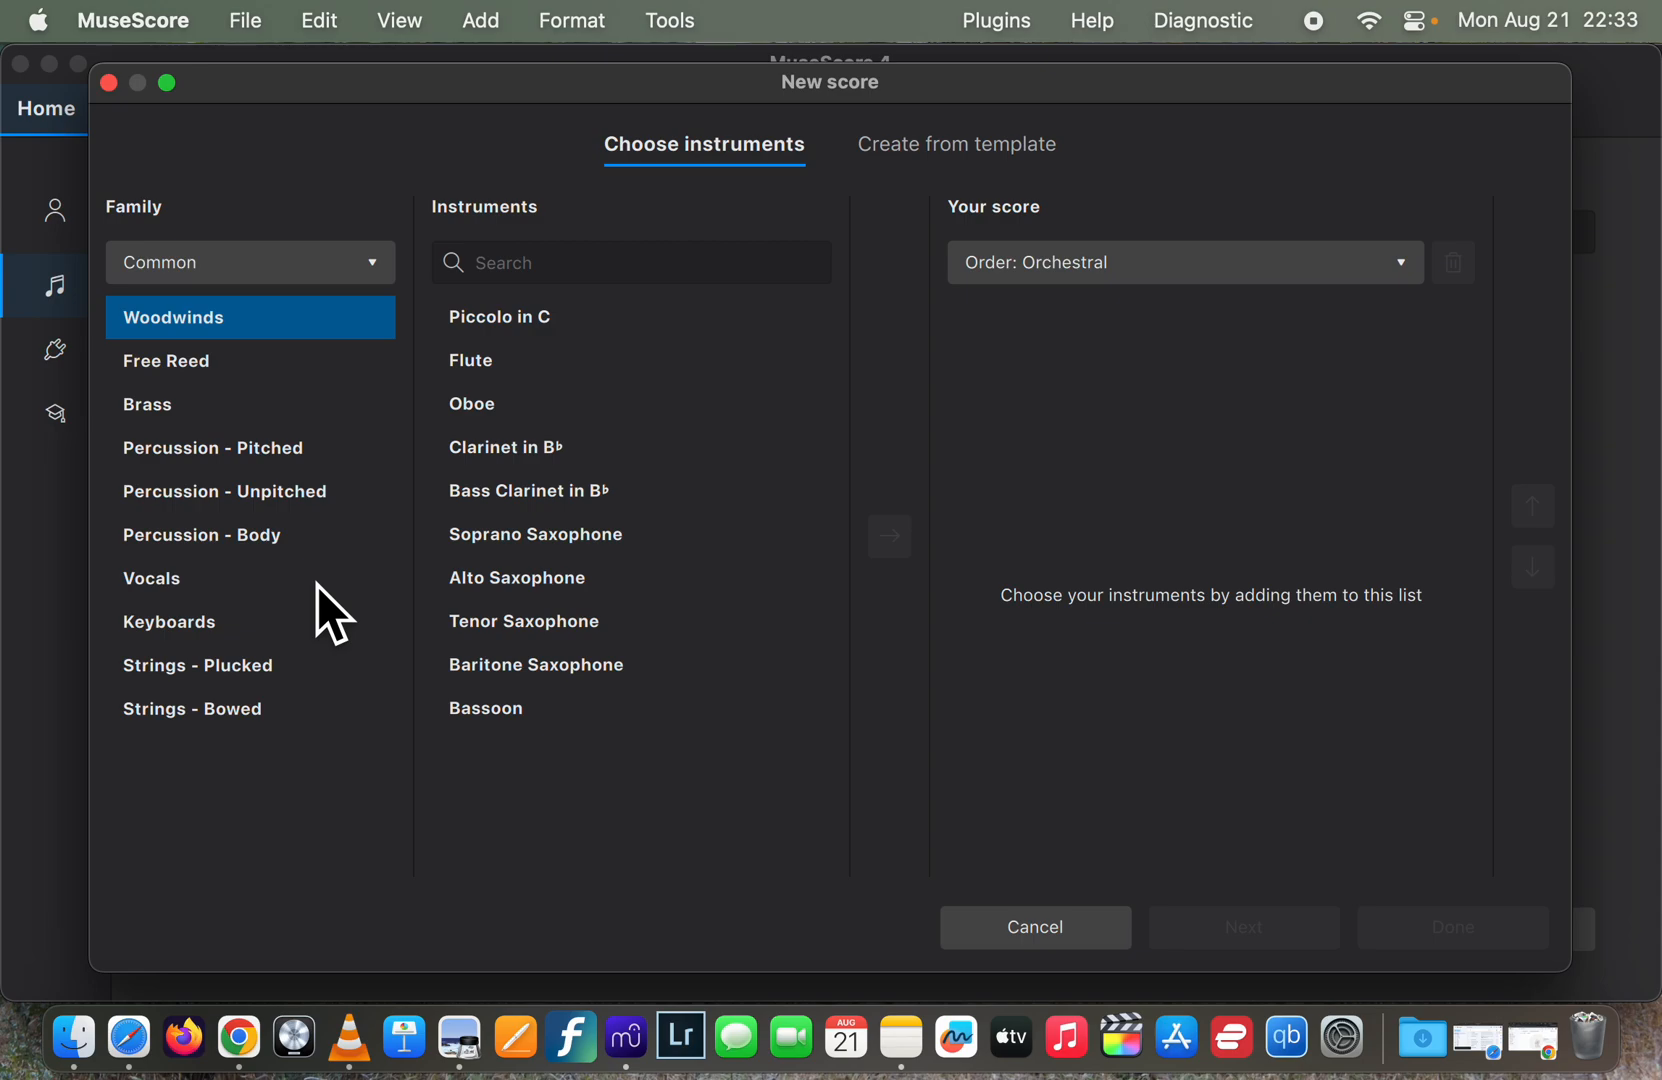
Add a Piano from the Keyboards family to the new score's instruments.
click(197, 625)
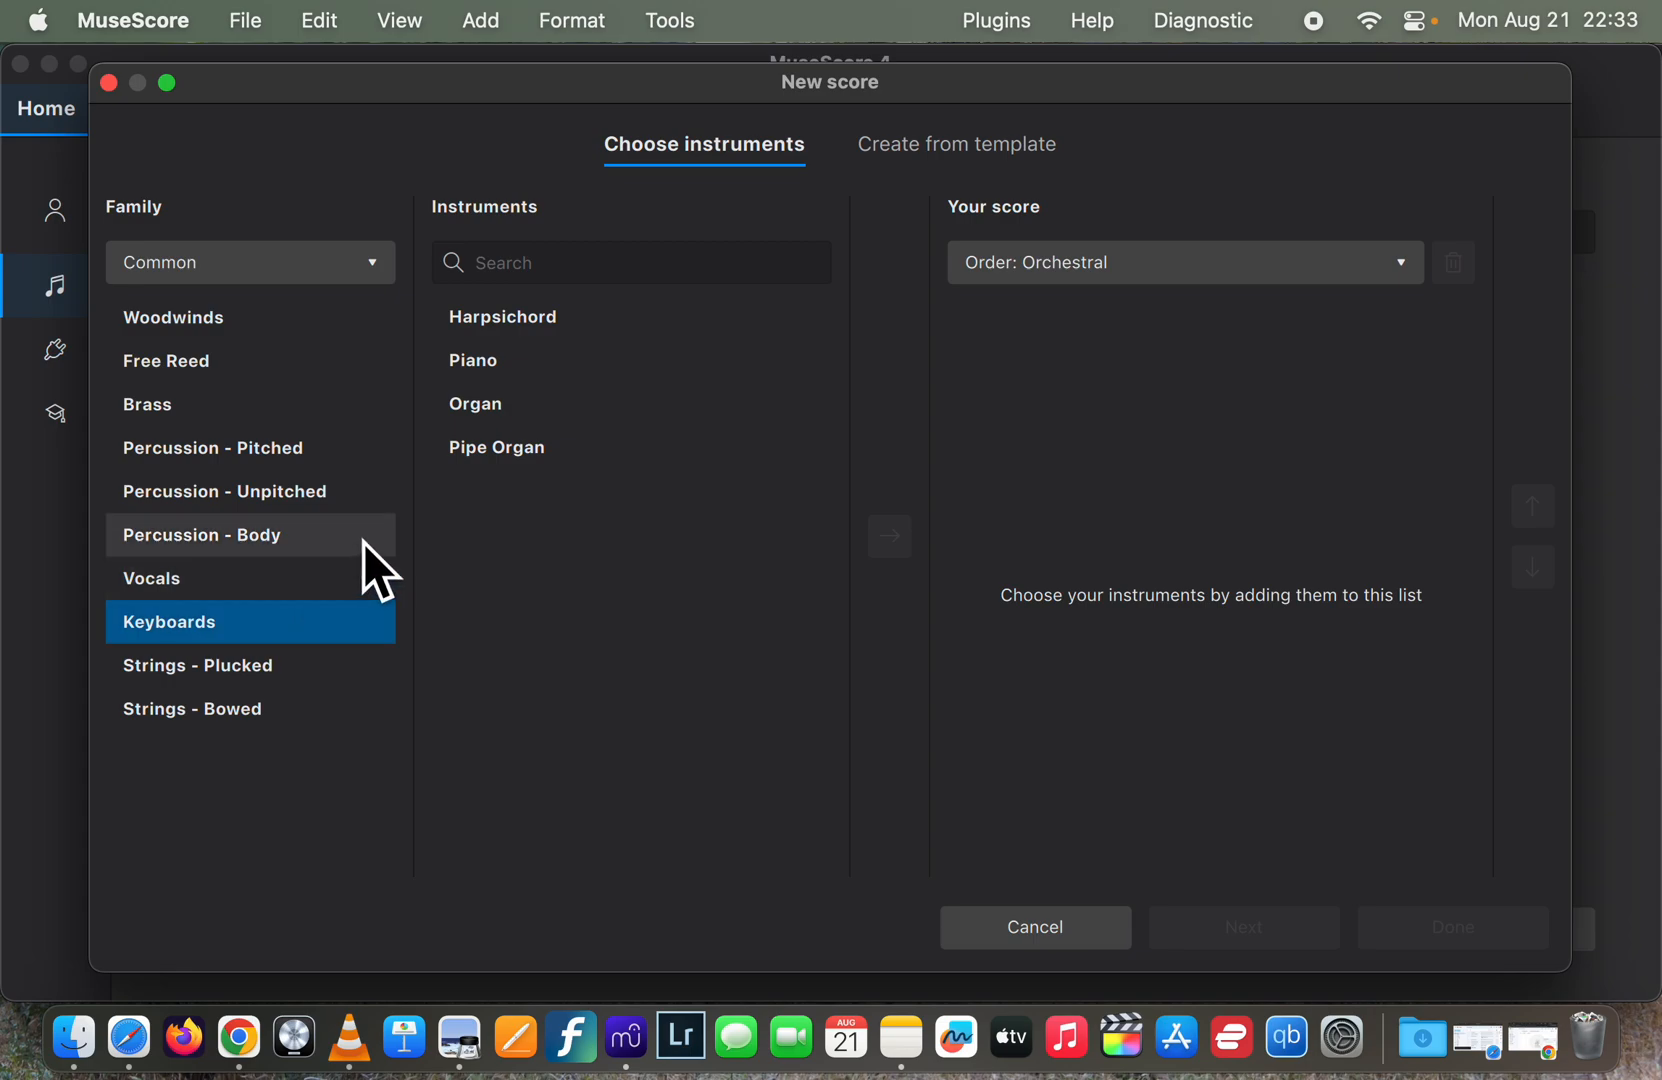
click(523, 372)
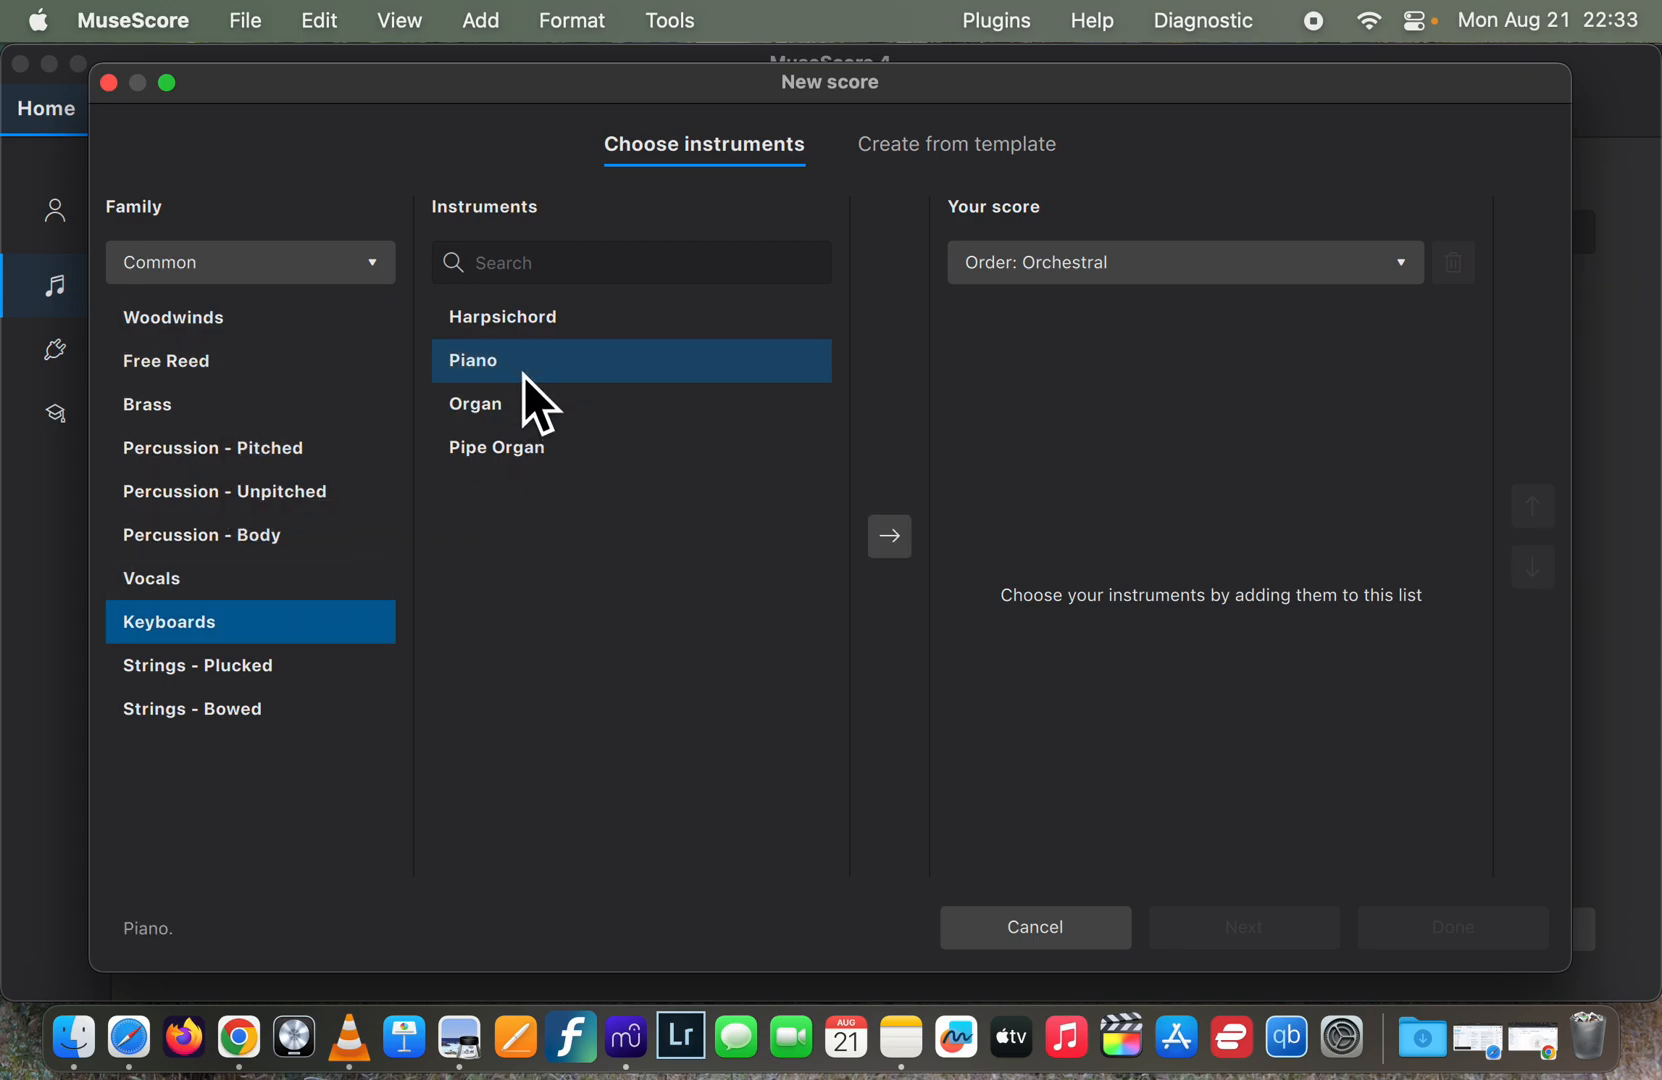
click(901, 547)
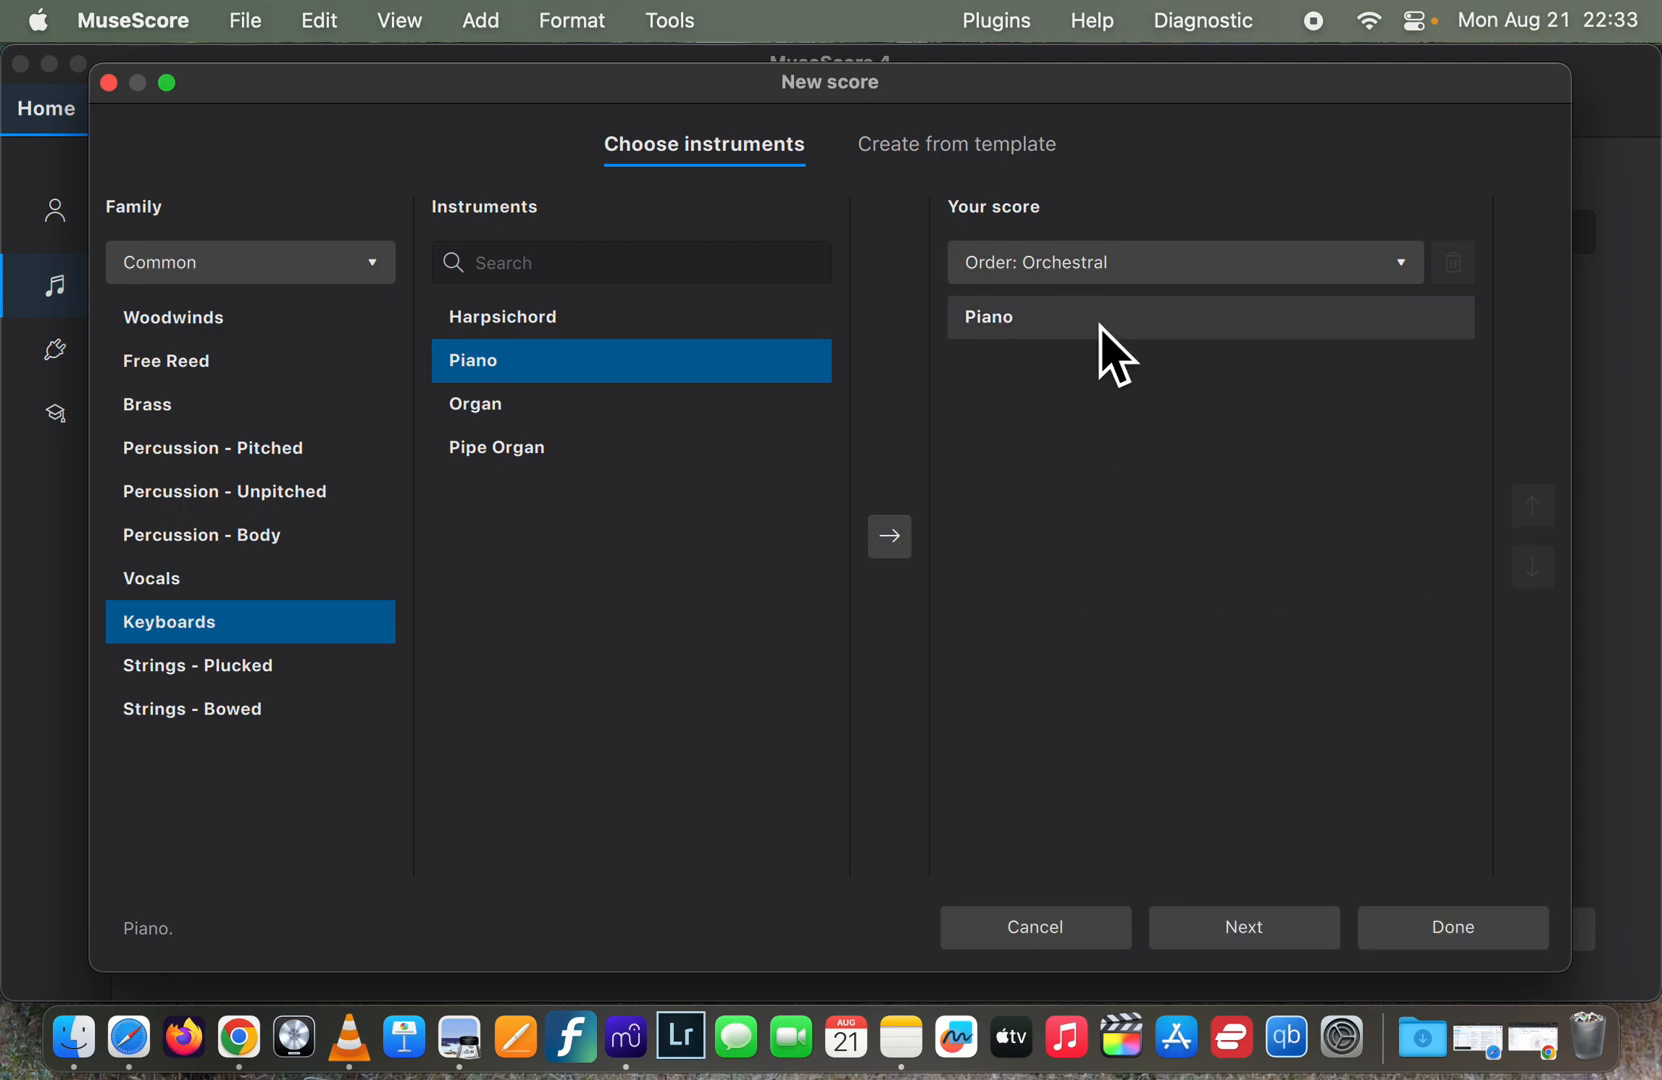
Try out adding, reordering and removing an Organ in the new score's instrument list.
click(622, 410)
click(895, 537)
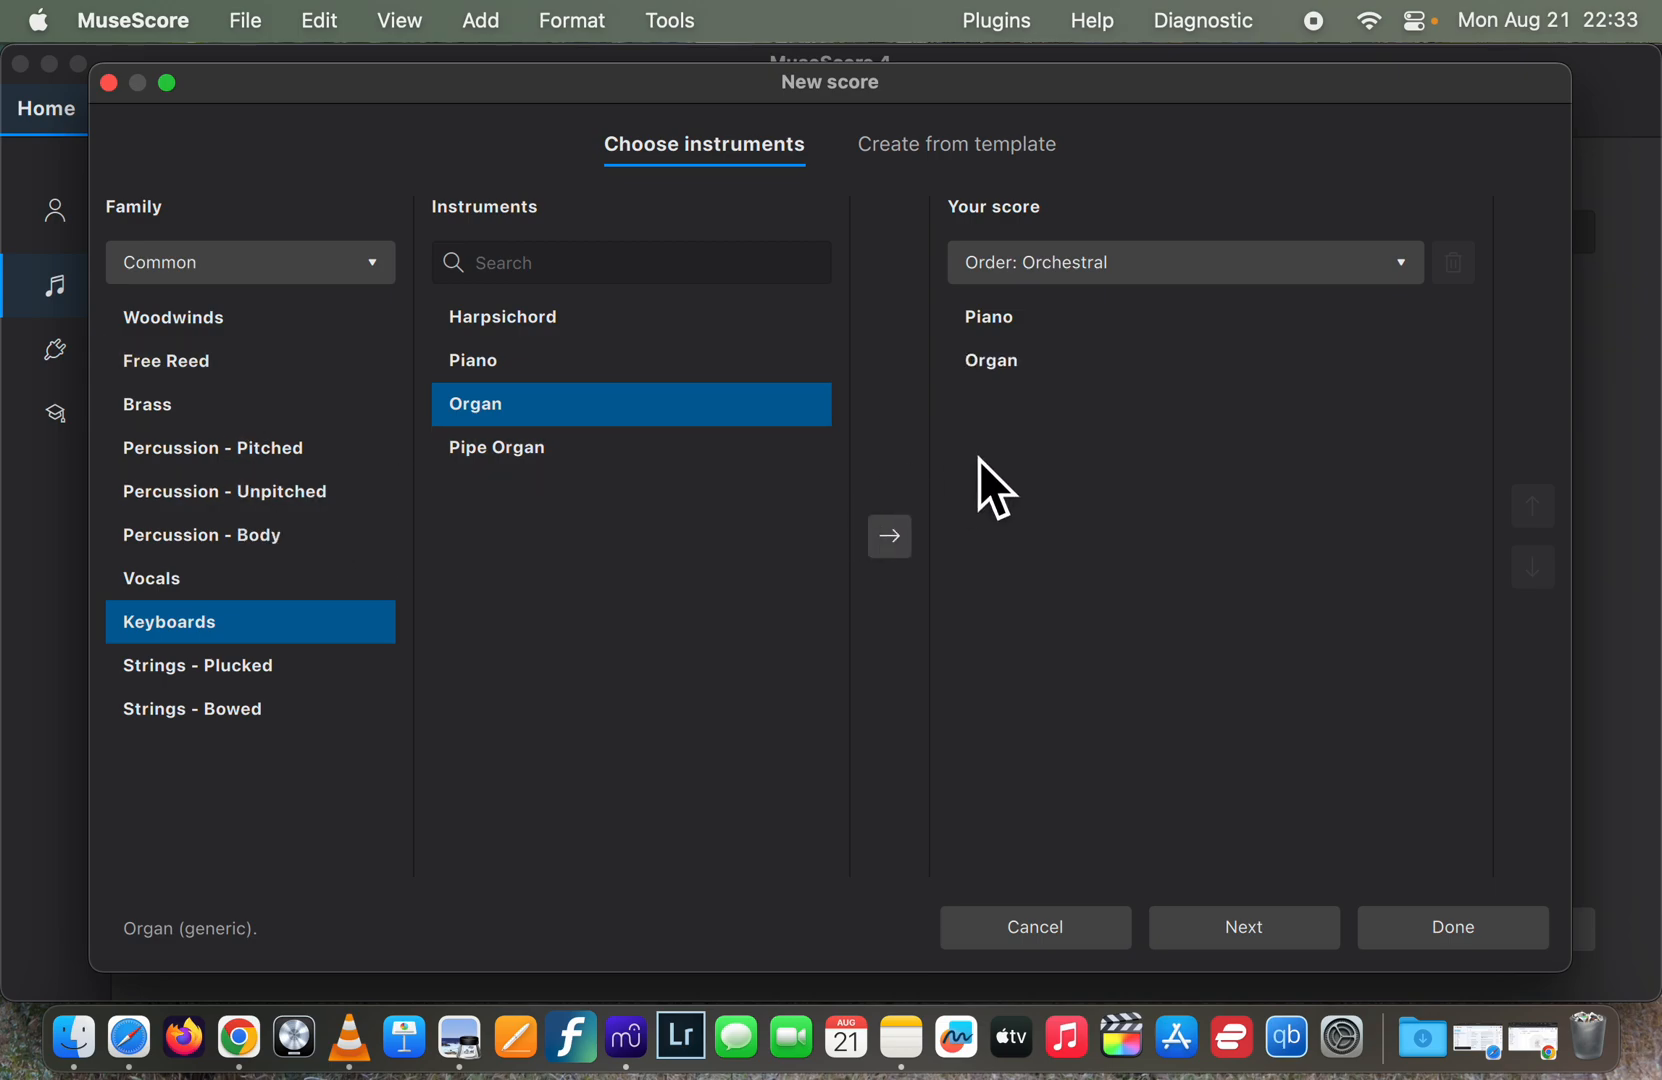
click(1013, 365)
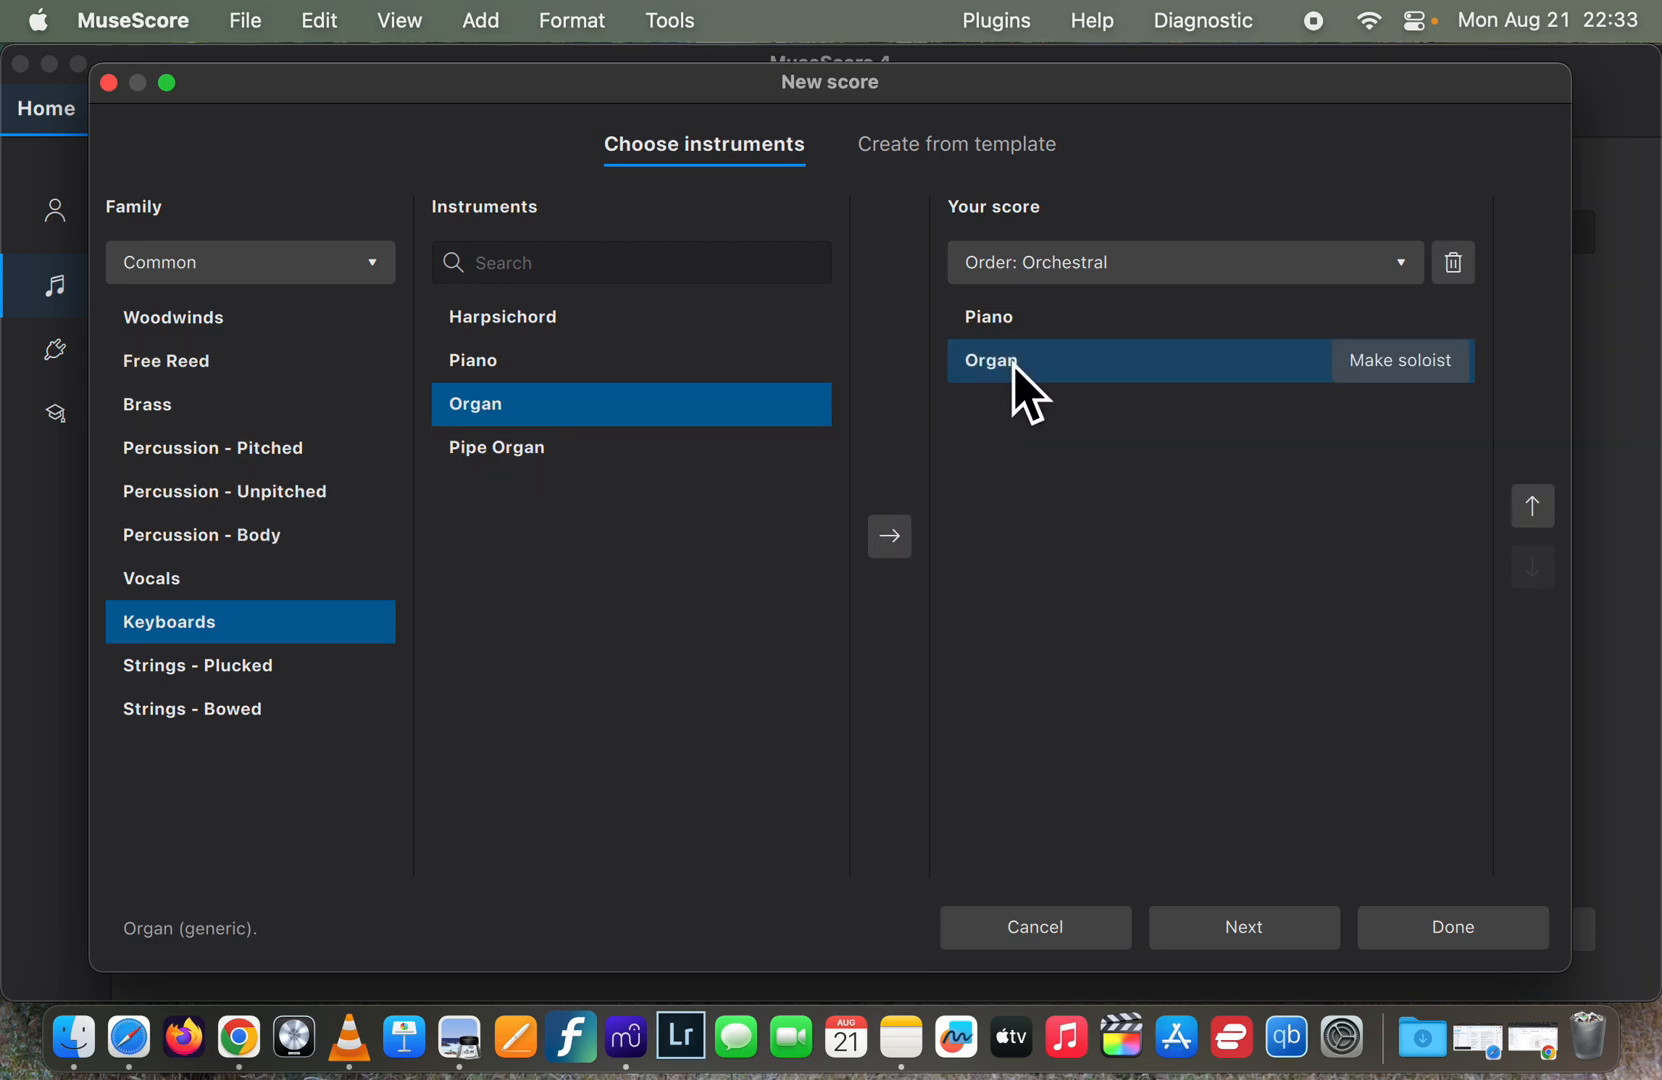
click(1540, 510)
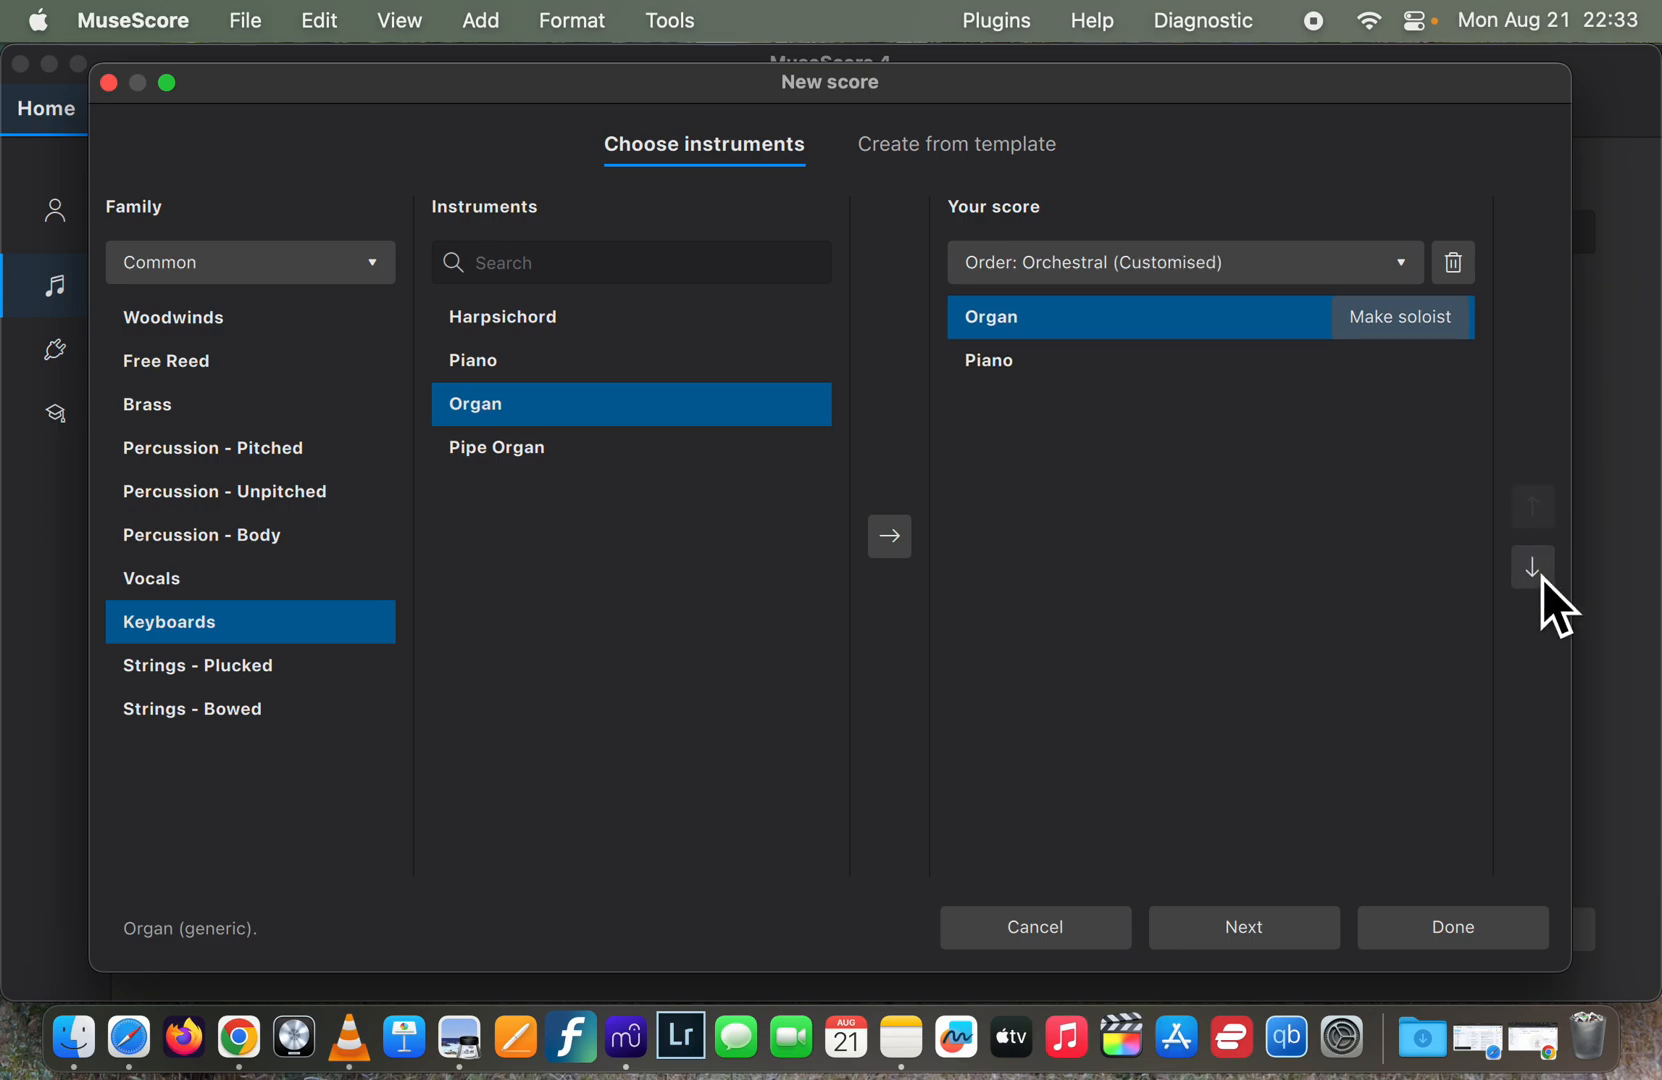
click(1541, 577)
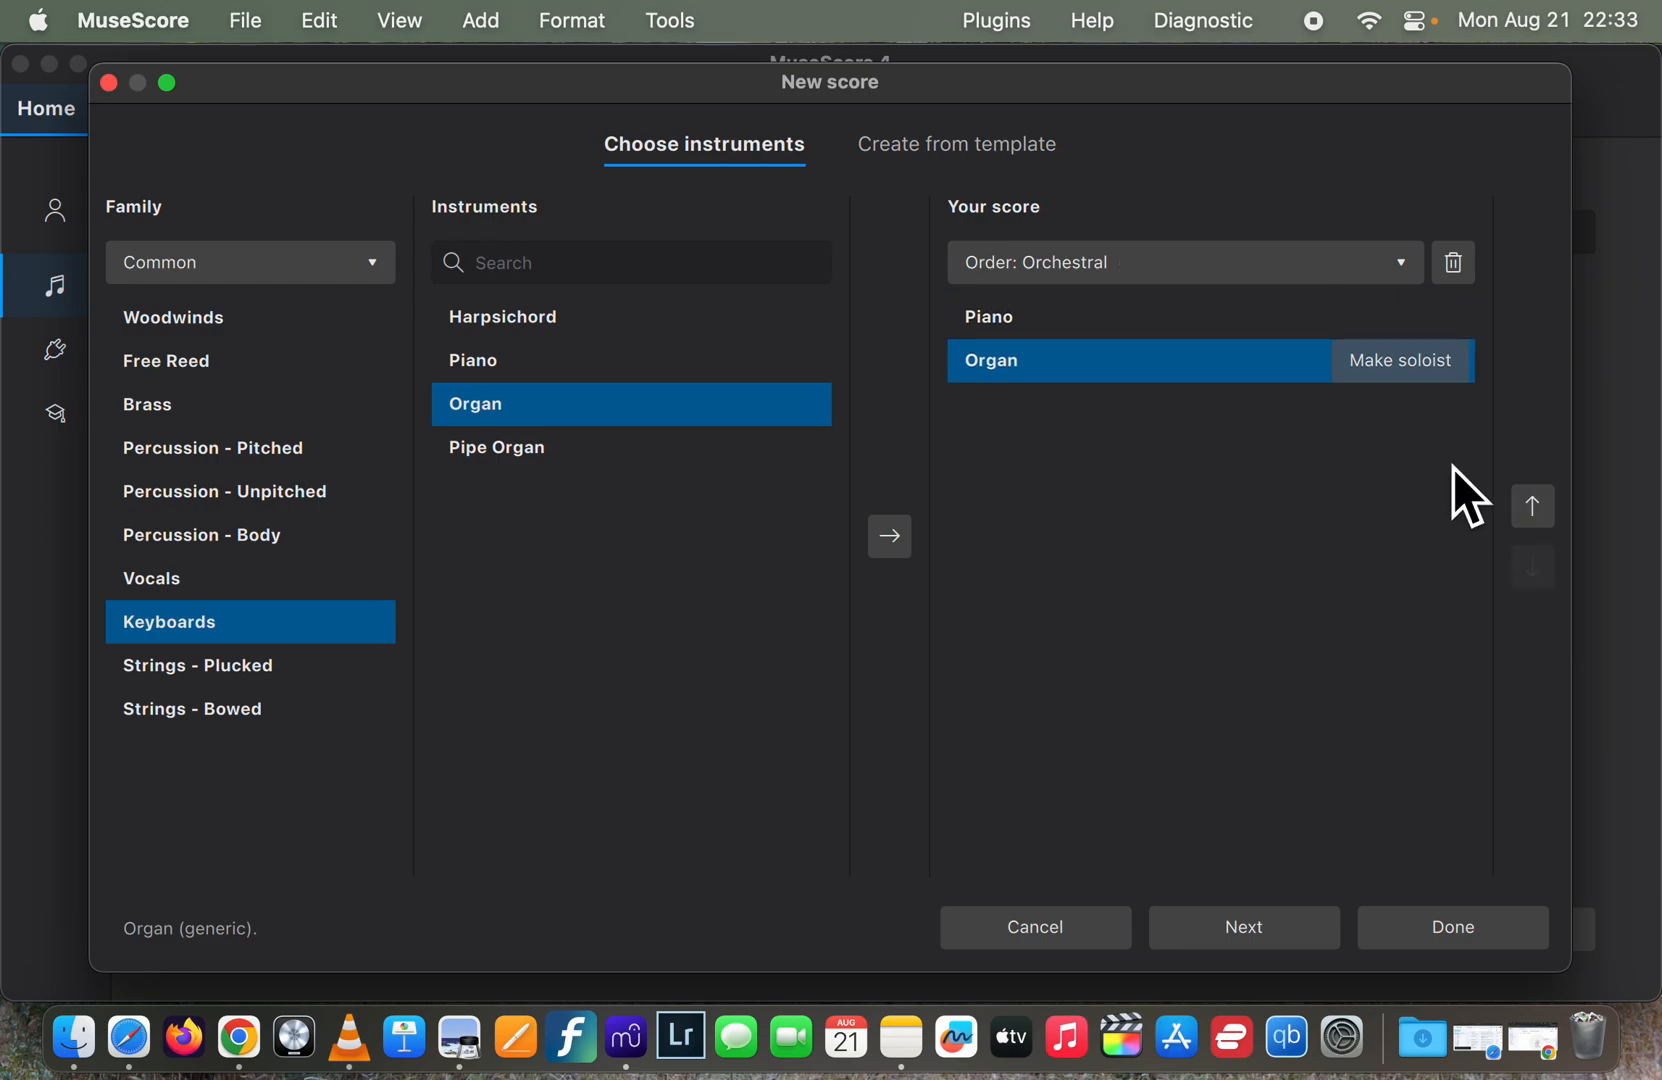
key(Delete)
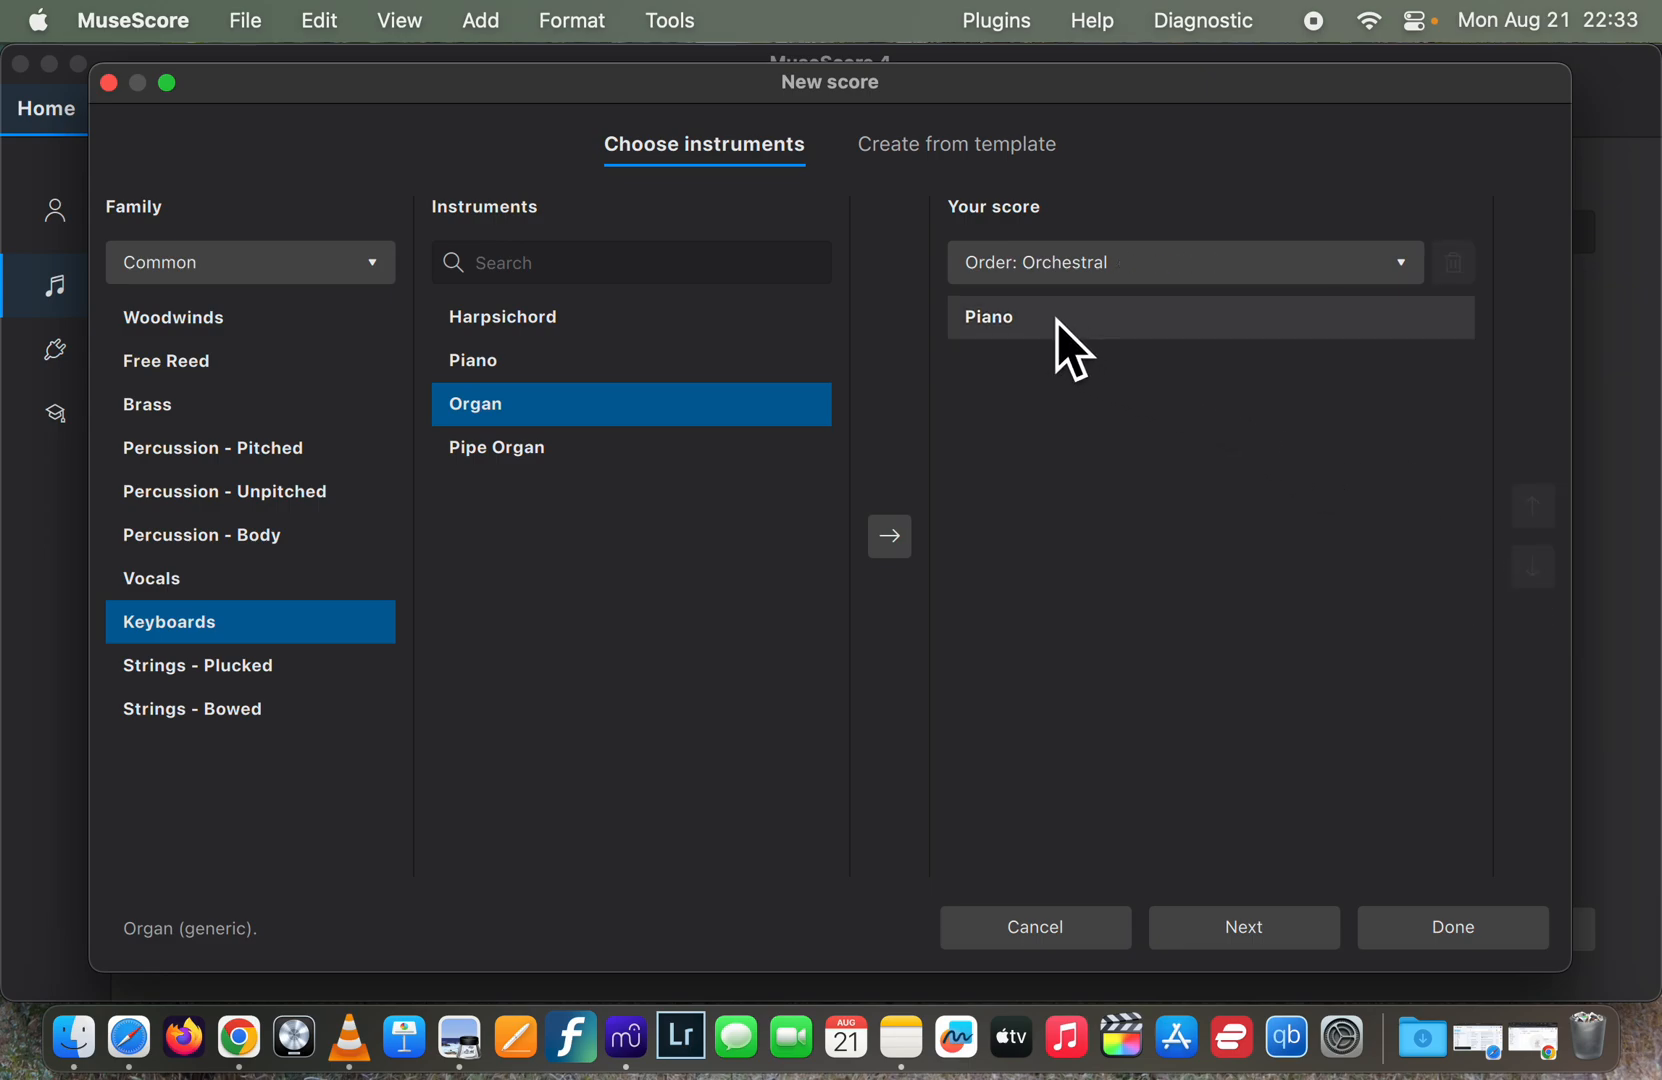
Create the piano score and set its title to "Heart and Soul".
click(1443, 928)
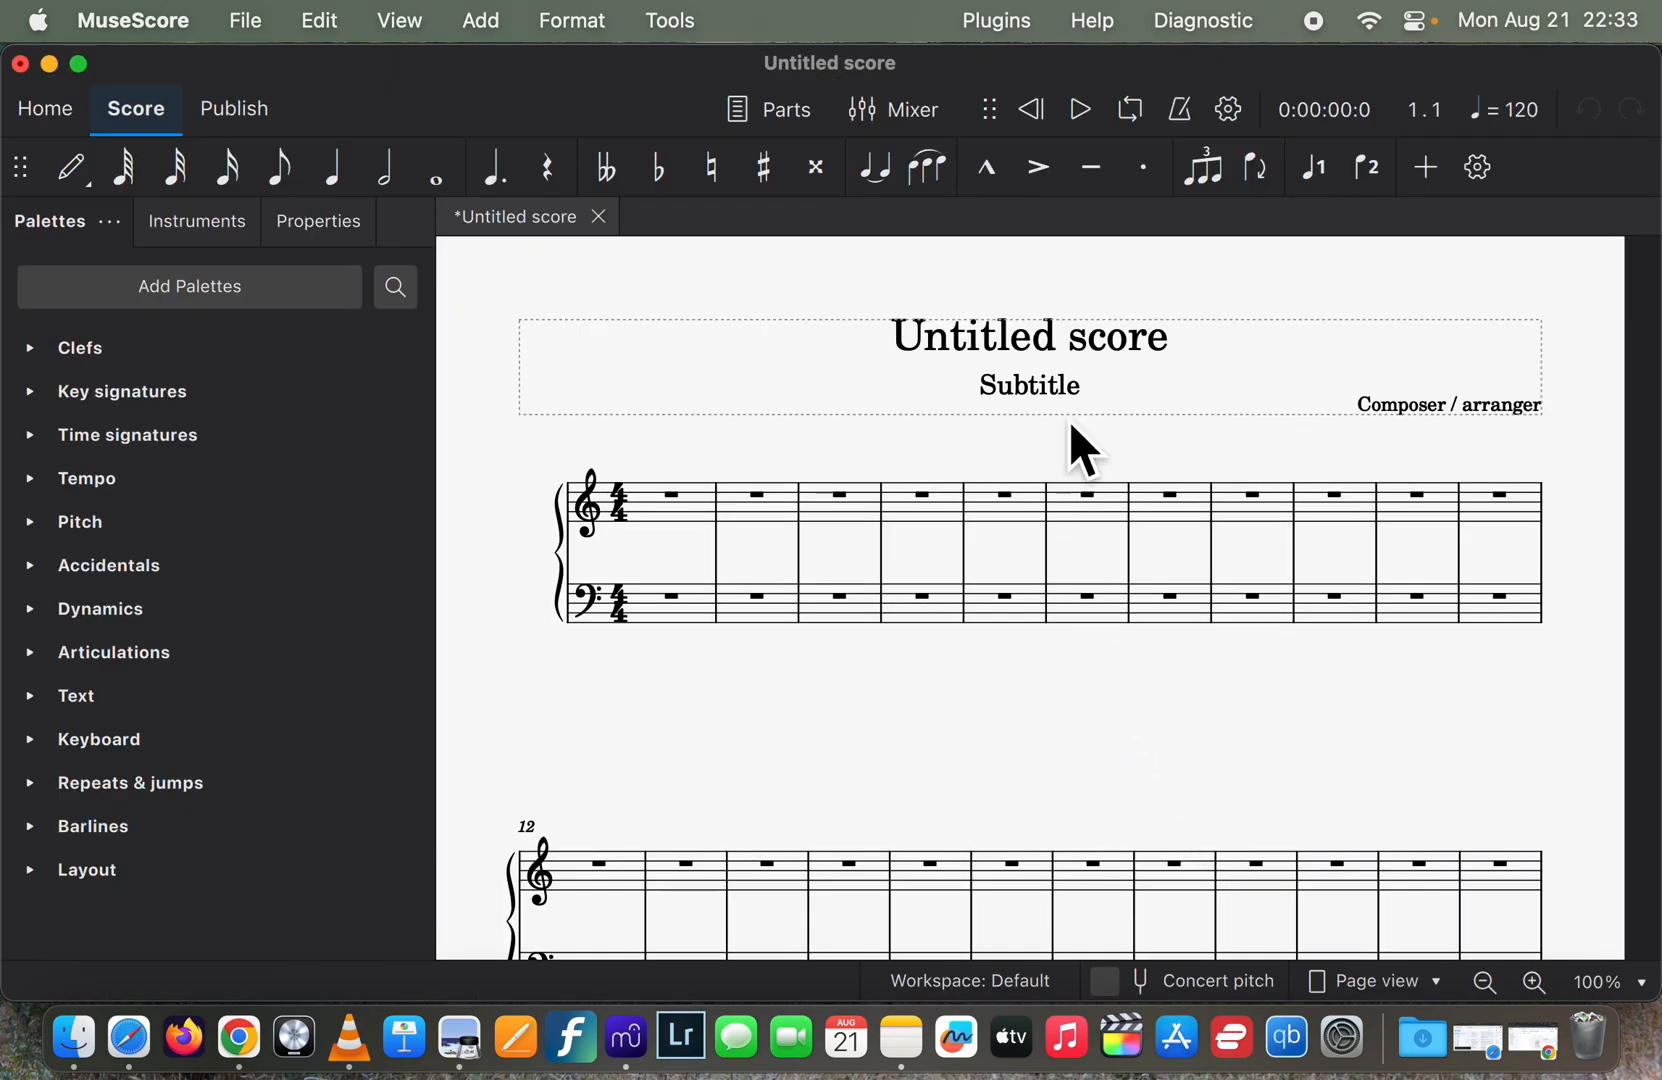
double_click(1081, 344)
key(super+a)
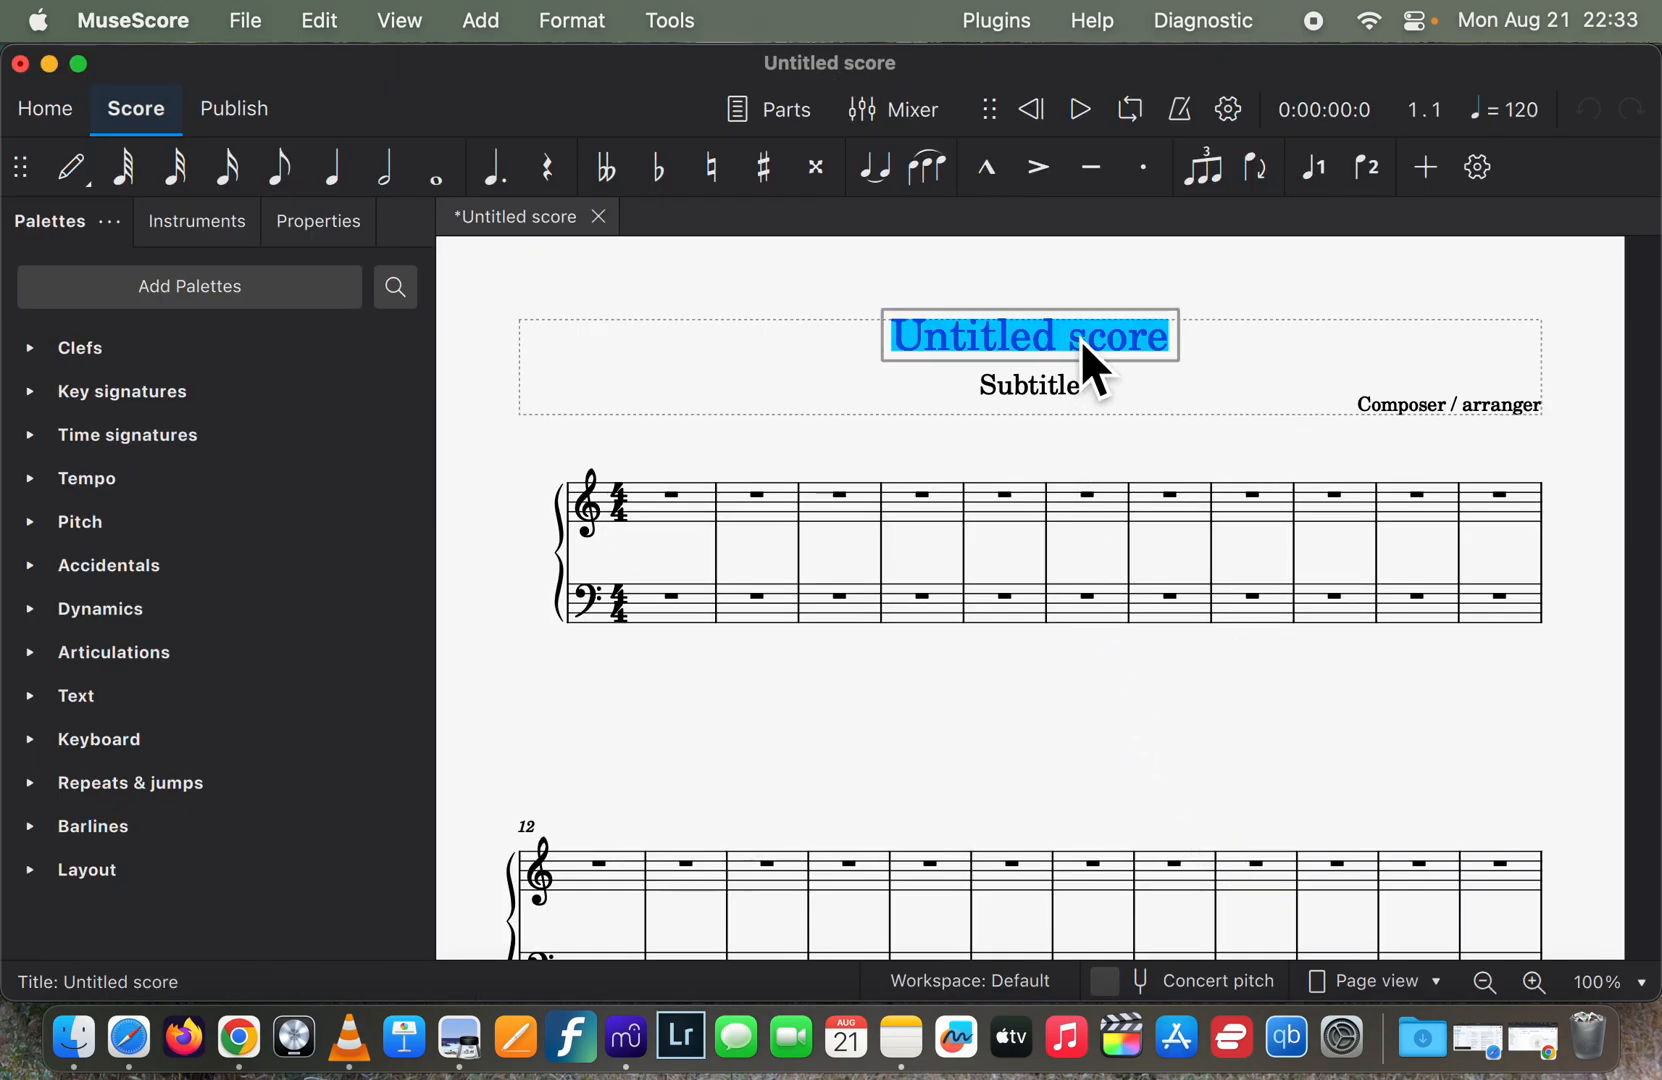
text(Heart and Soul)
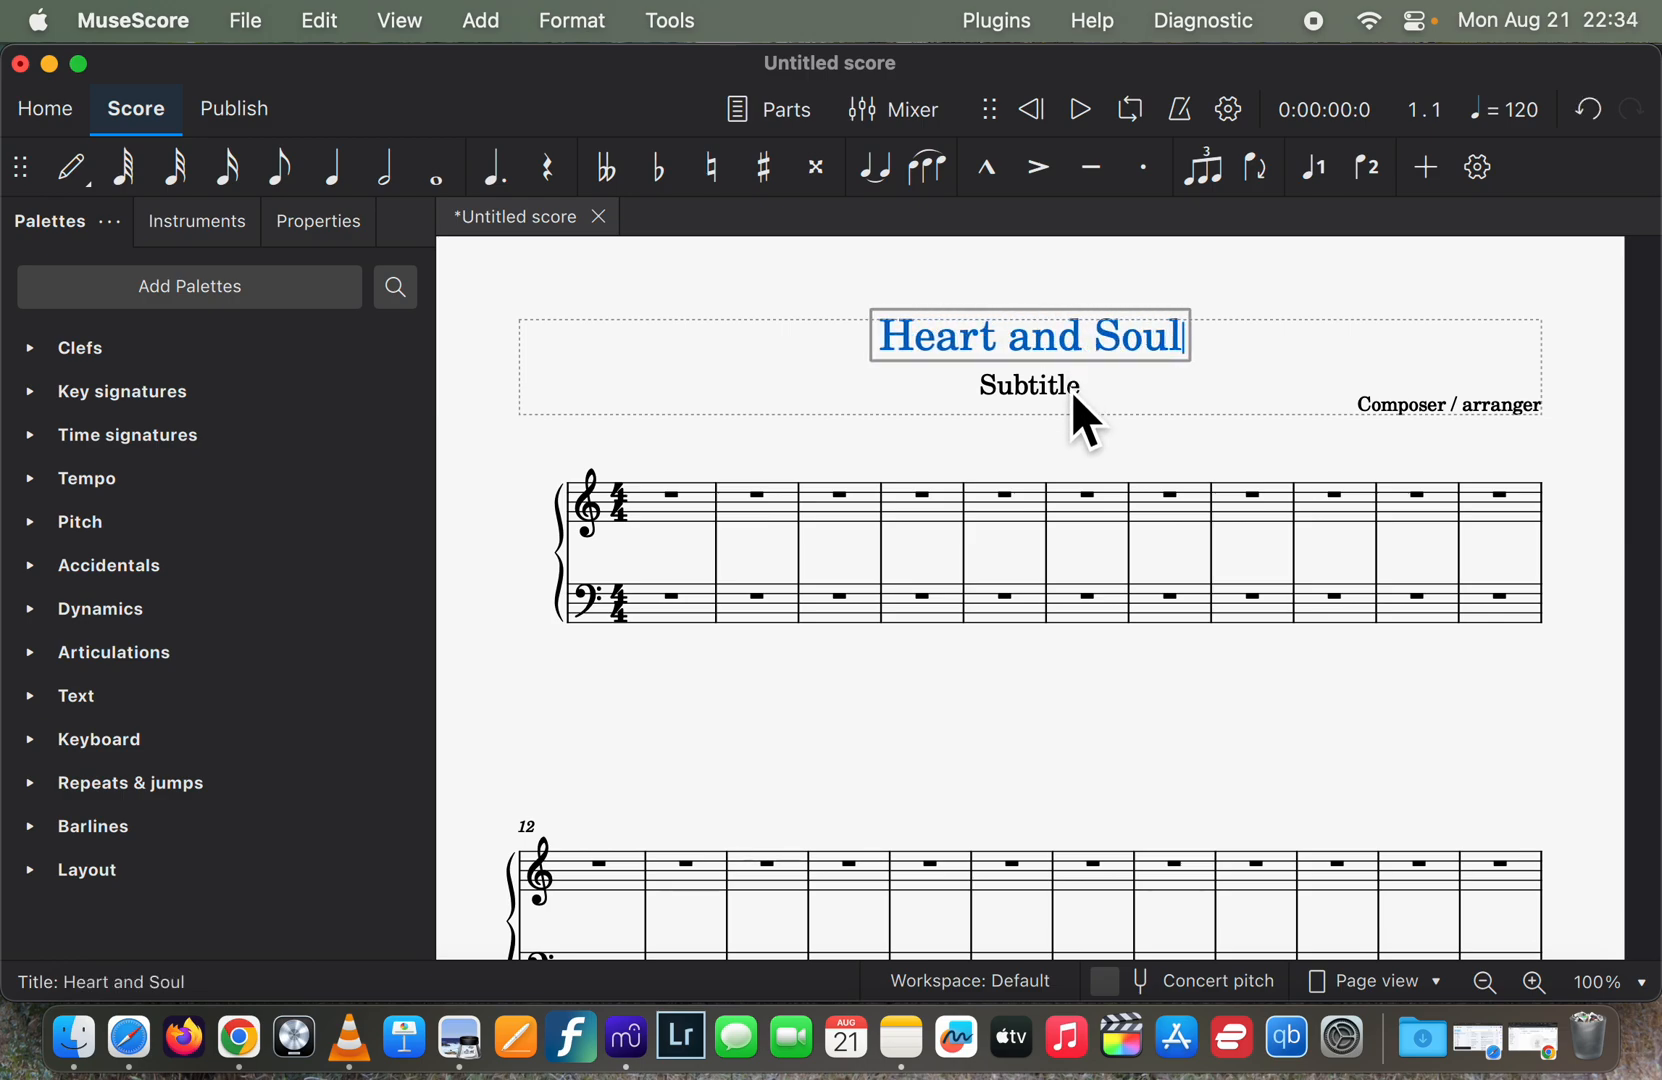
Replace the placeholder subtitle with "Piano Duet".
double_click(1071, 390)
key(super+a)
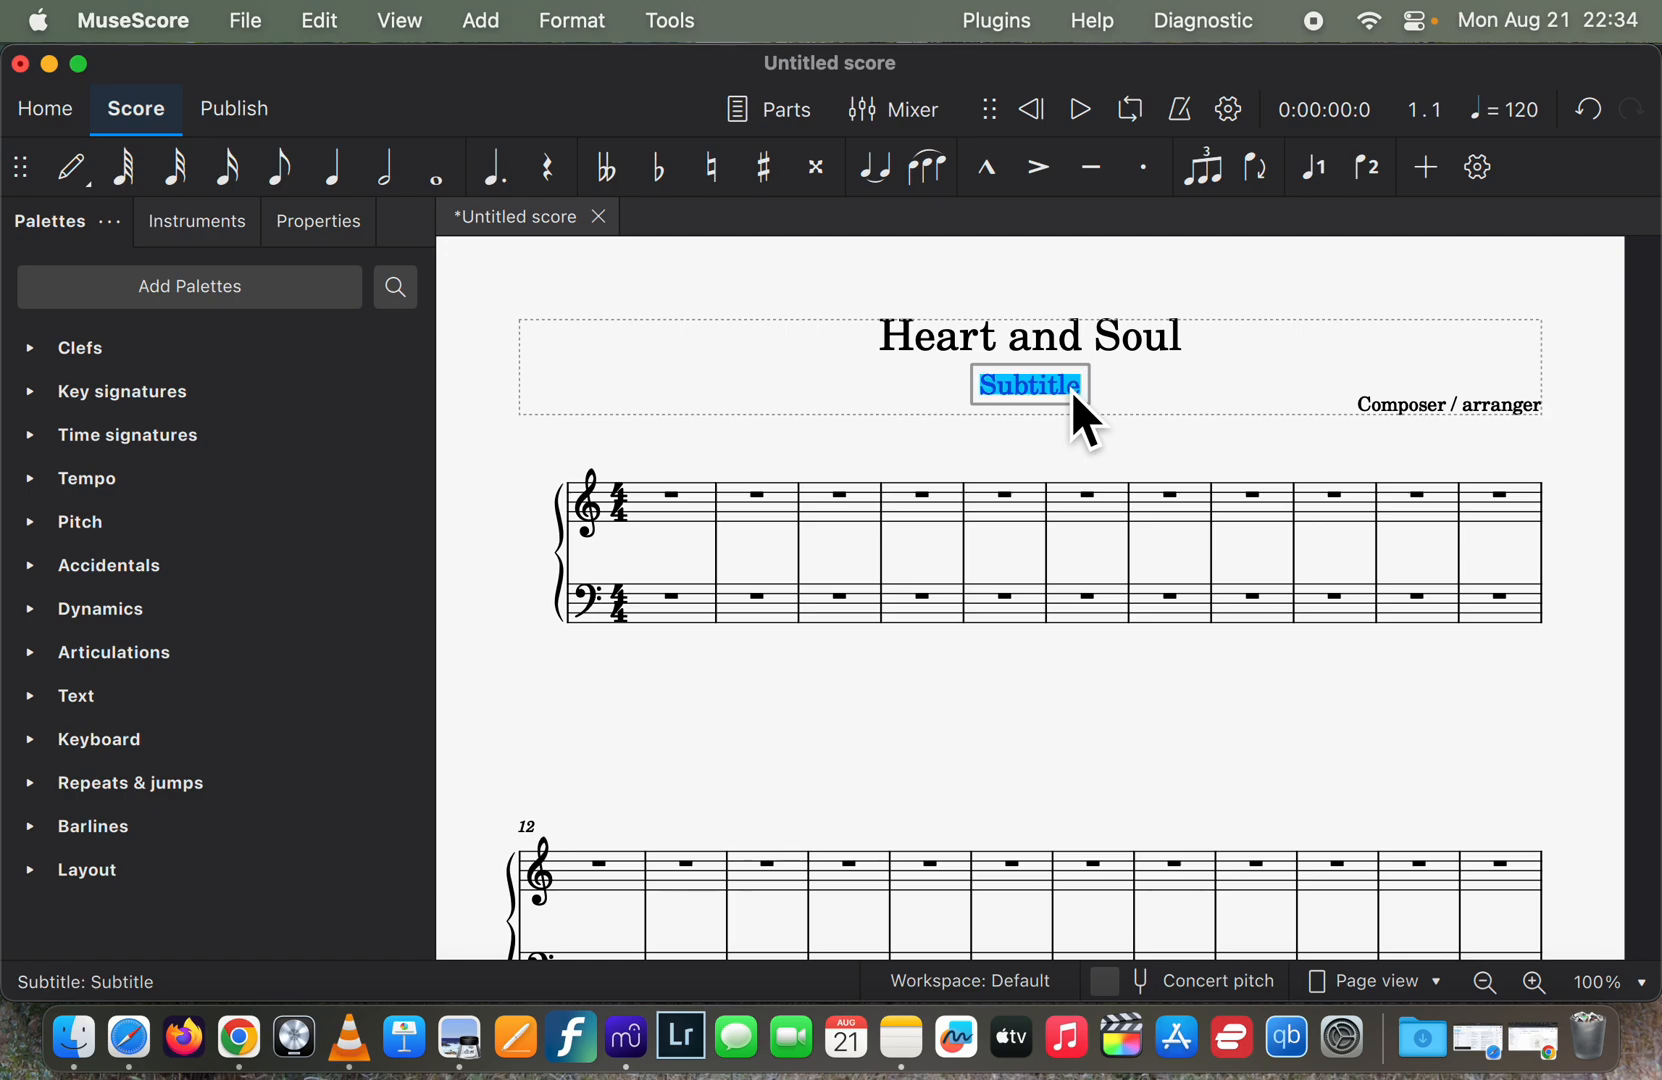
text(Piano Duet)
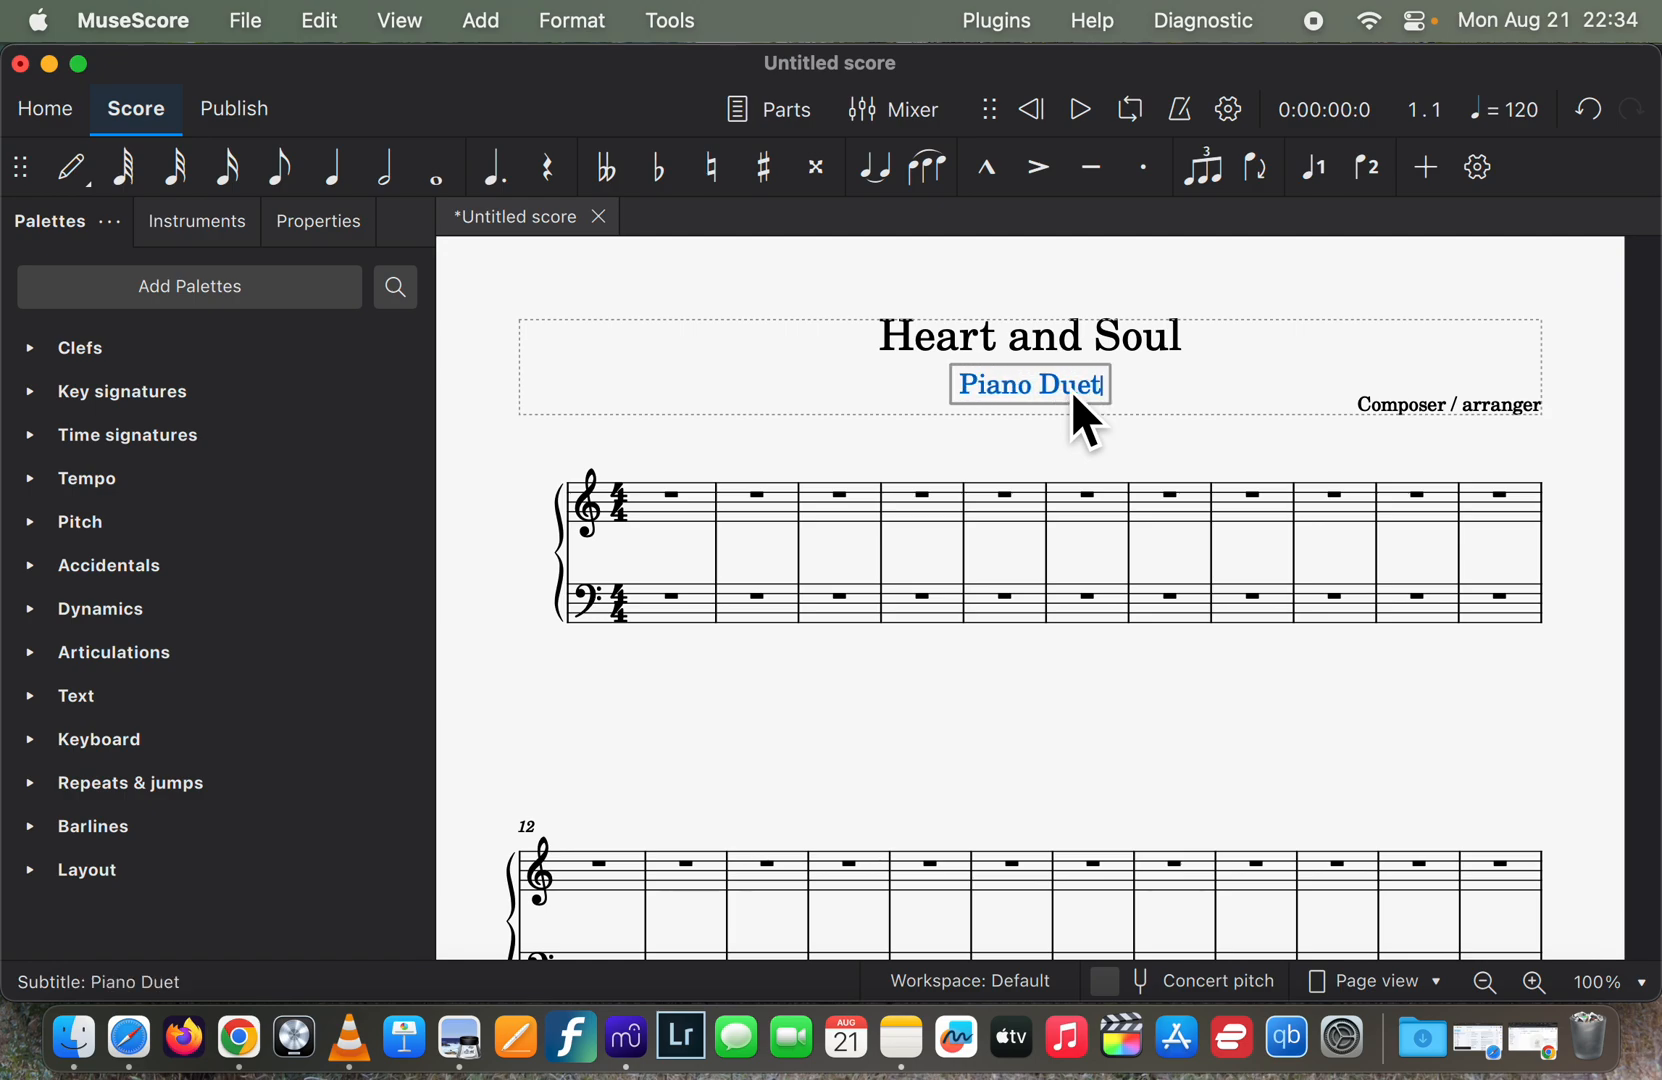
click(1177, 398)
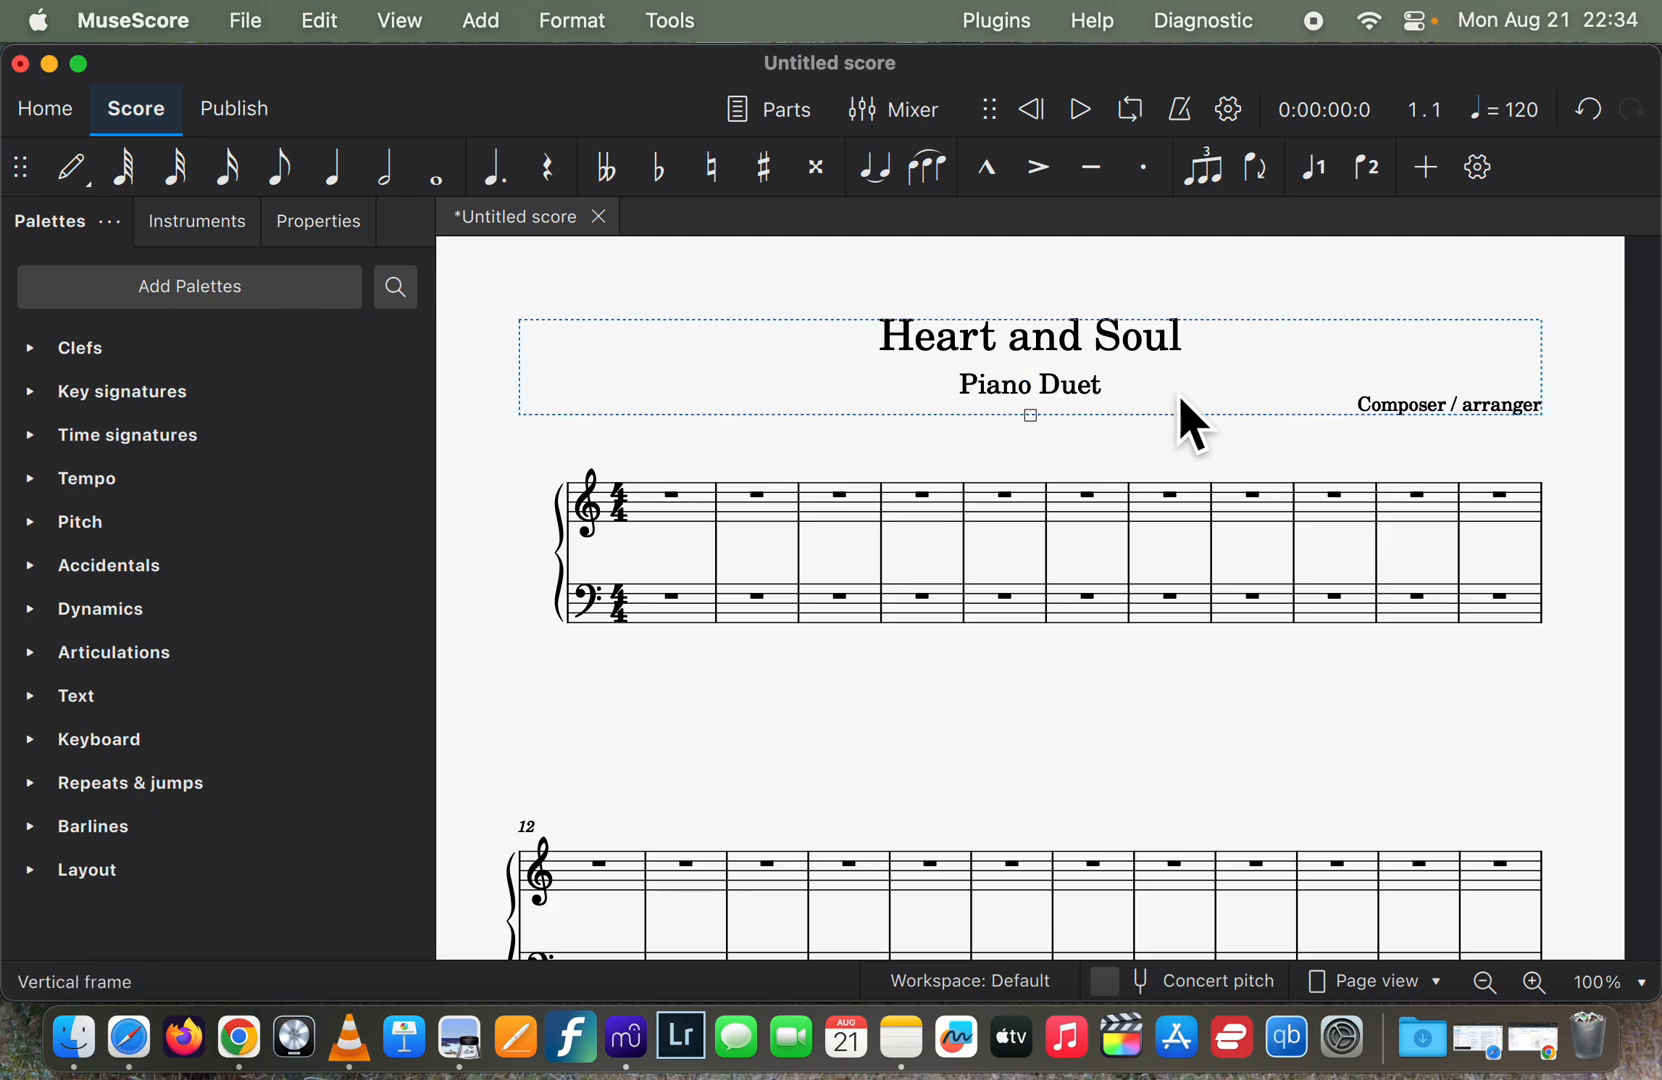
Replace the composer/arranger placeholder with "Hoagy Carmichael".
click(1405, 414)
double_click(1406, 414)
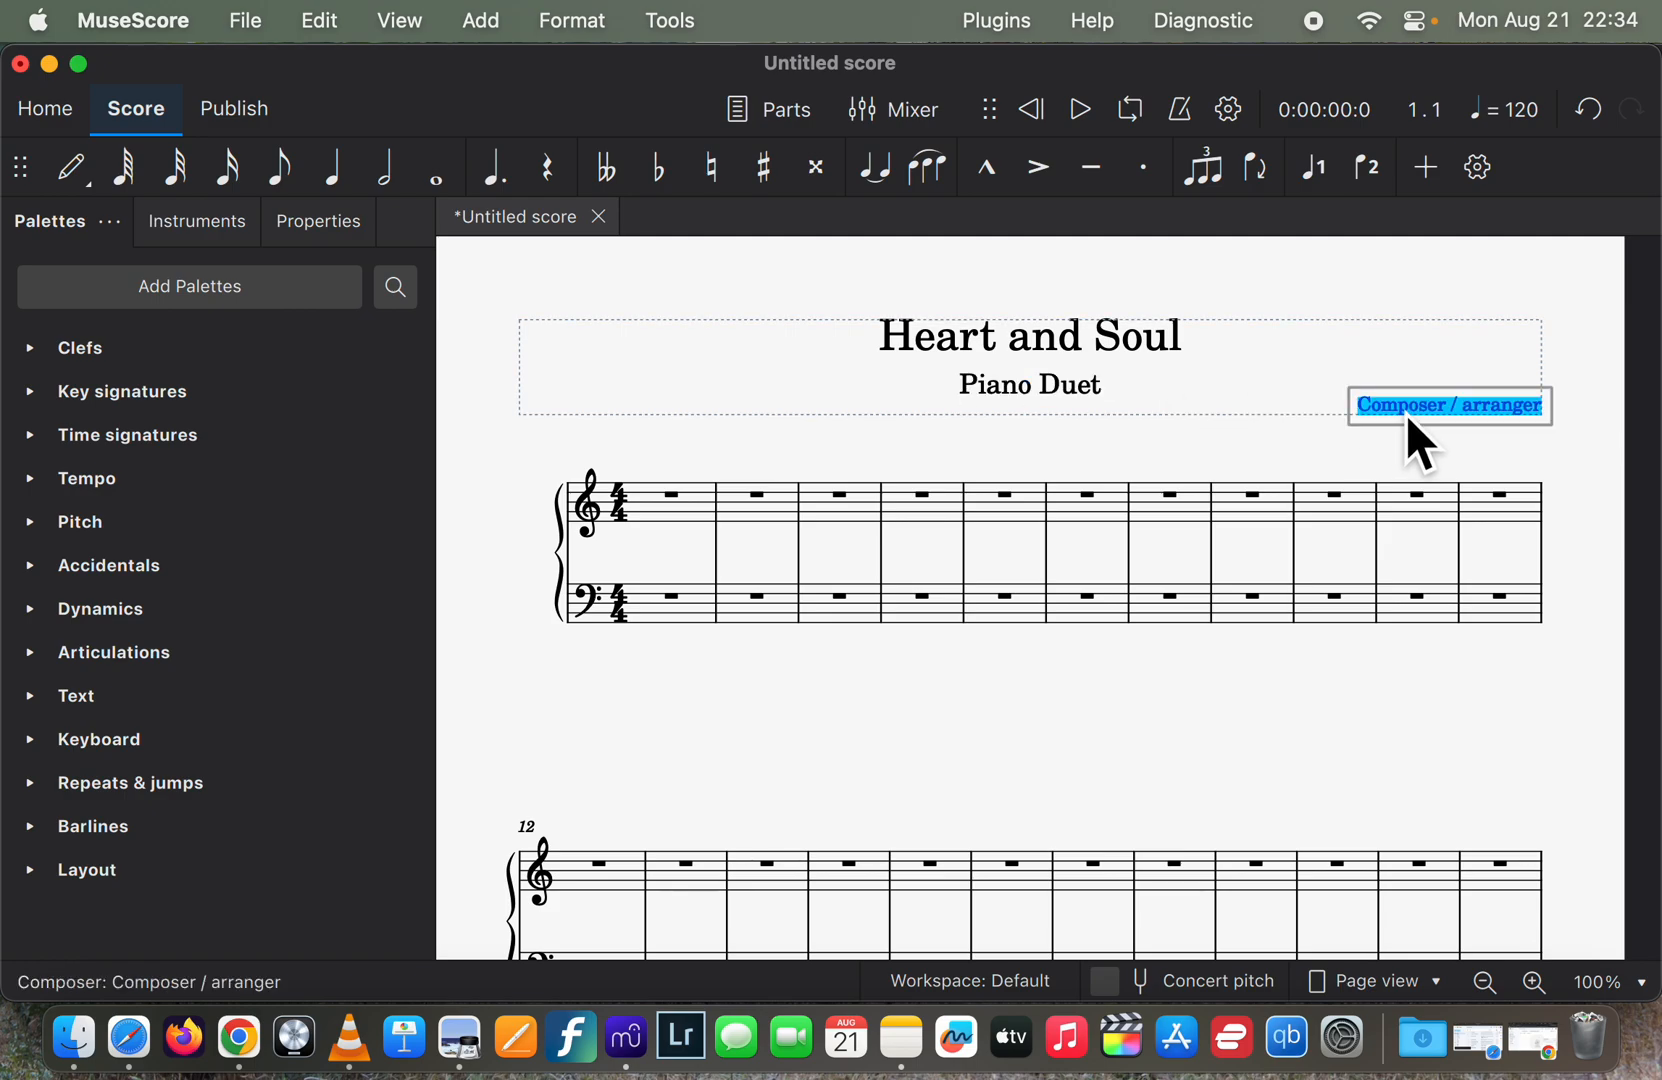
text(Hoagy )
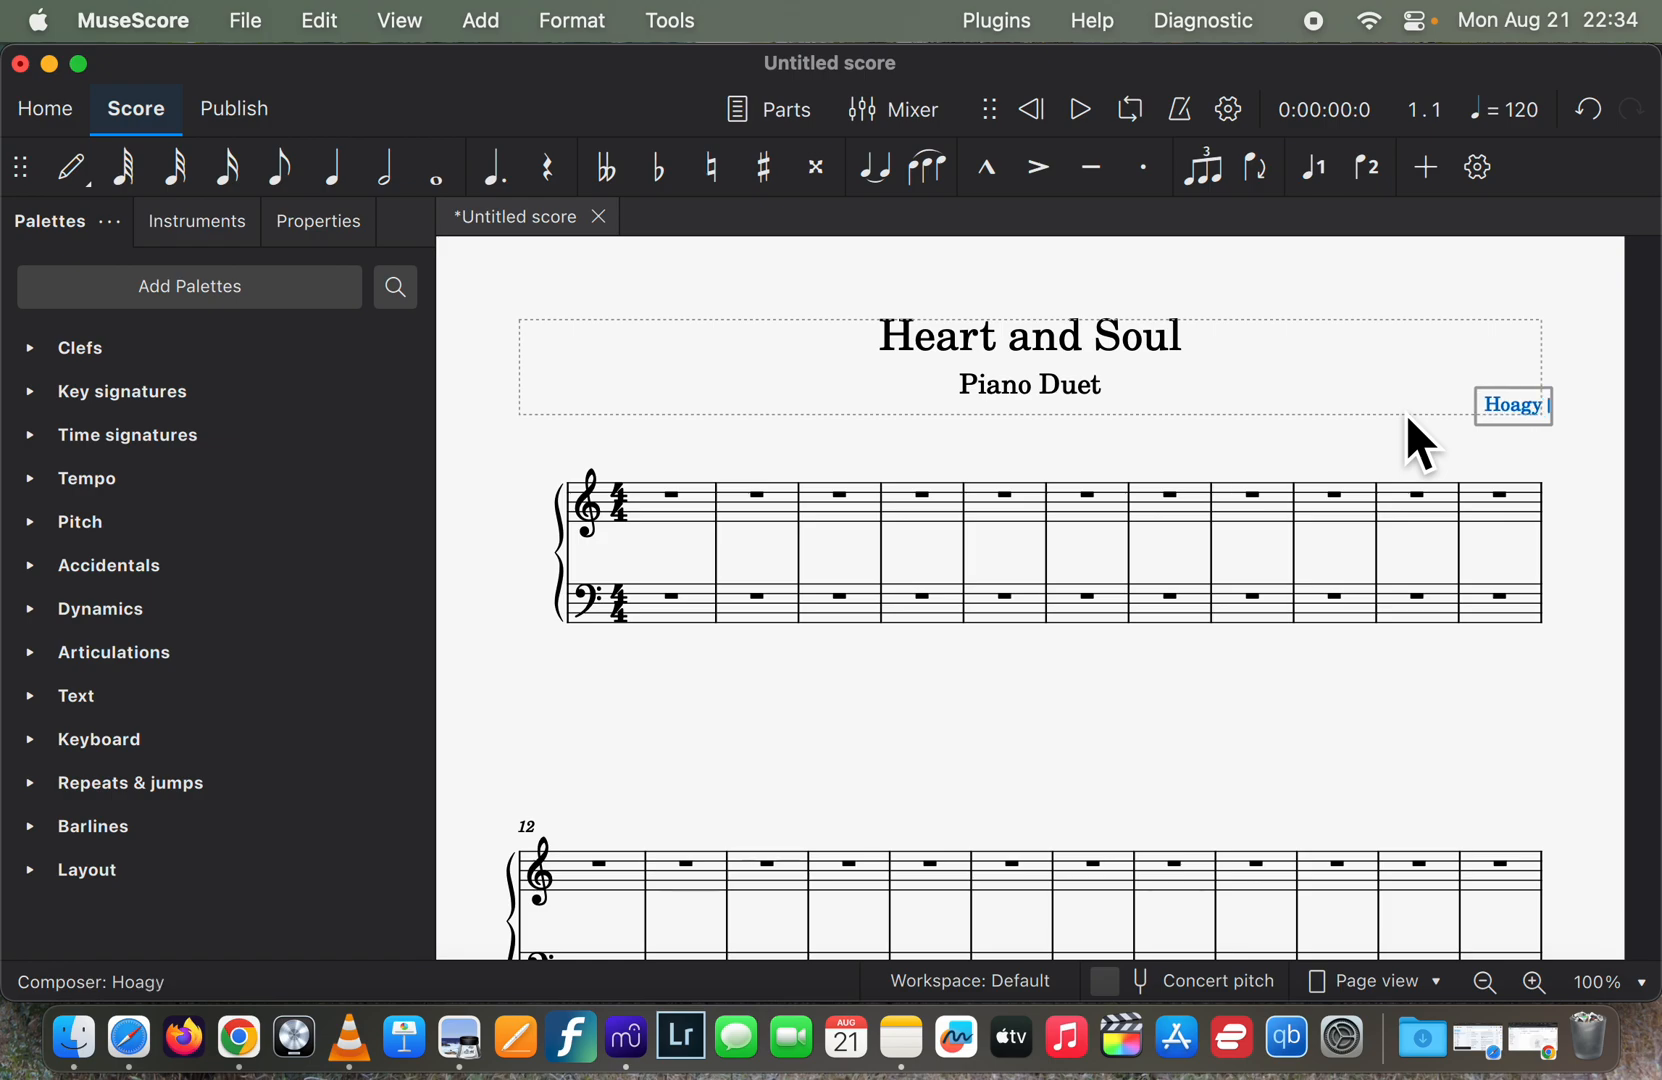
text(Carm)
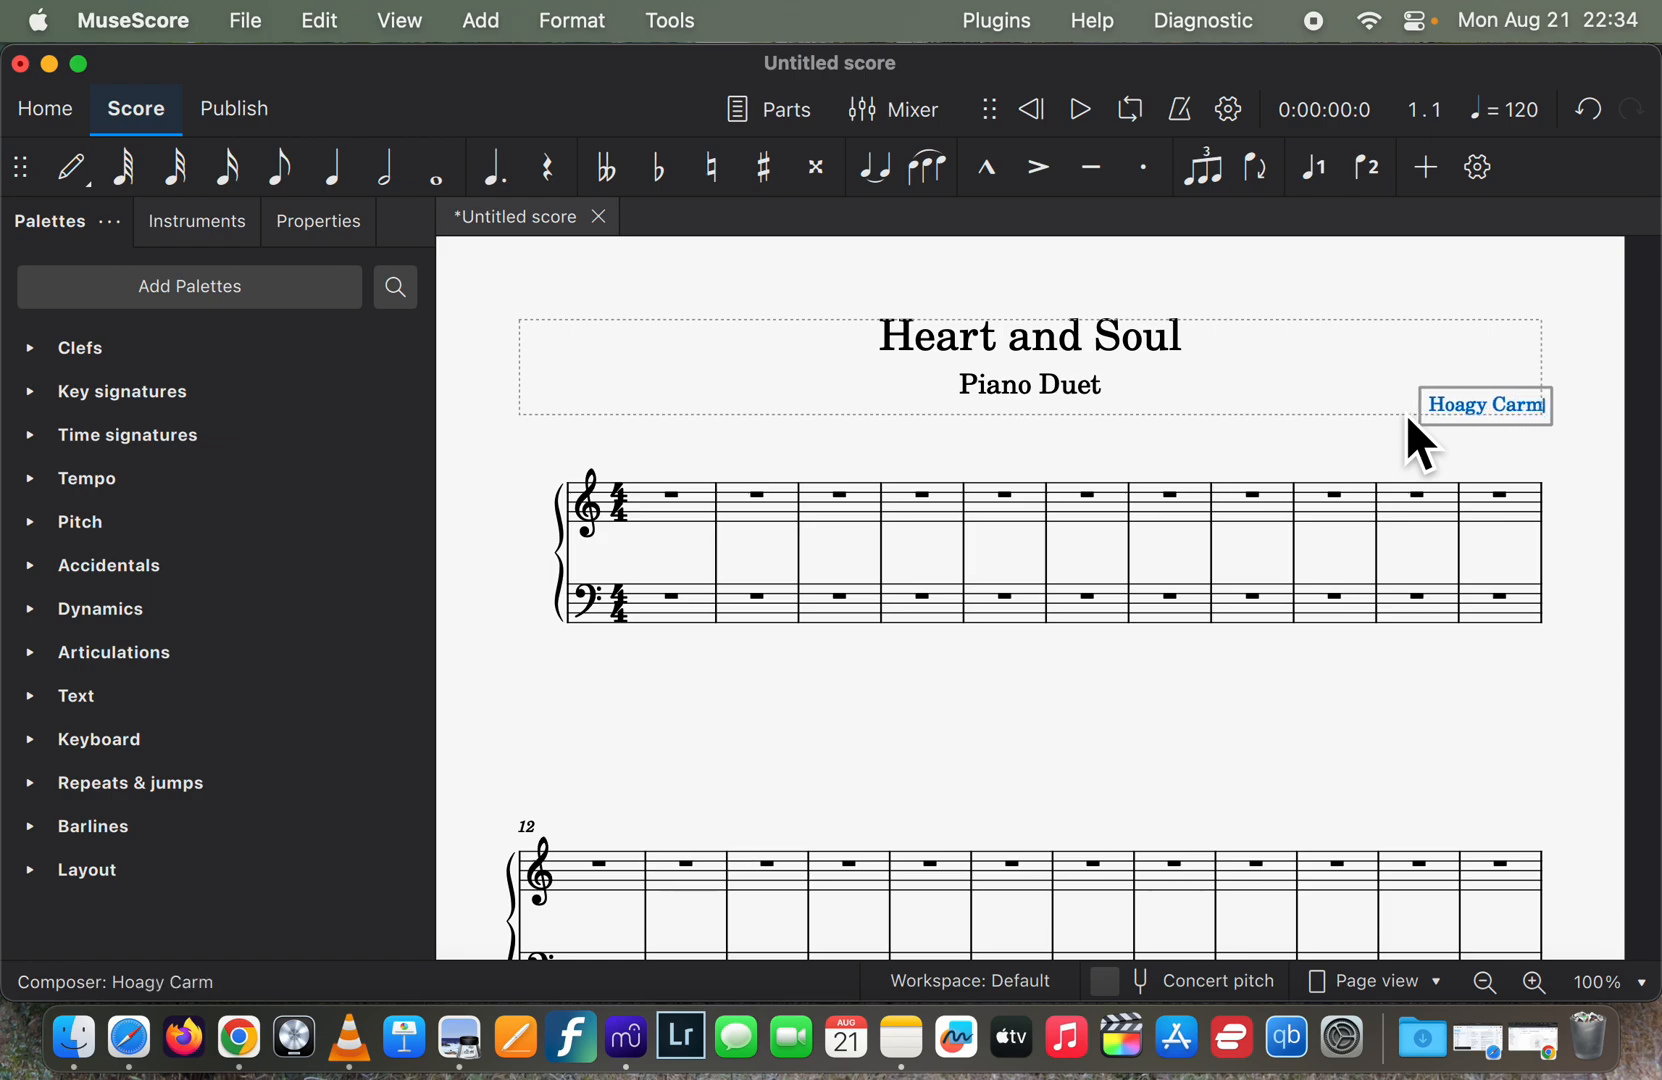
text(ichael)
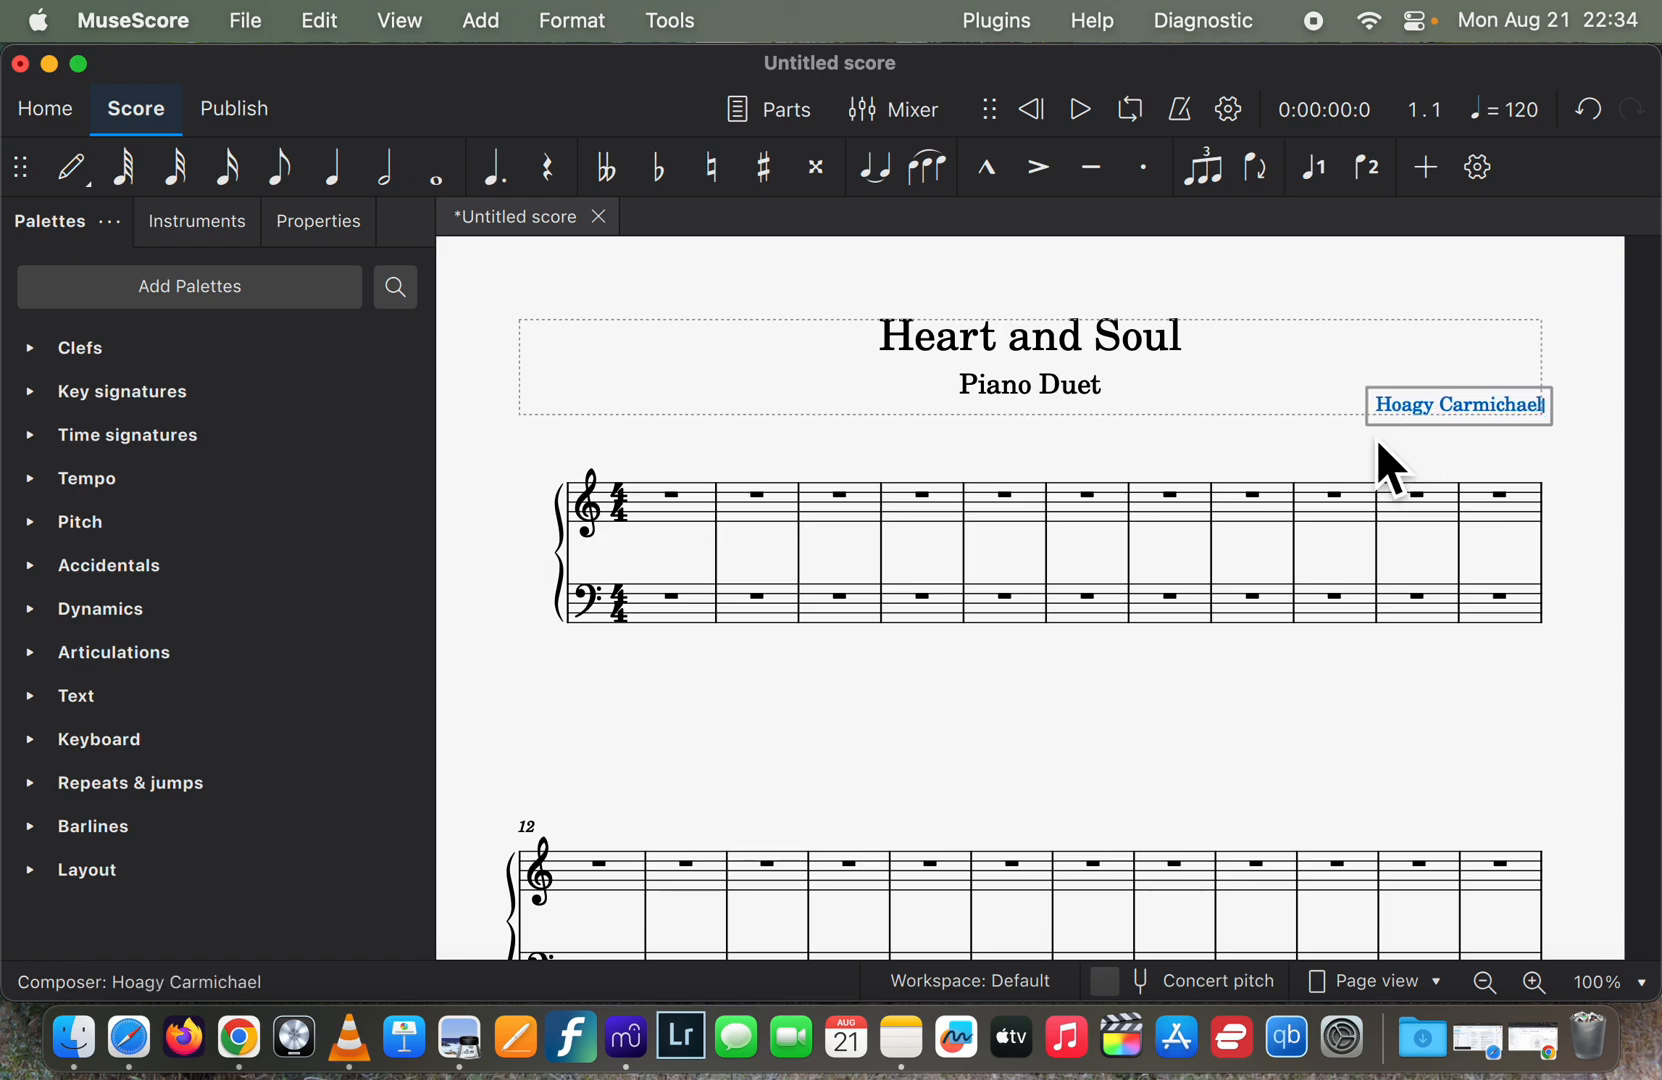
click(1309, 435)
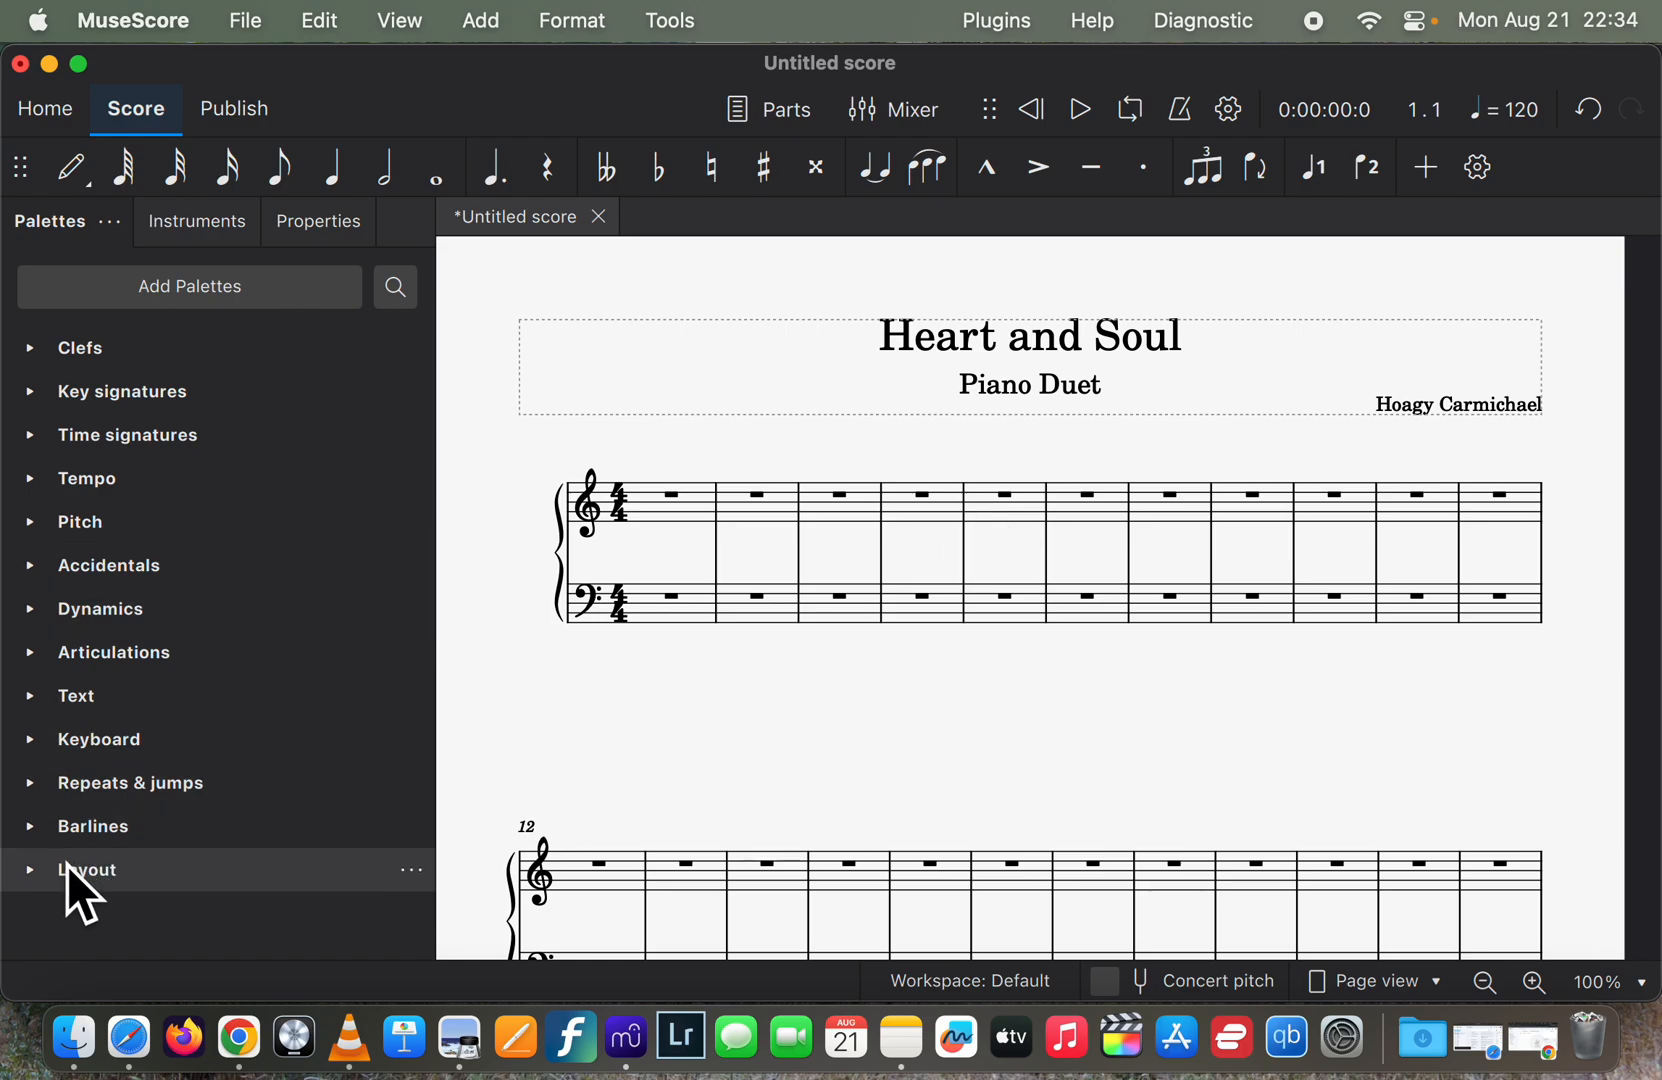
Add system breaks at bars 4, 8, 12 and 16 so each line holds four bars.
click(42, 874)
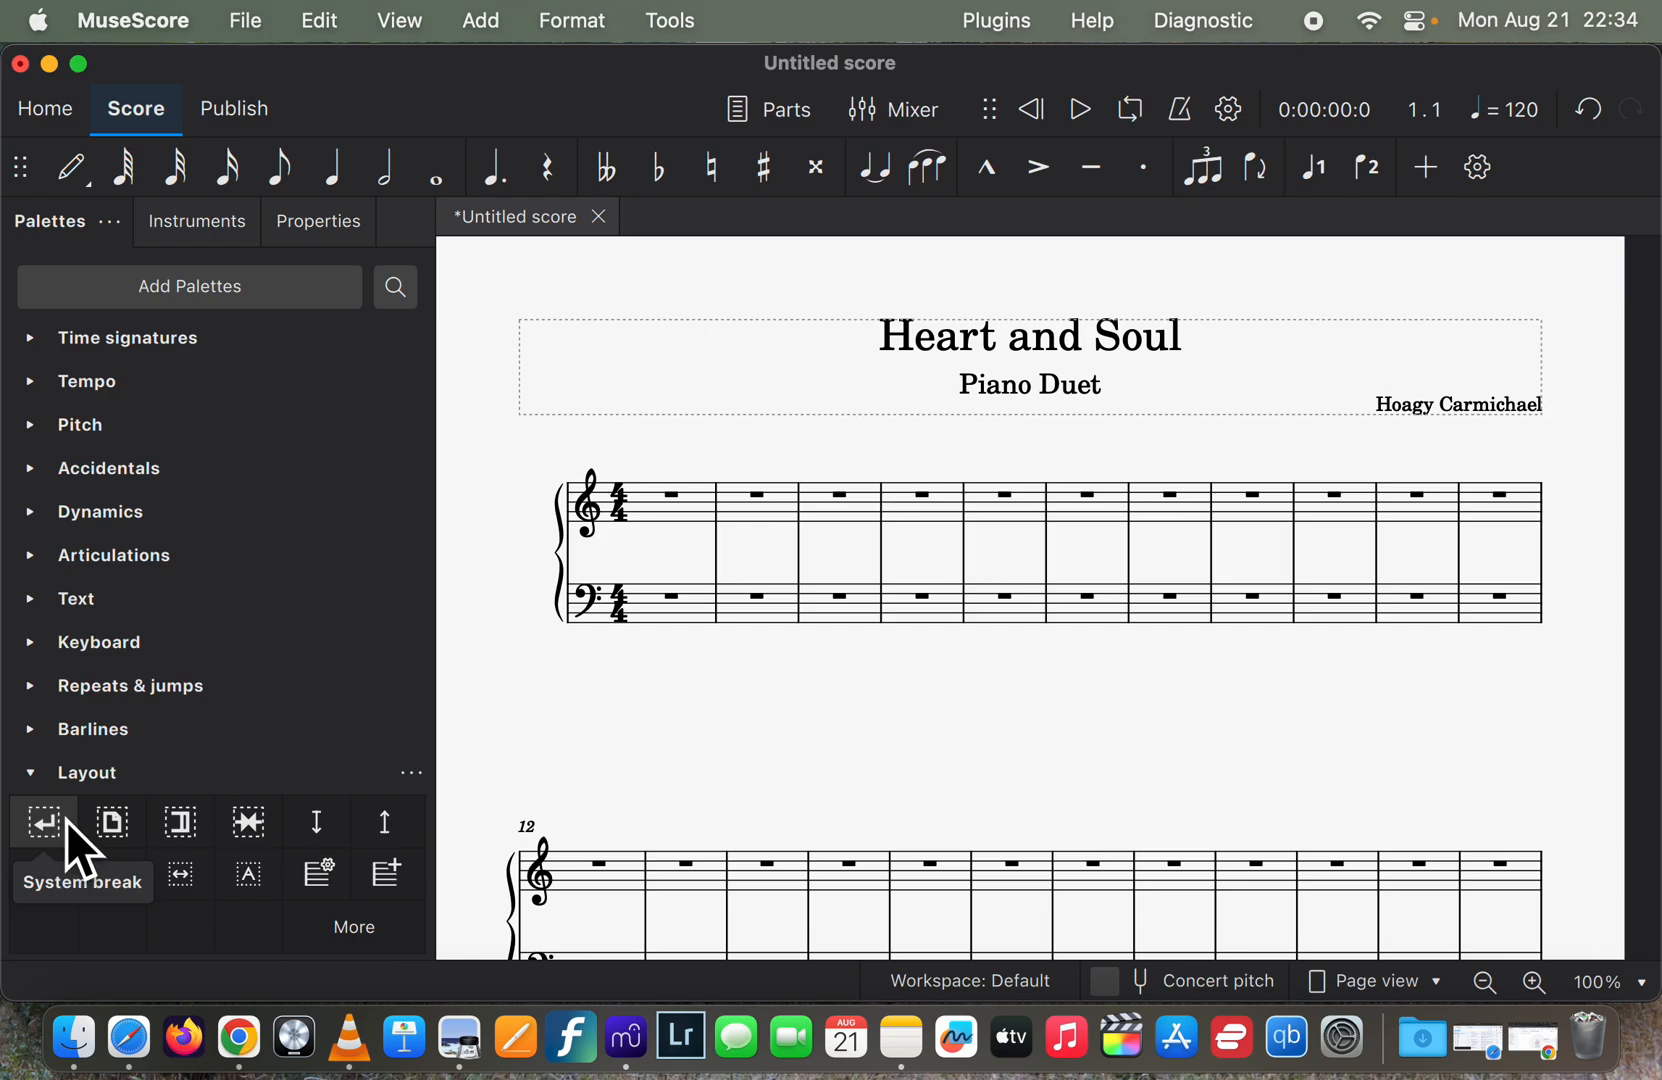
mouse_move(55, 825)
mouse_down()
mouse_move(731, 490)
mouse_move(887, 499)
mouse_up()
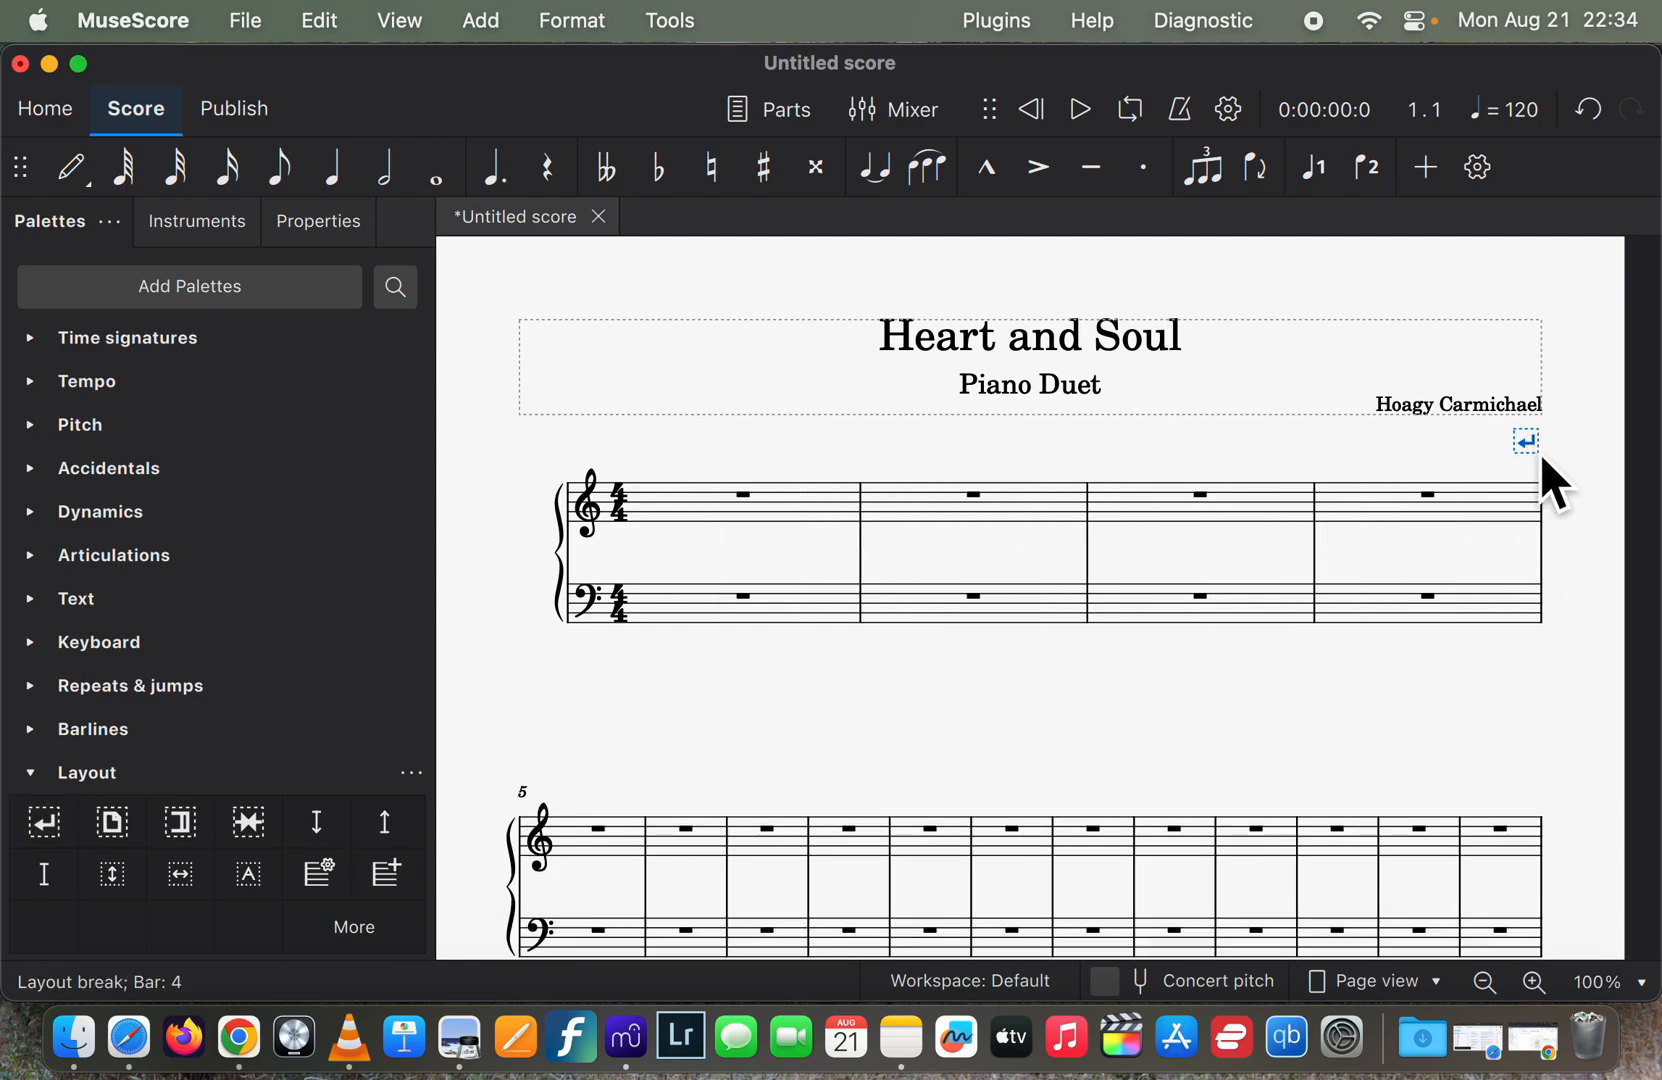
scroll(1401, 700, down, 5)
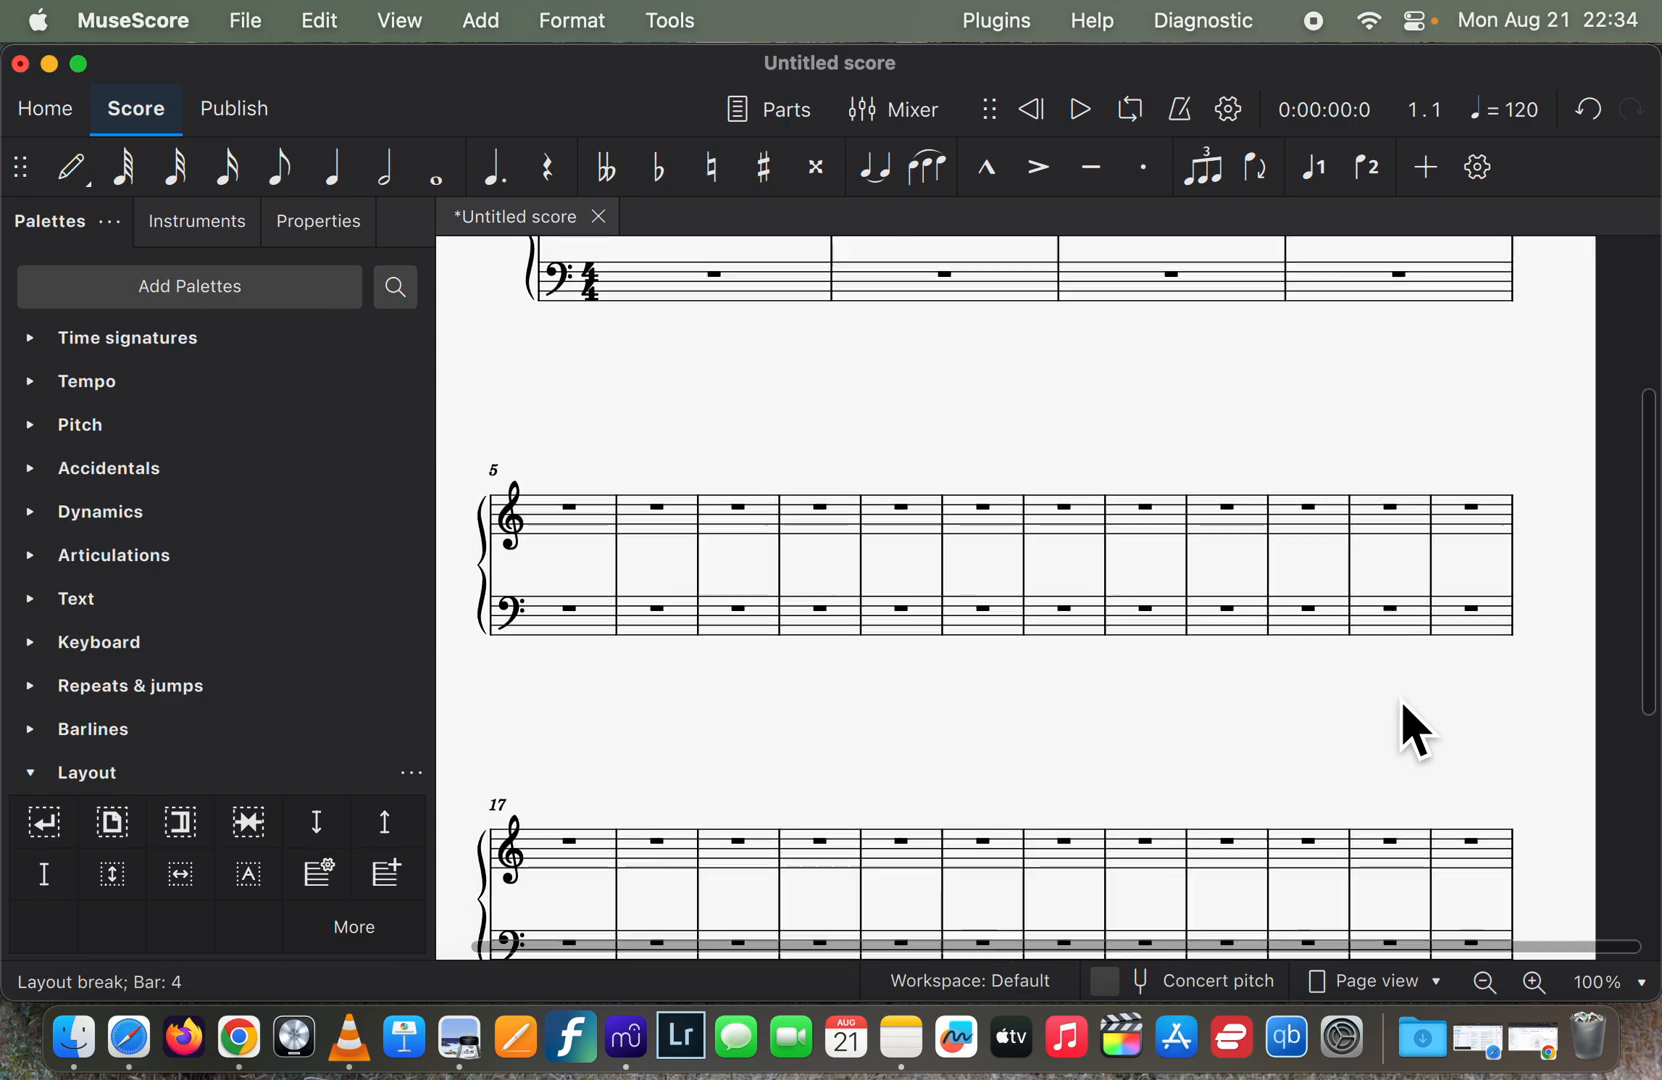
drag(52, 828, 886, 457)
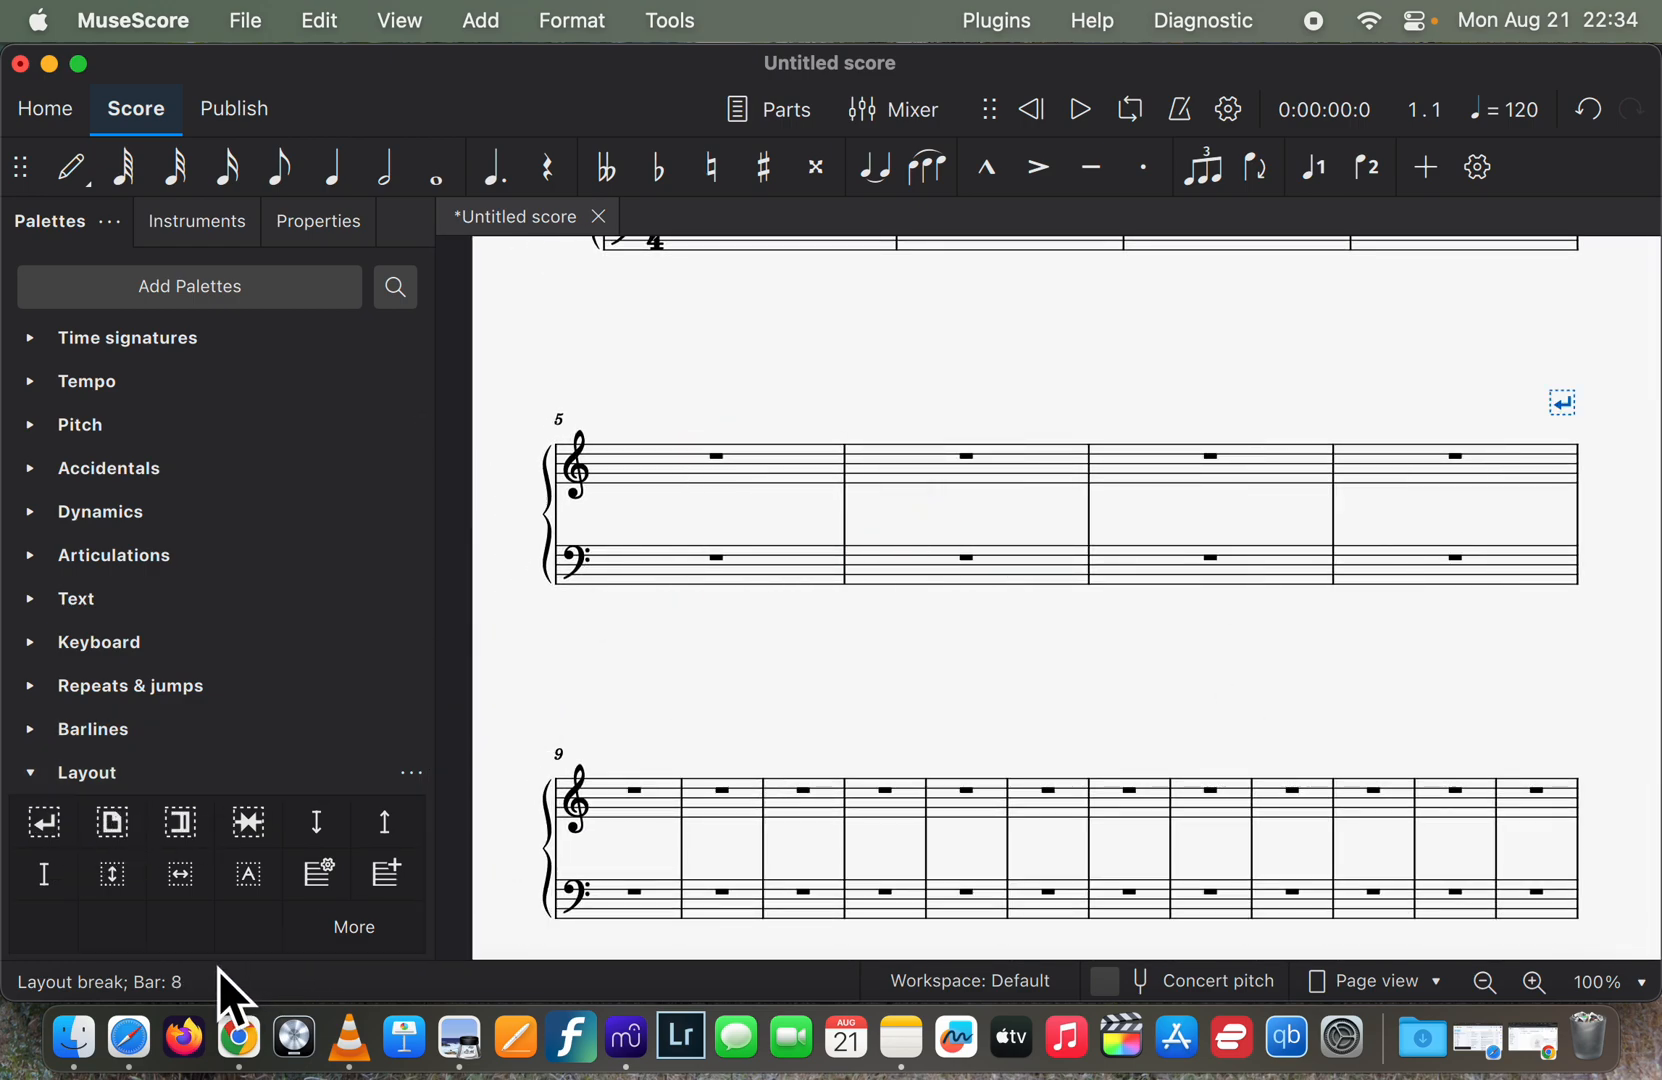
drag(70, 831, 884, 789)
drag(55, 828, 876, 888)
scroll(876, 888, up, 5)
scroll(876, 888, down, 2)
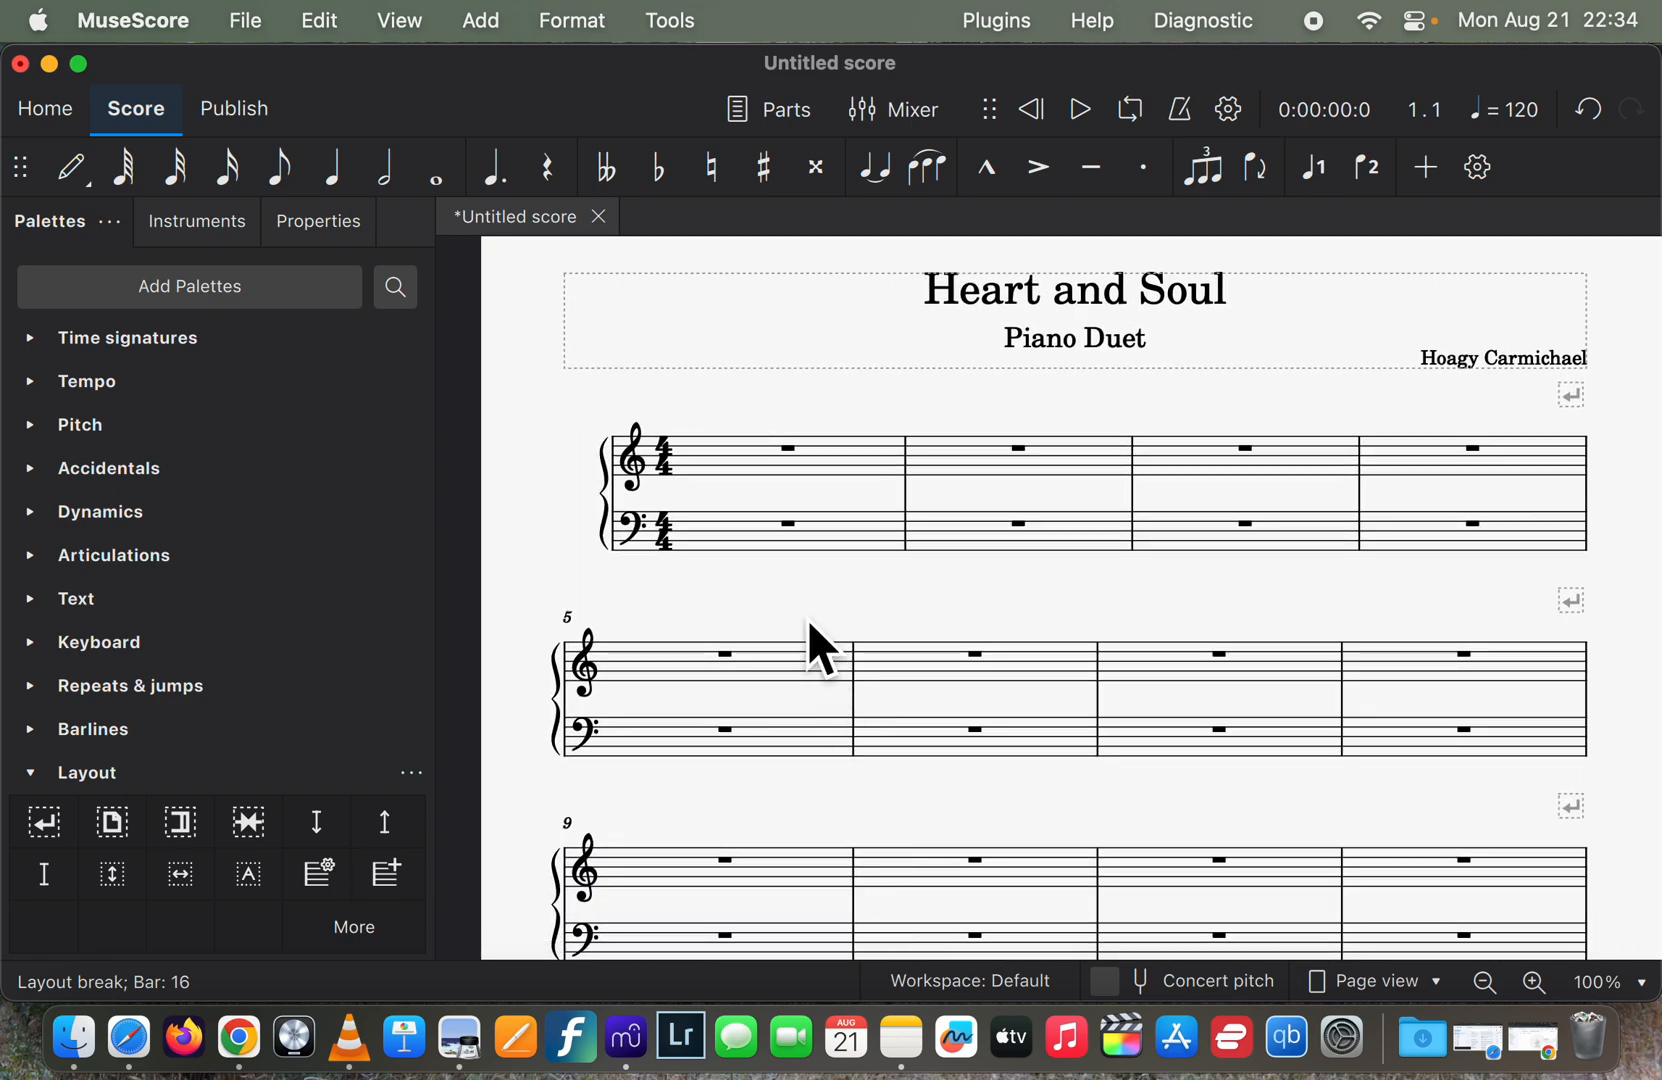
Narrow the score window to reach the sheet music in Preview, check its chord and bass parts, and return to MuseScore.
drag(1658, 960, 1472, 962)
click(1647, 768)
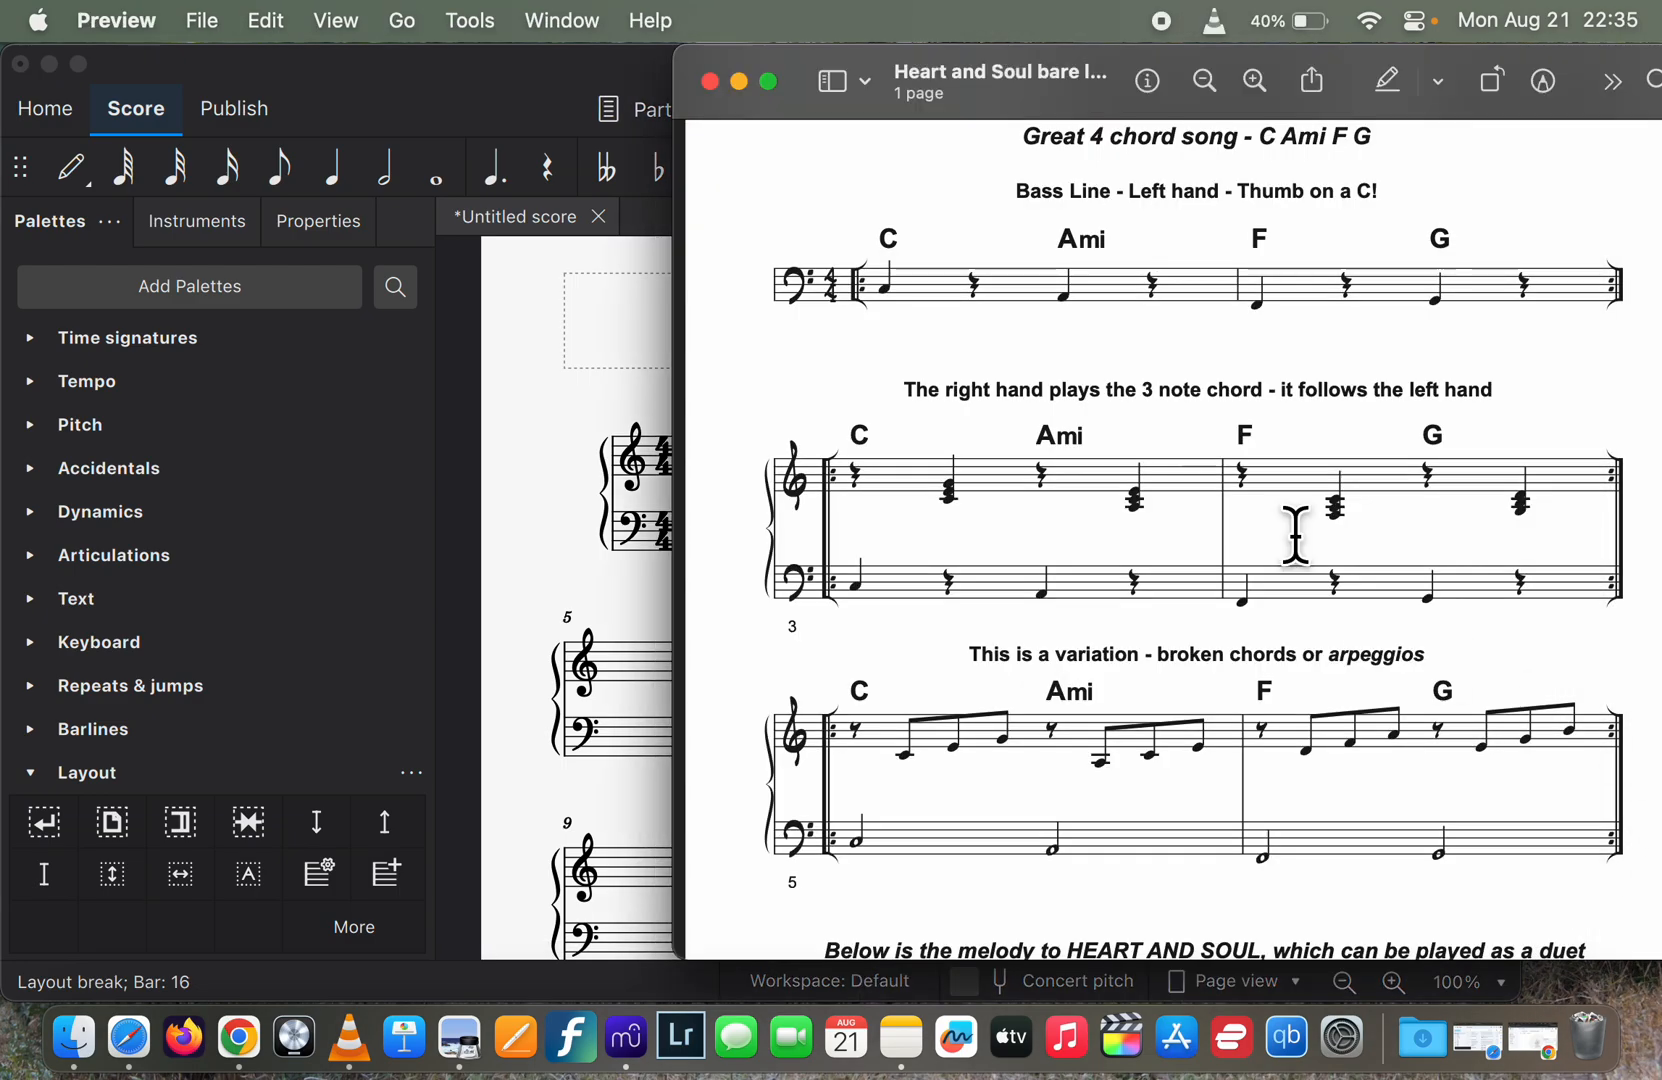
scroll(1180, 493, down, 3)
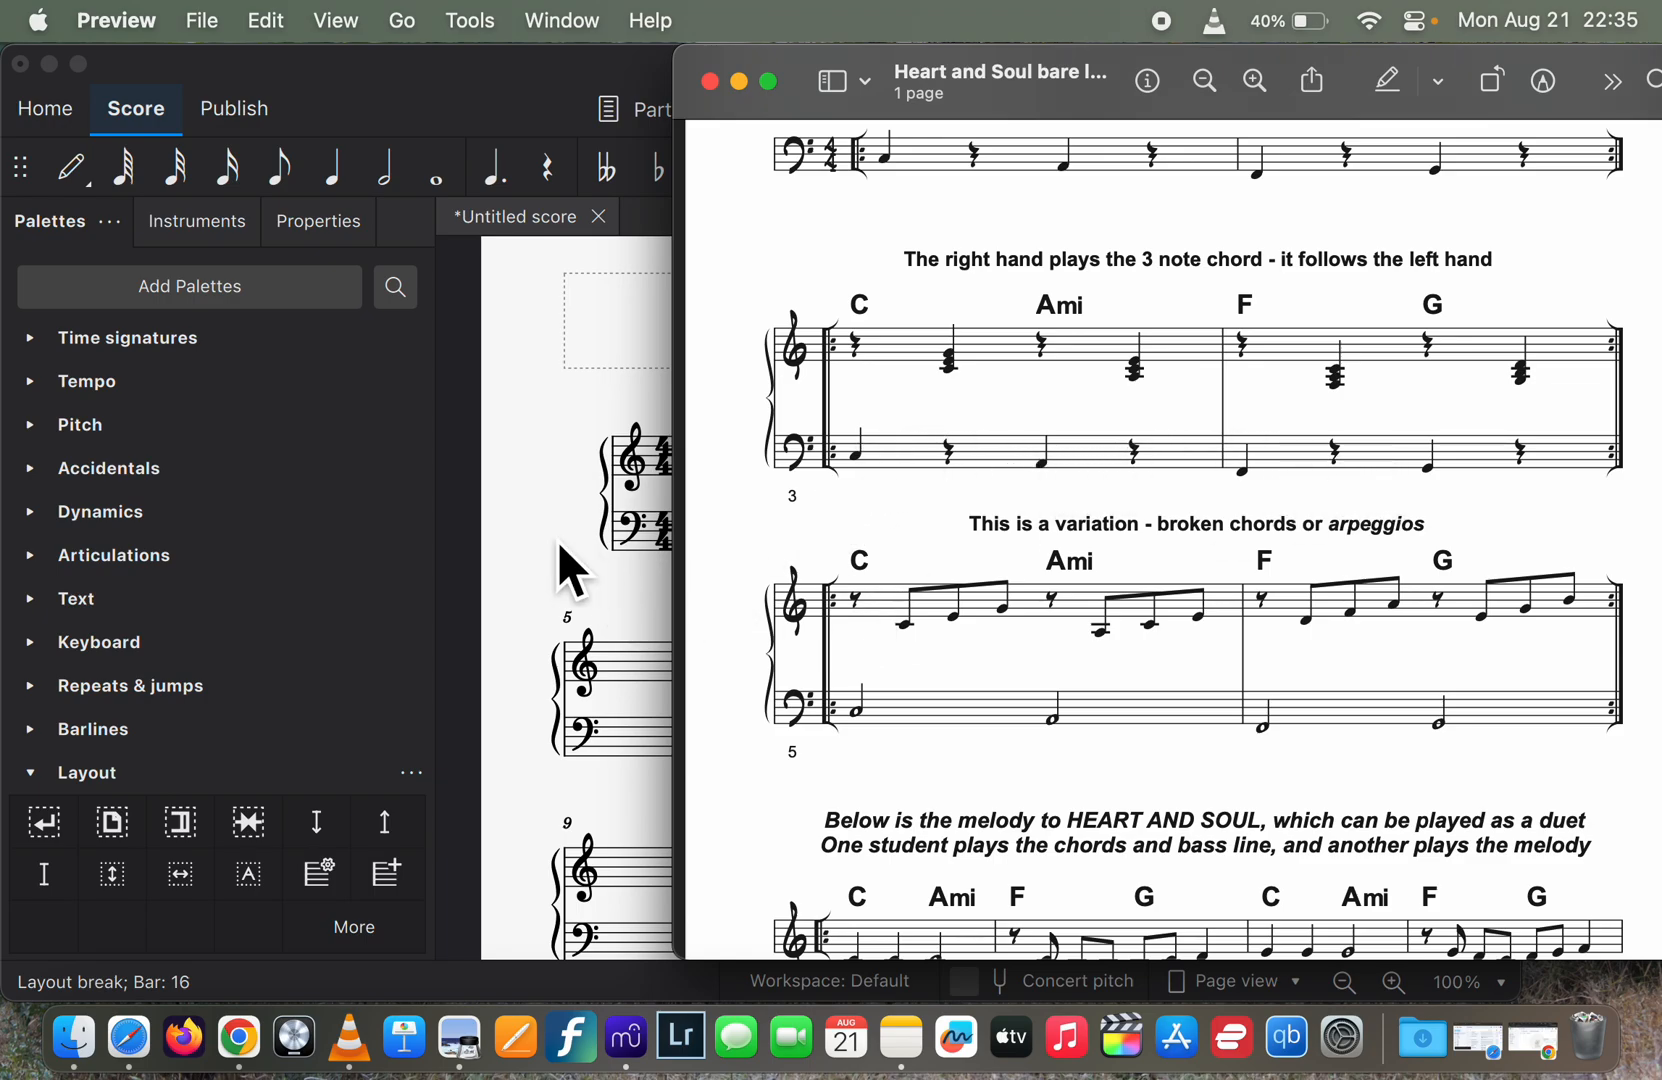
click(583, 536)
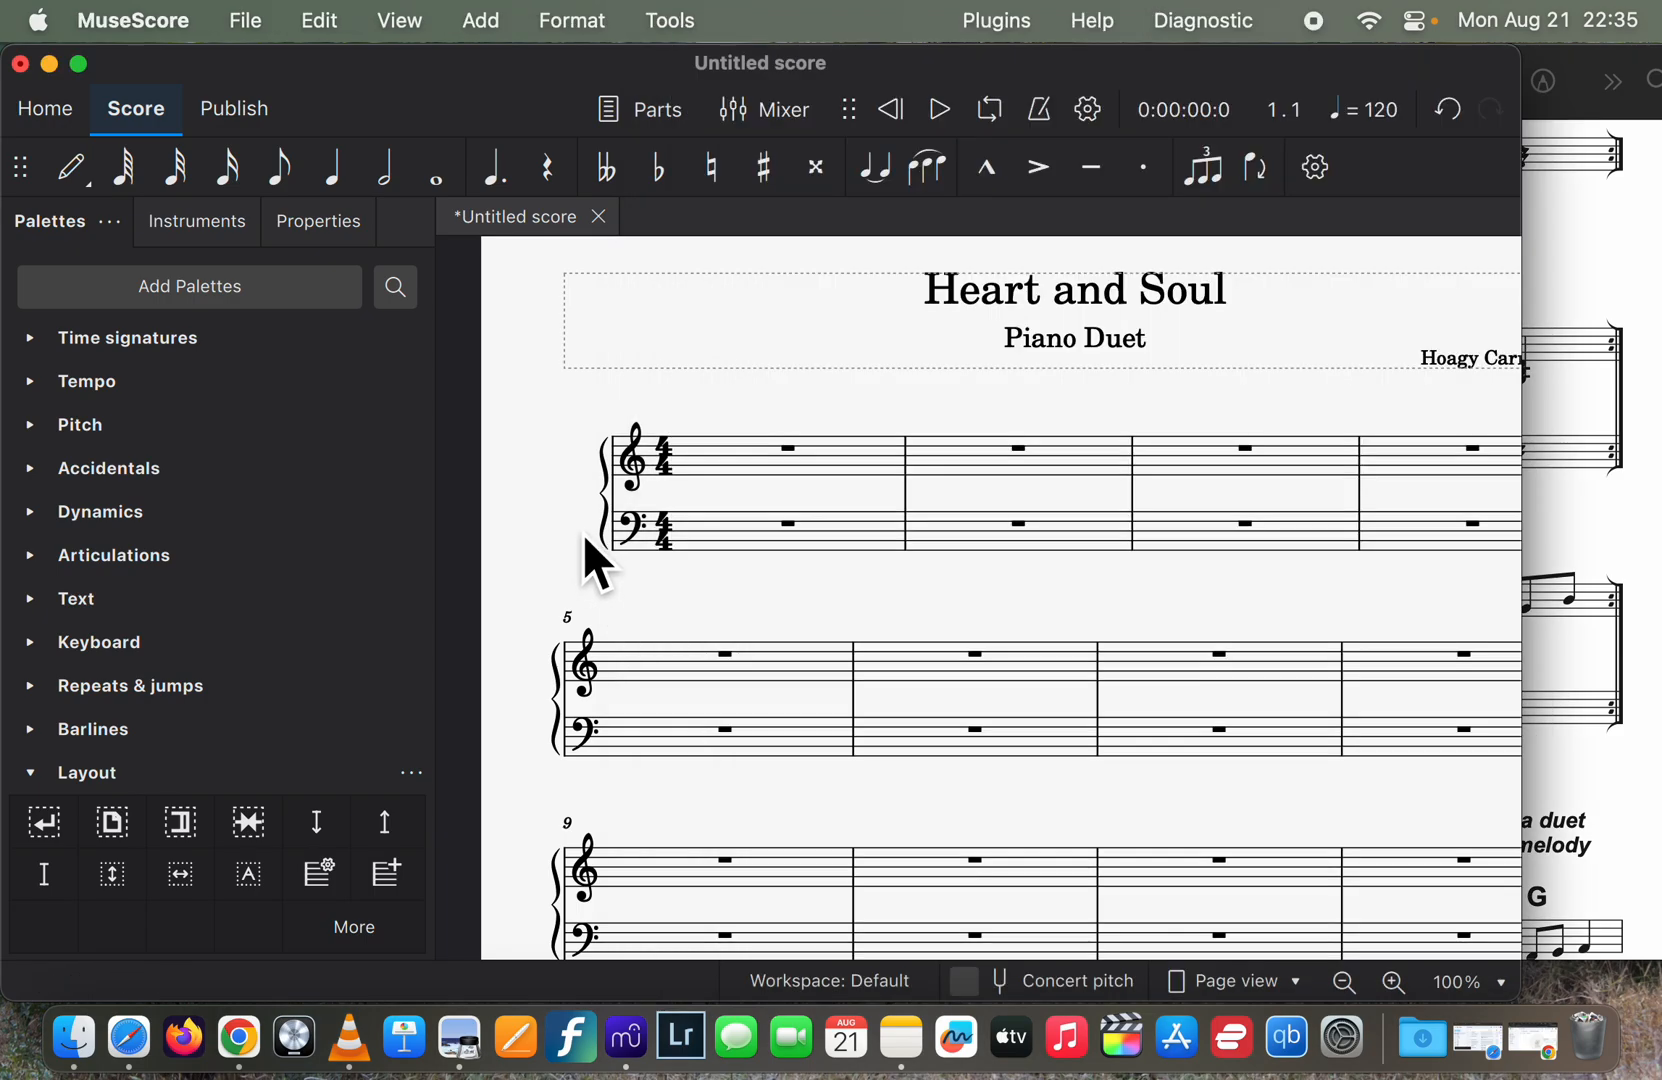
Enter a crotchet C3 on beat 1 and a crotchet rest on beat 2 in bar 1 of the bass stave.
click(336, 172)
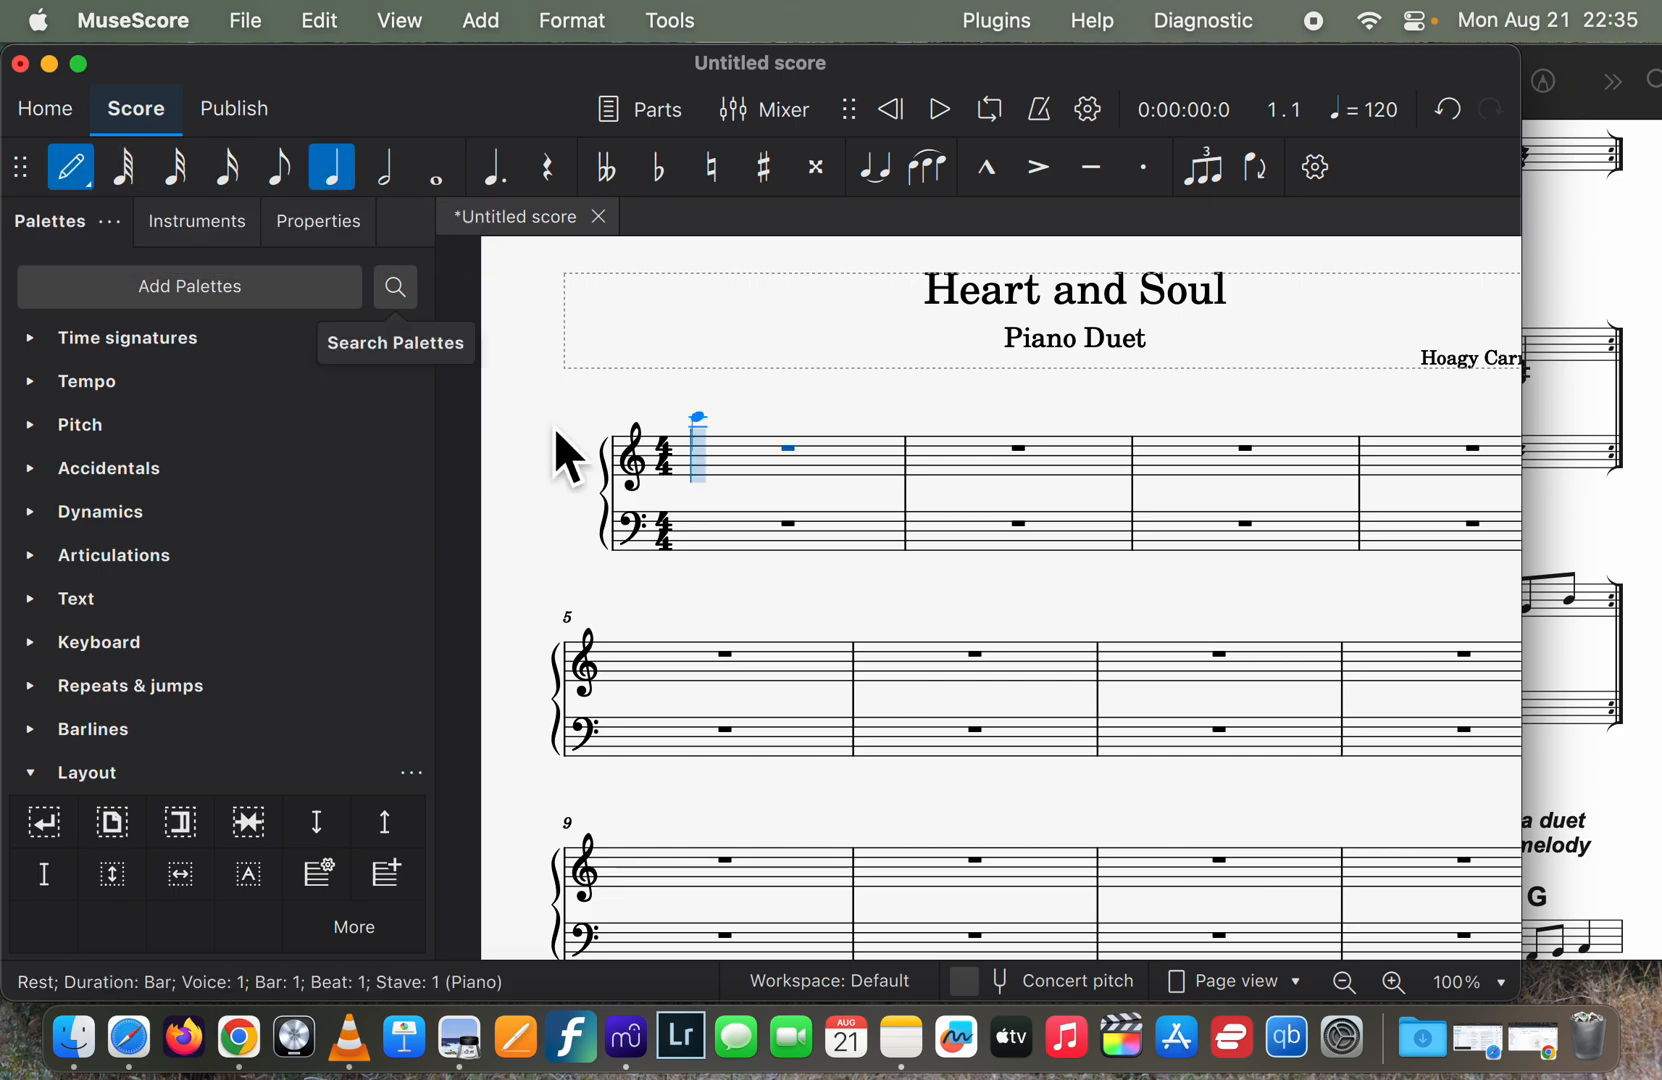
click(784, 547)
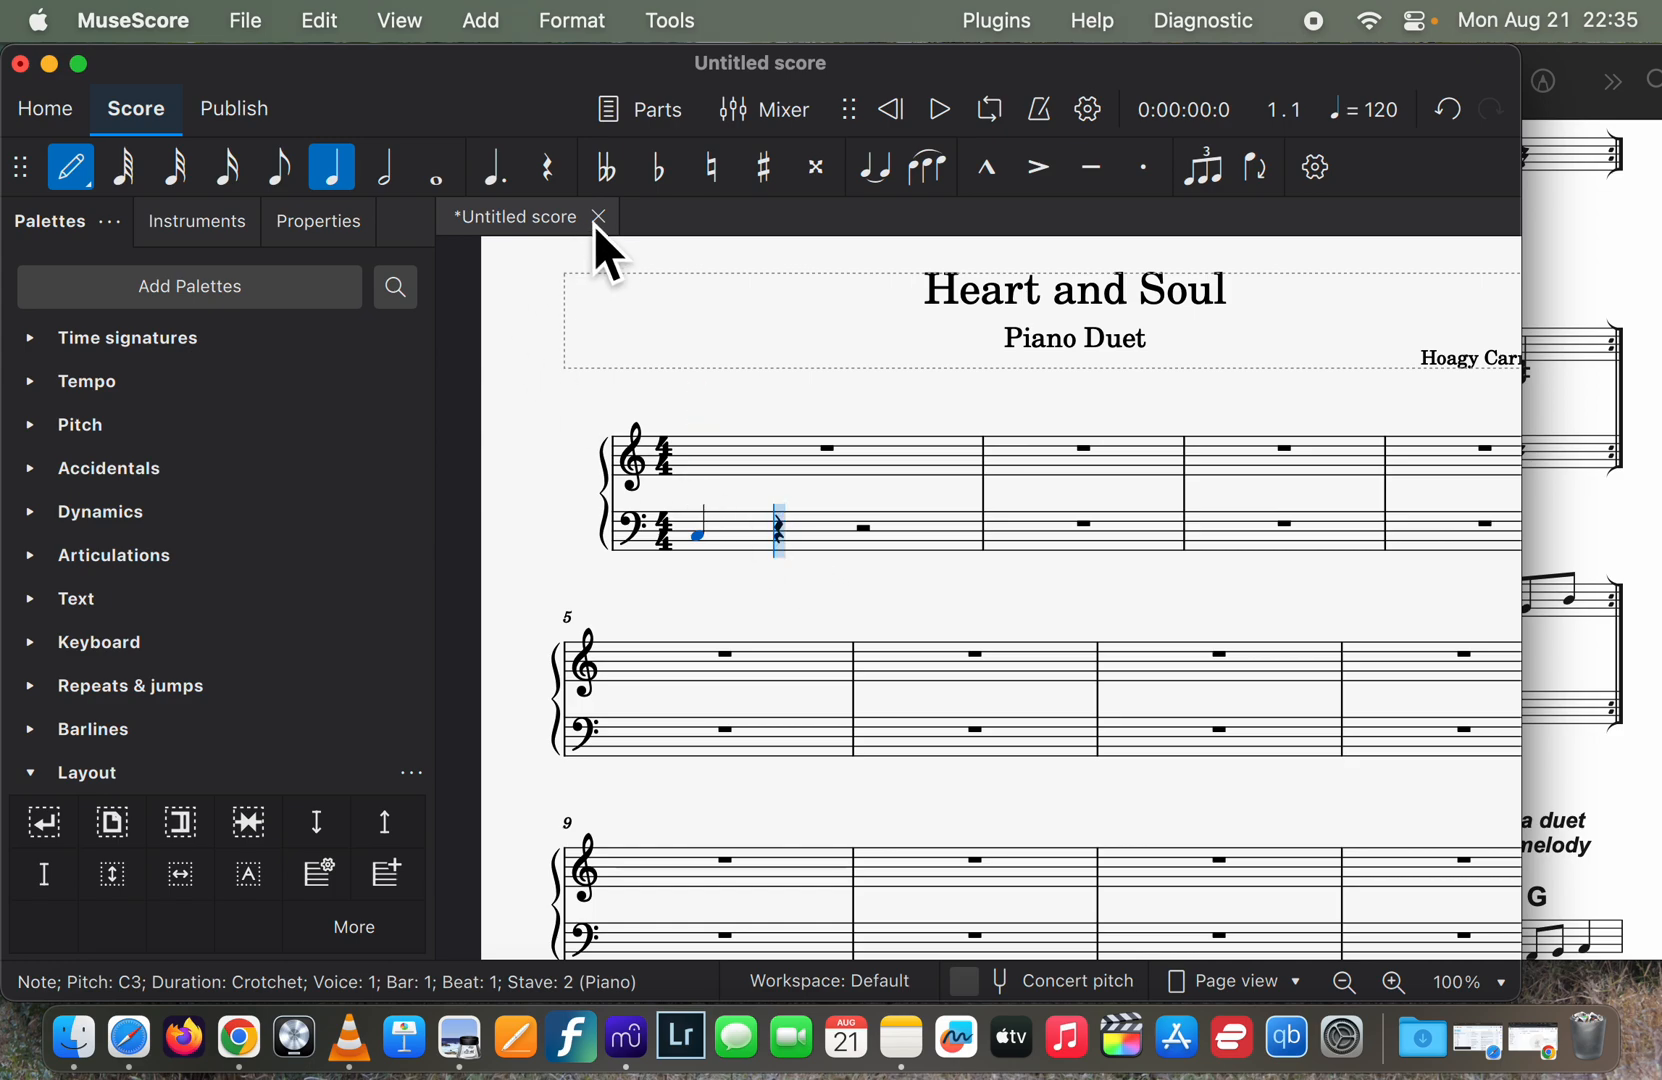
click(548, 168)
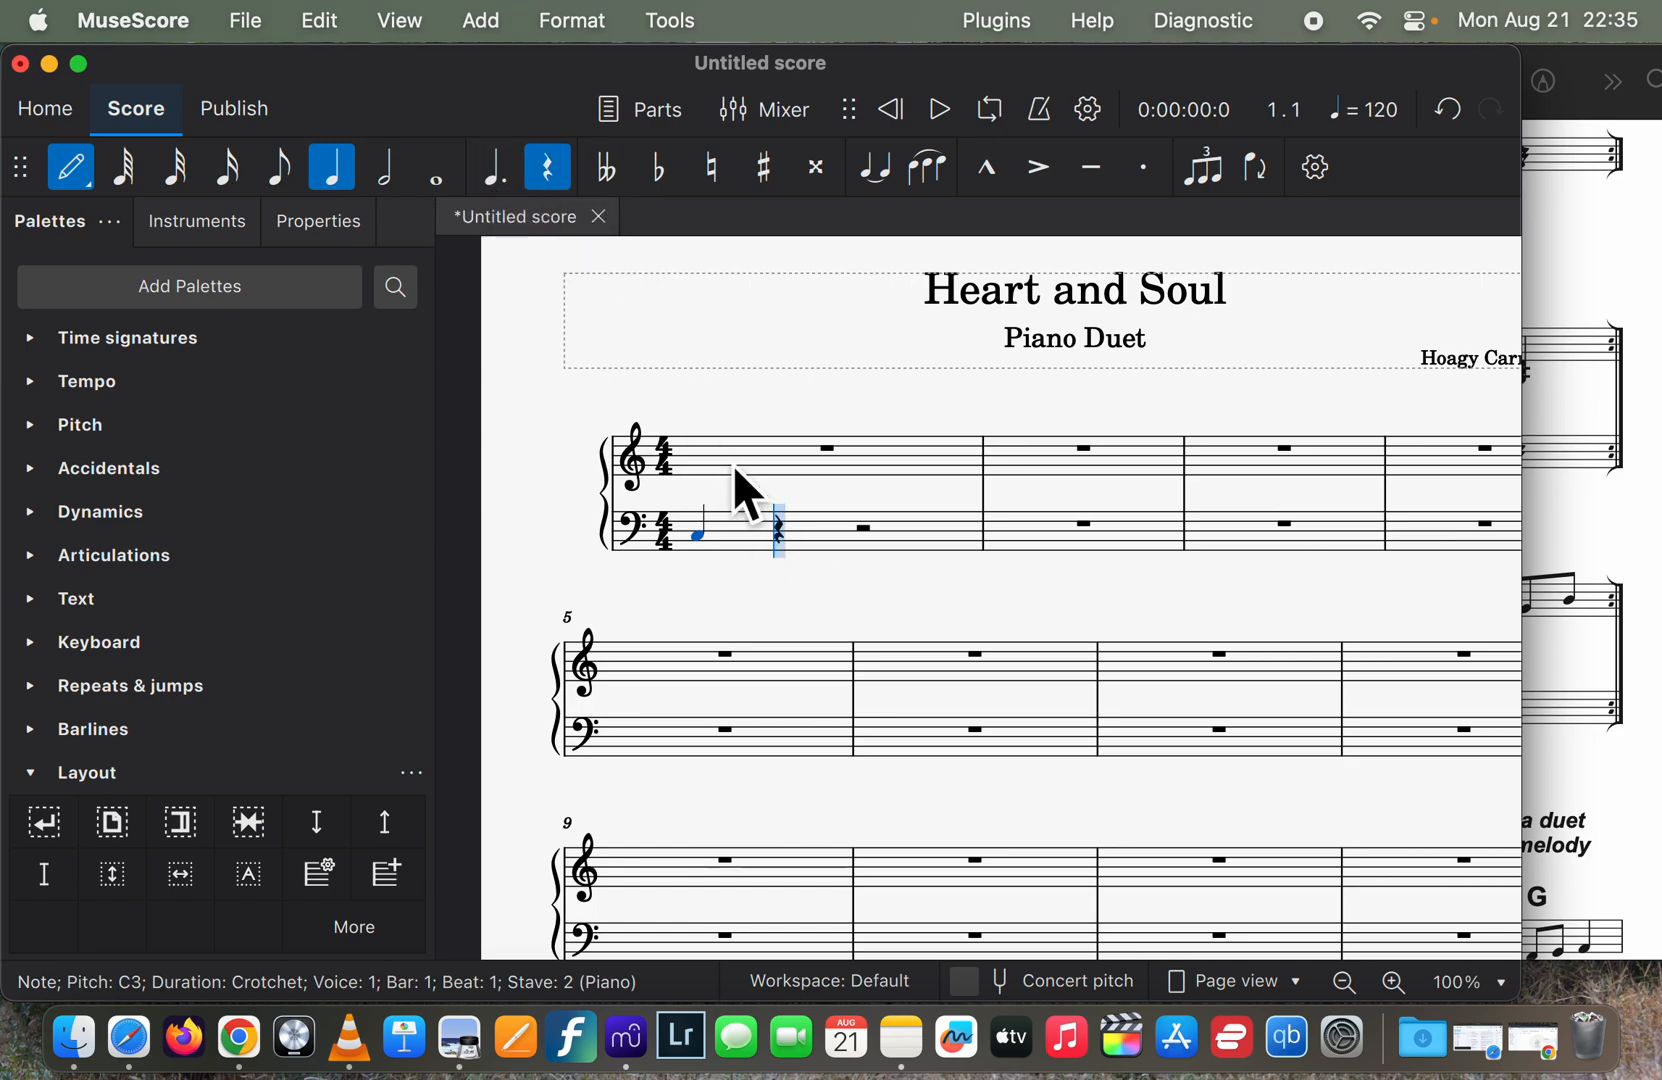
click(775, 532)
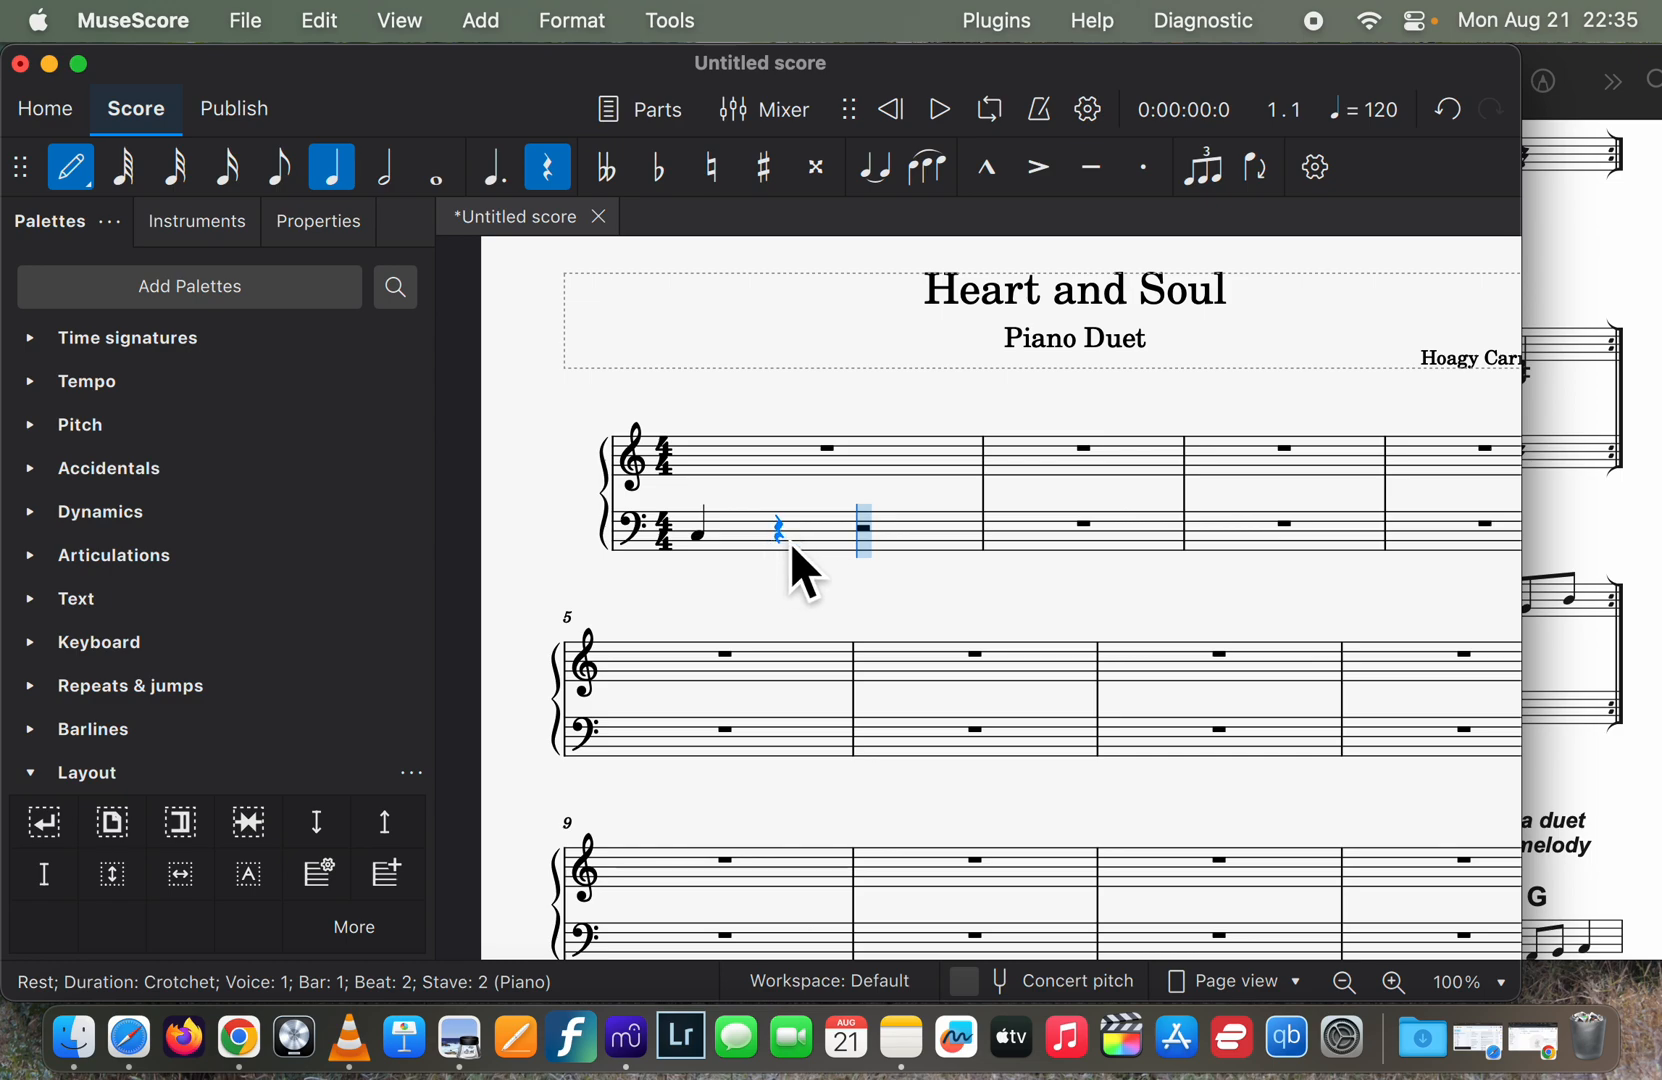
Enter a crotchet on beat 3 of bar 1 in the bass stave and adjust its pitch to A2.
click(556, 172)
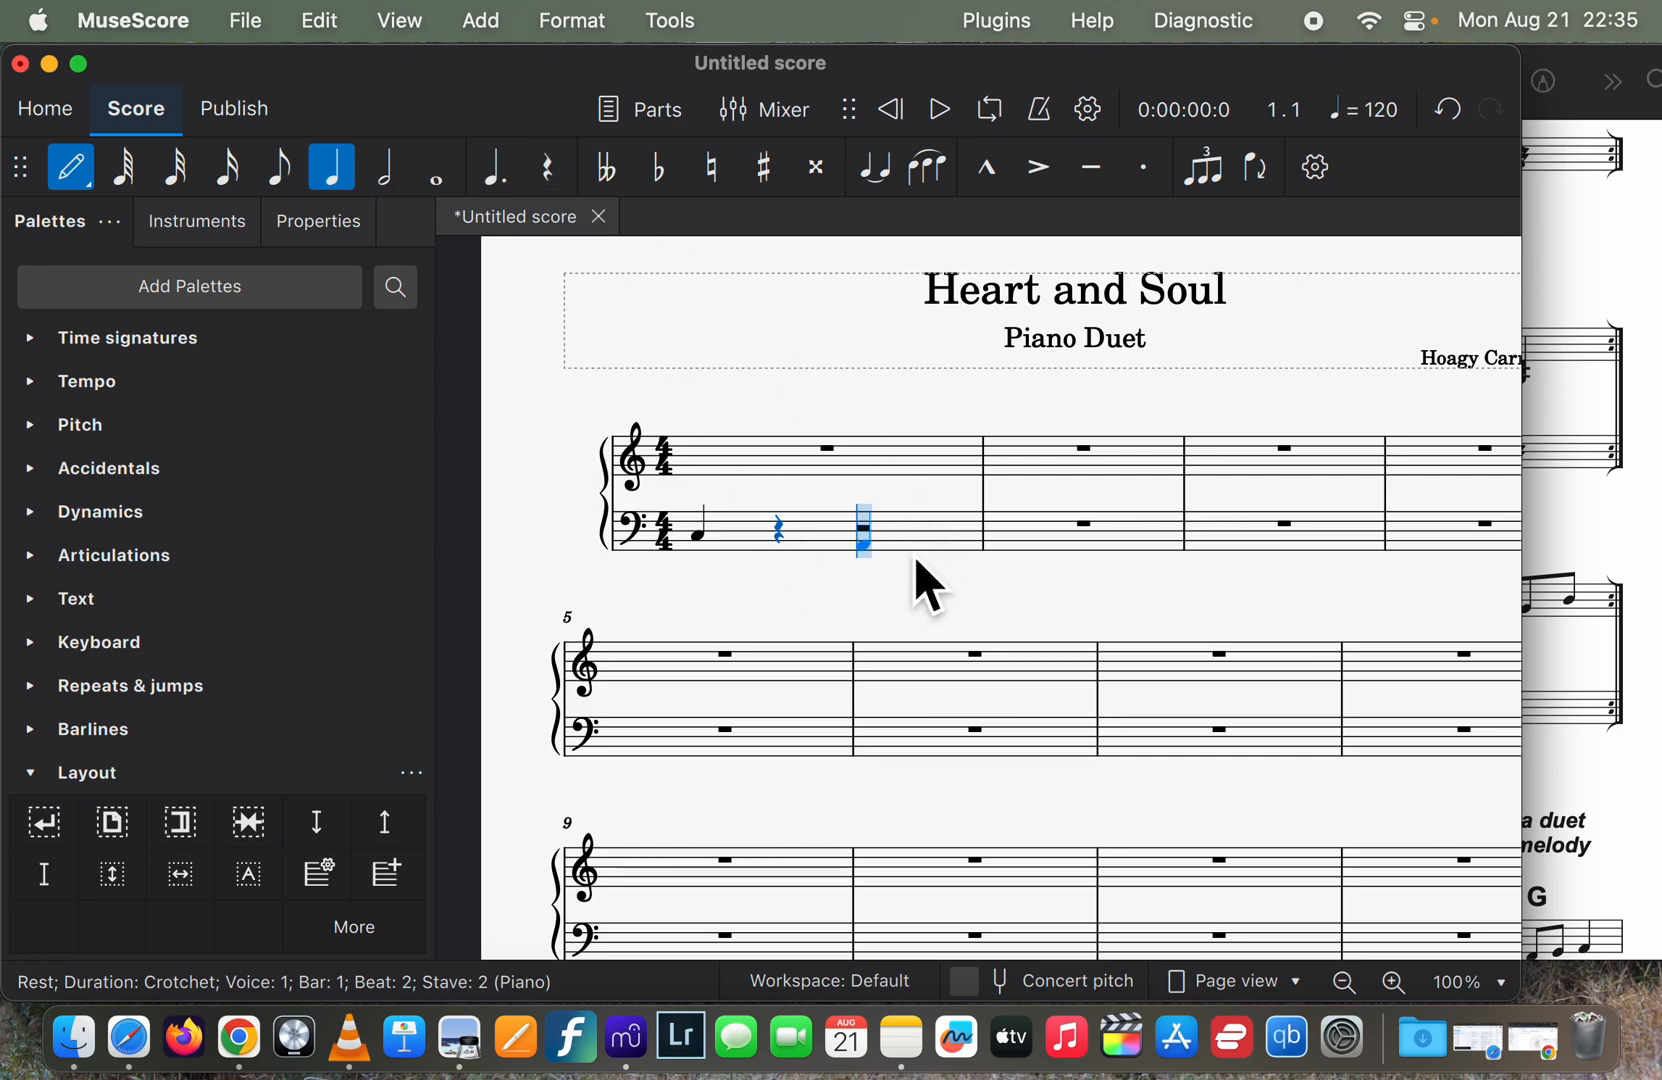
key(g)
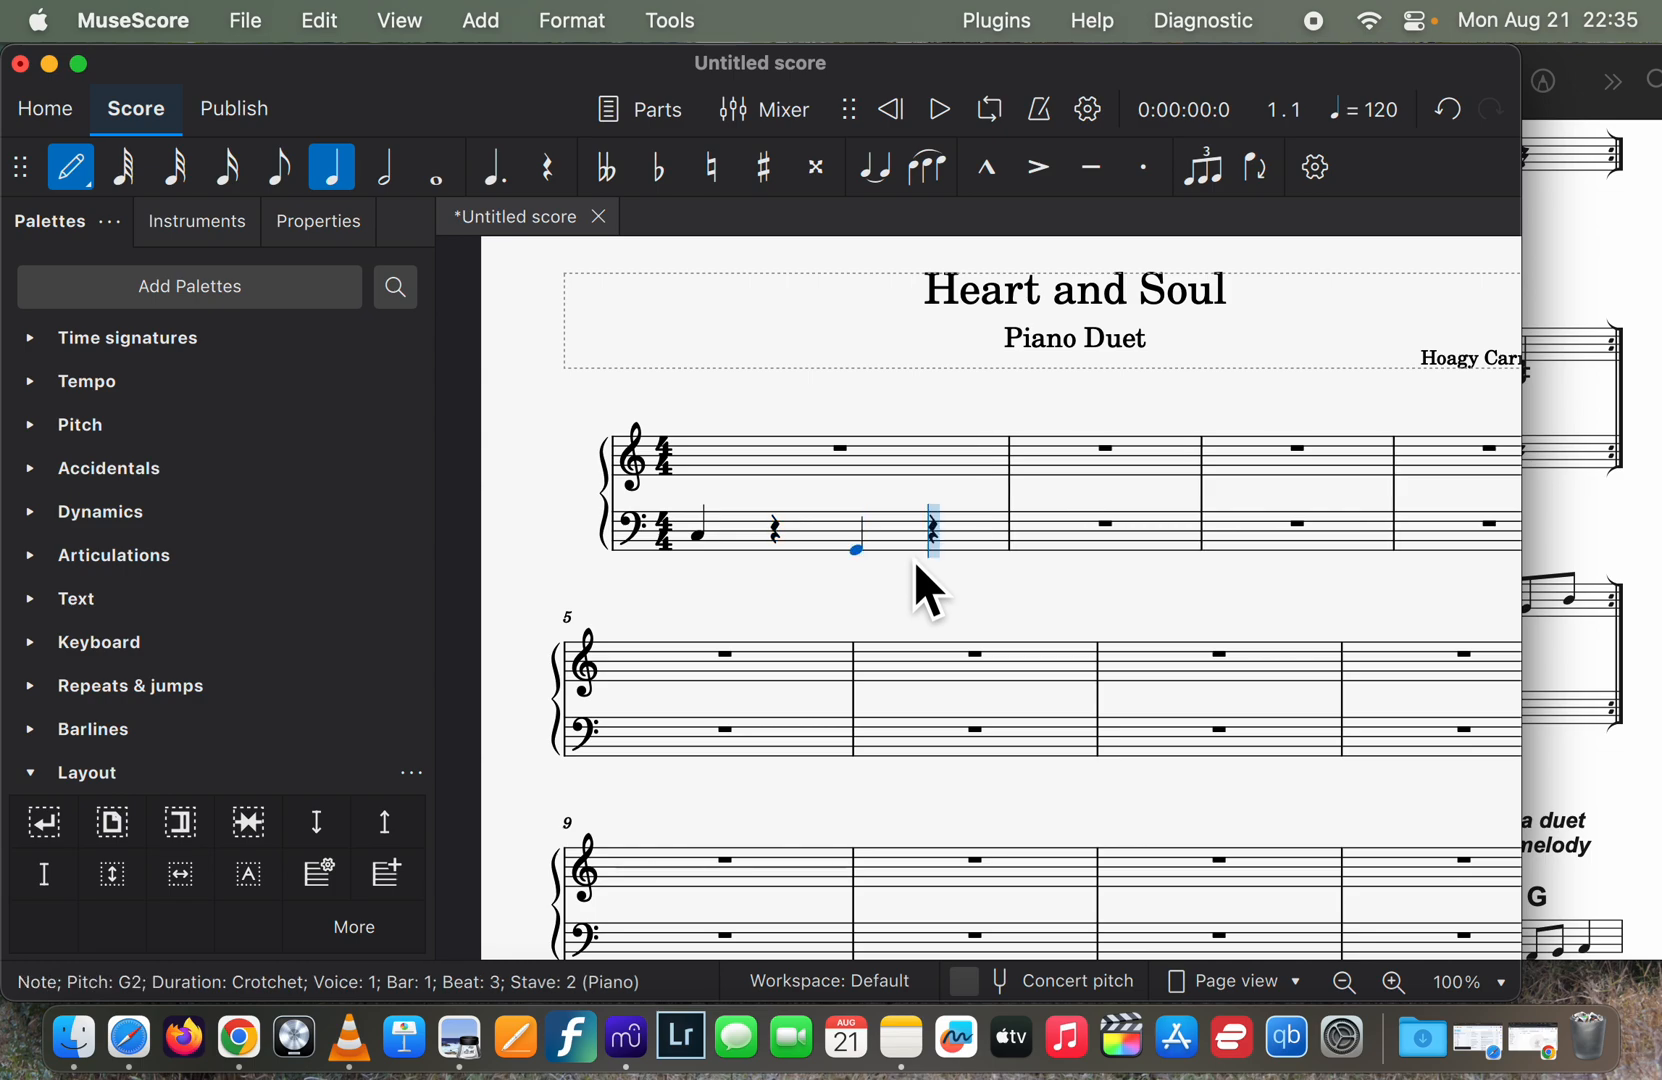
key(Up)
key(Up)
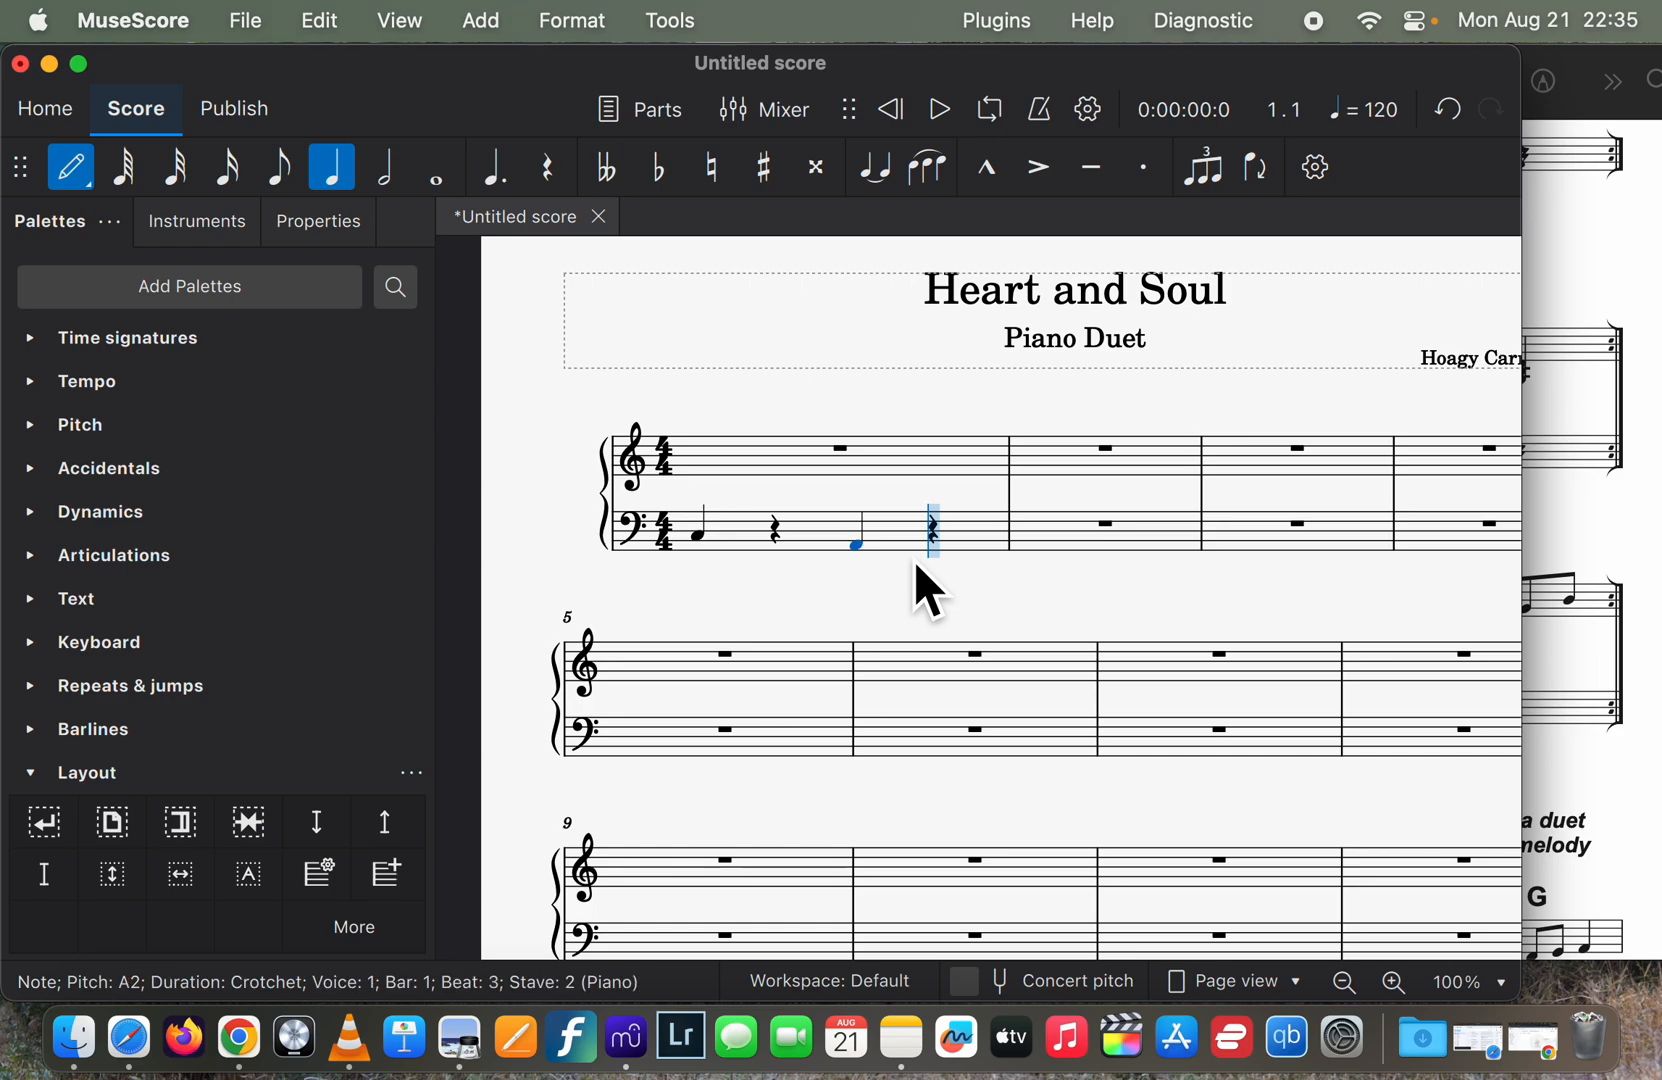
key(Up)
key(Up)
key(Up)
key(Down)
key(Down)
key(Down)
Check the bass line in Preview, return to MuseScore and enter crotchets F2 on beat 1 and G2 on beat 3 of bass bar 2.
click(1614, 549)
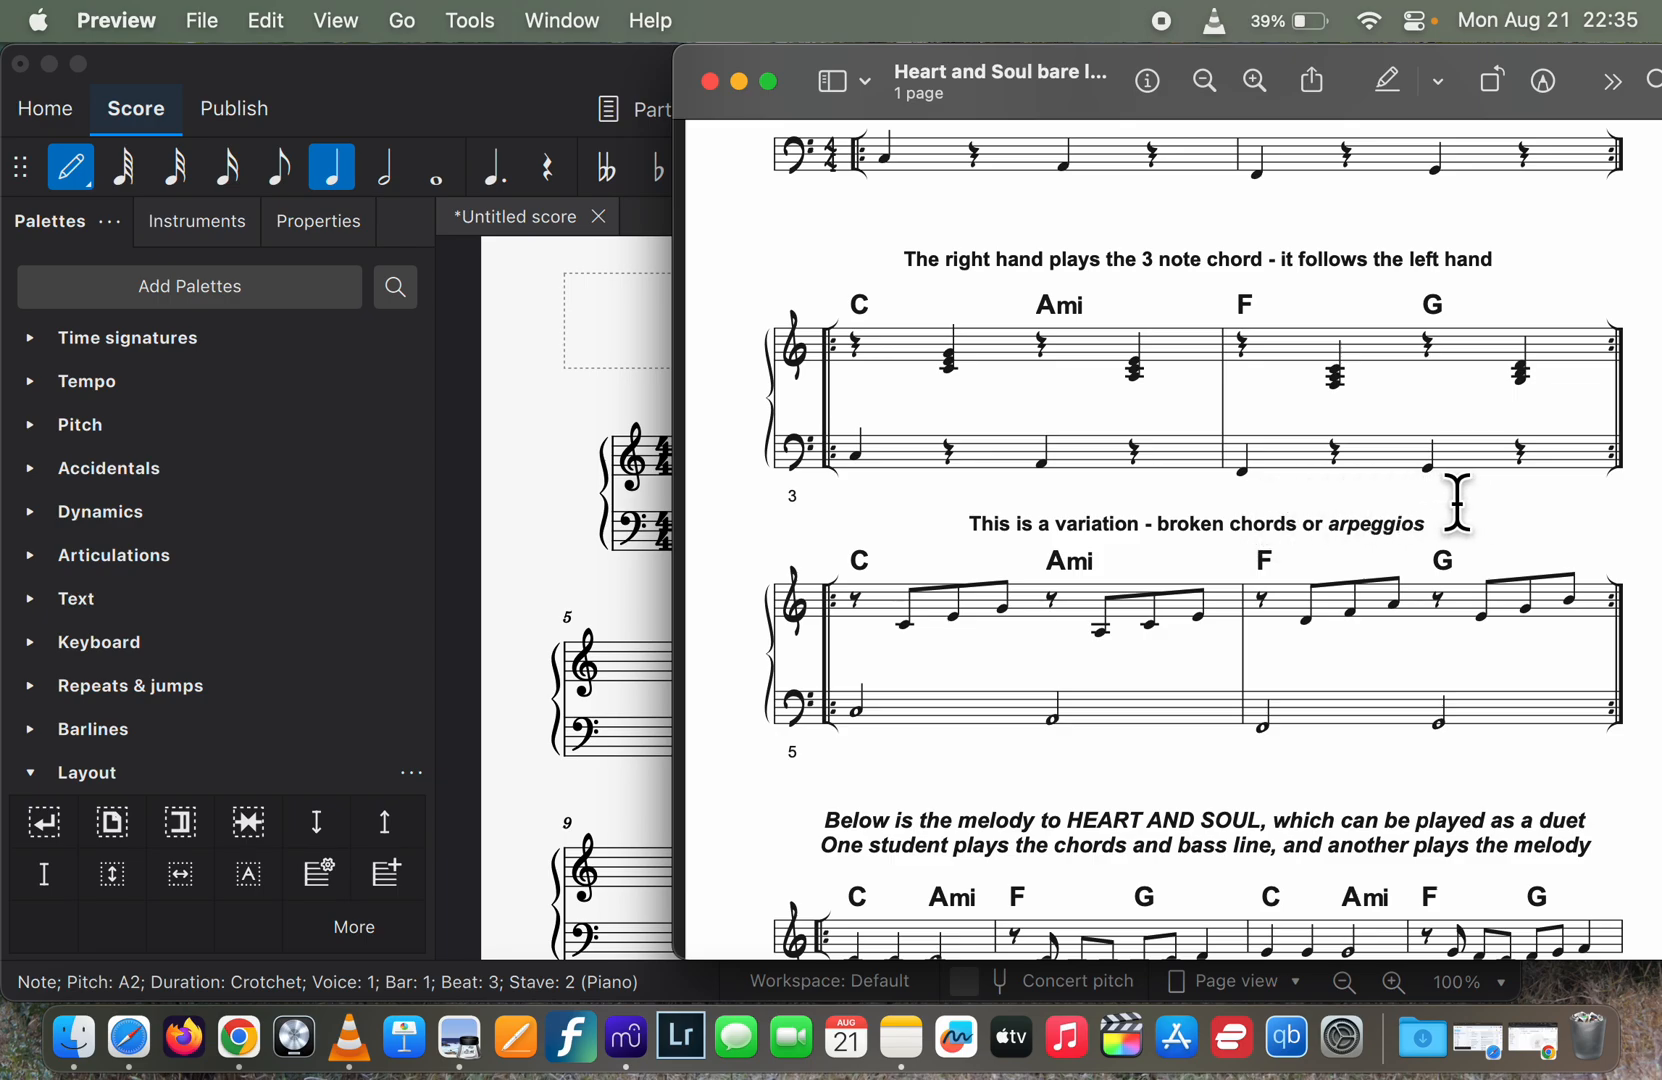
click(586, 577)
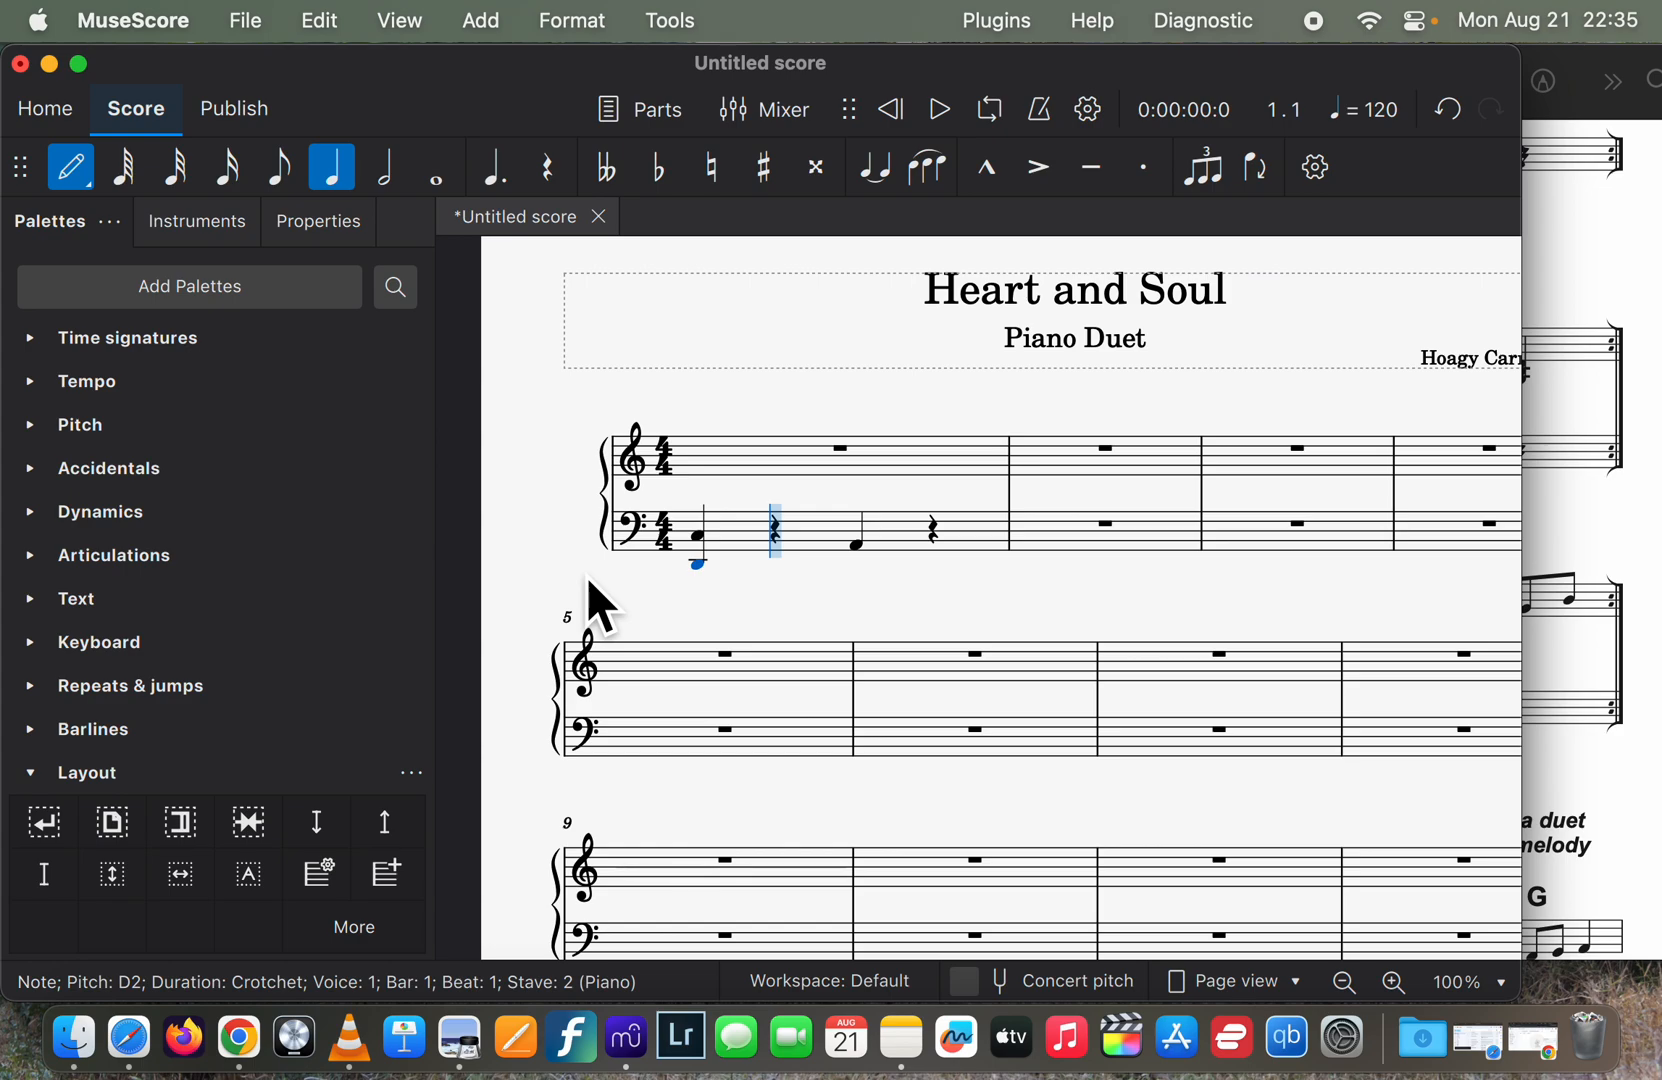
key(super+z)
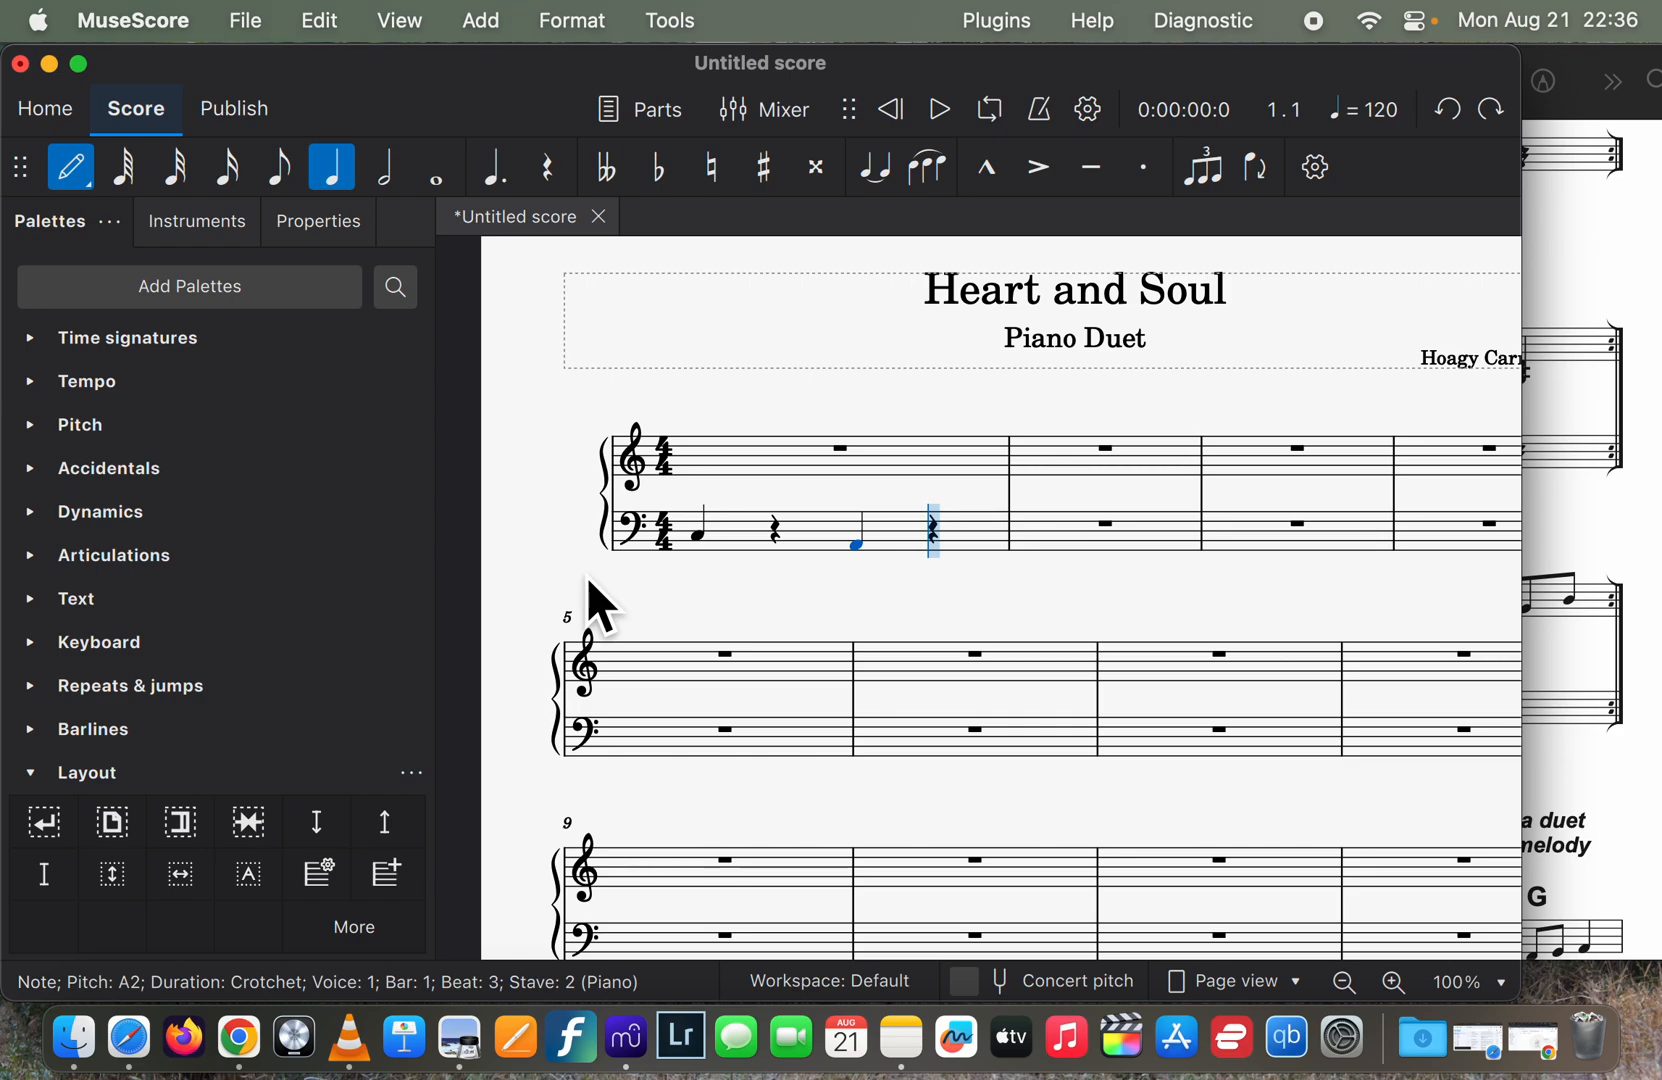
click(1054, 566)
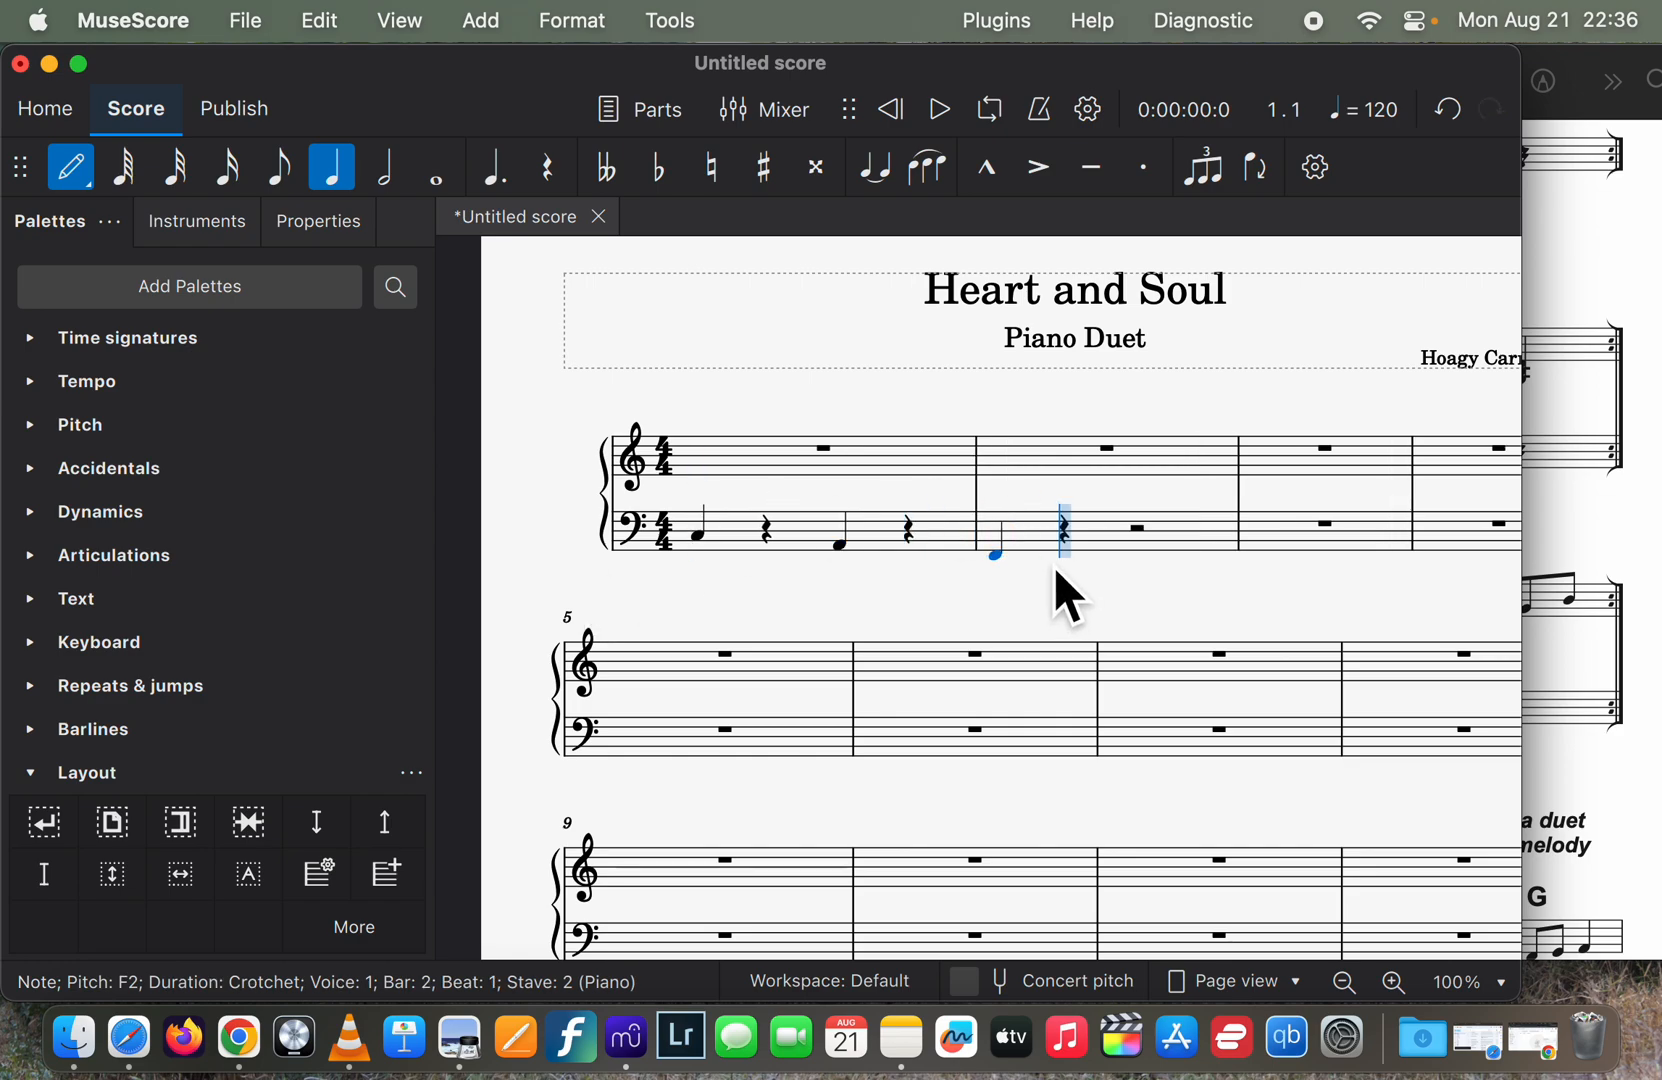
click(1130, 560)
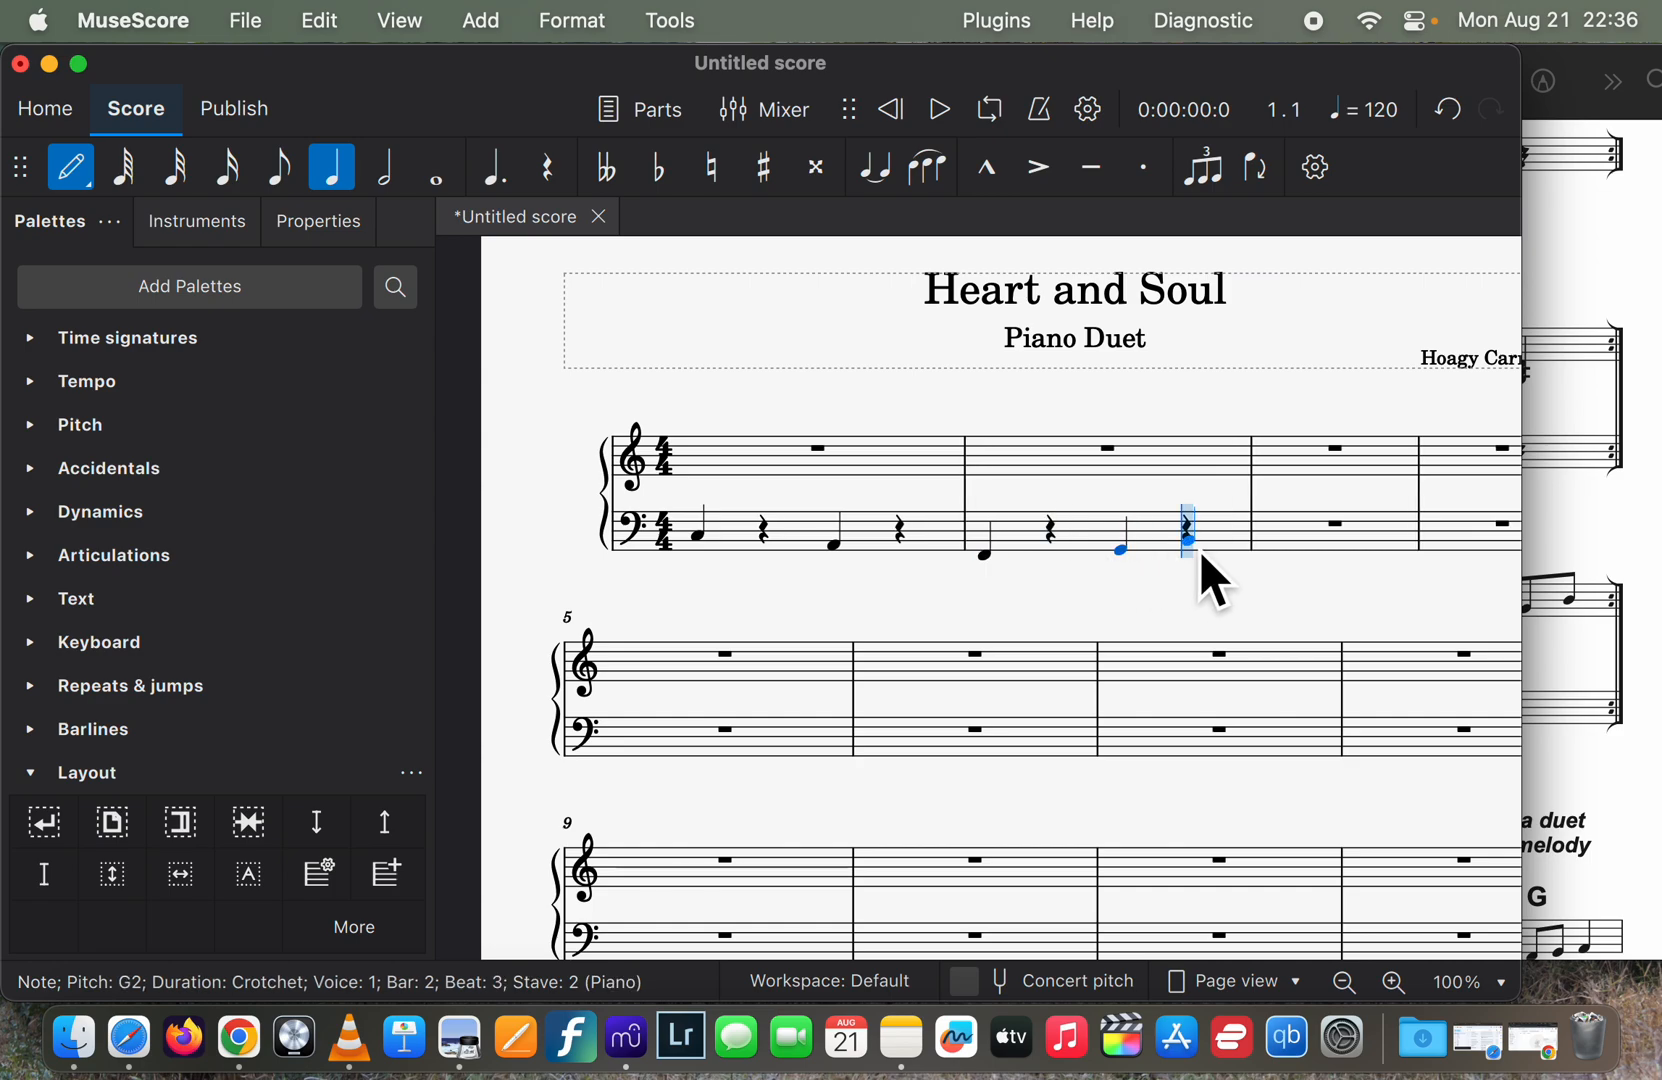
click(78, 167)
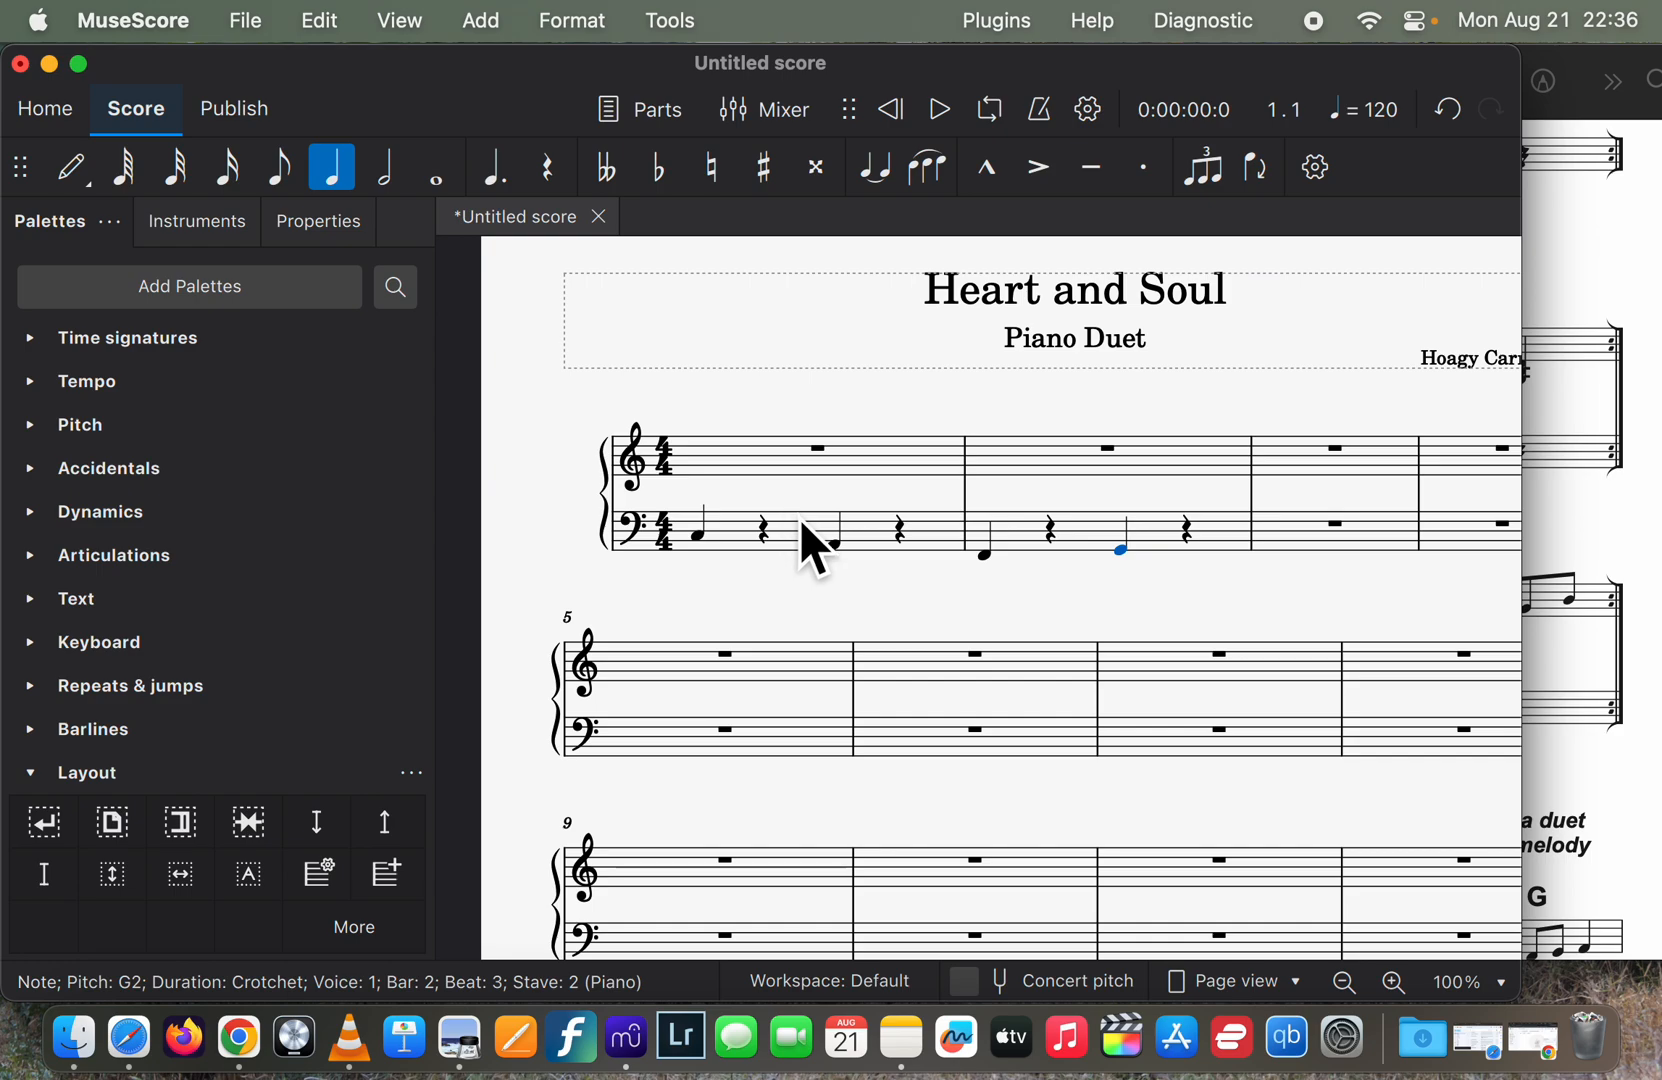
click(706, 540)
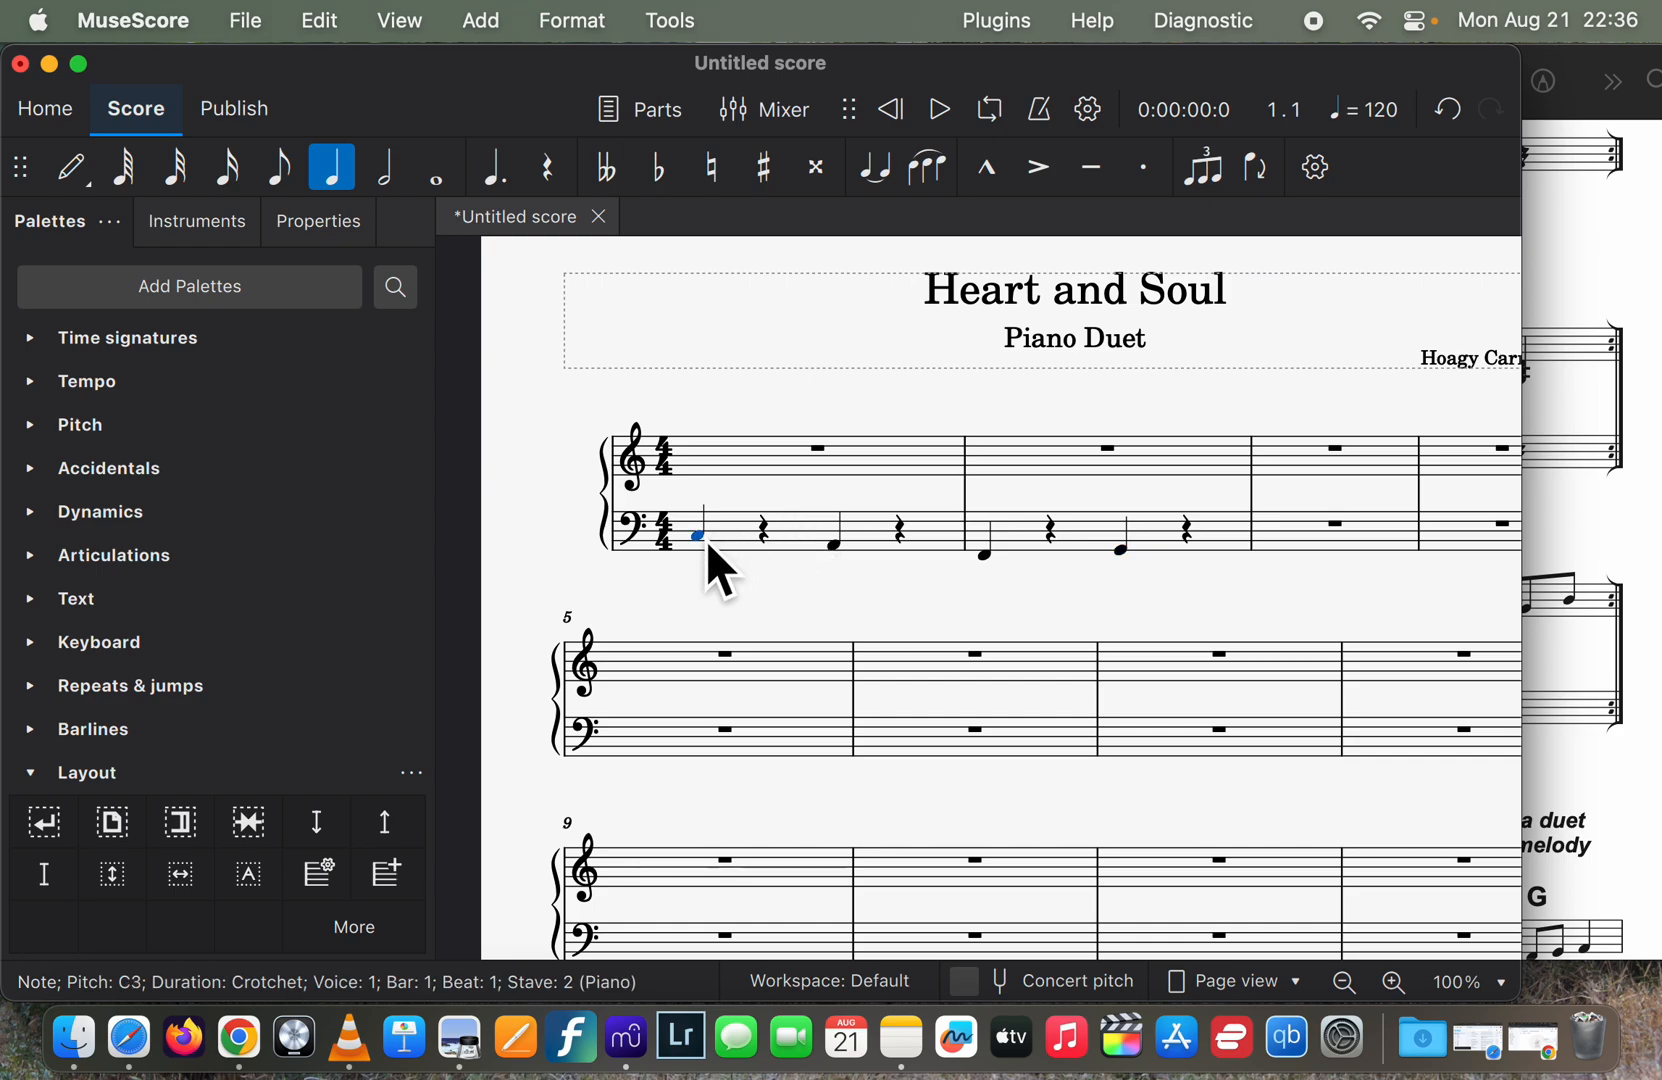
key(Up)
key(Up)
key(Down)
key(Down)
click(560, 184)
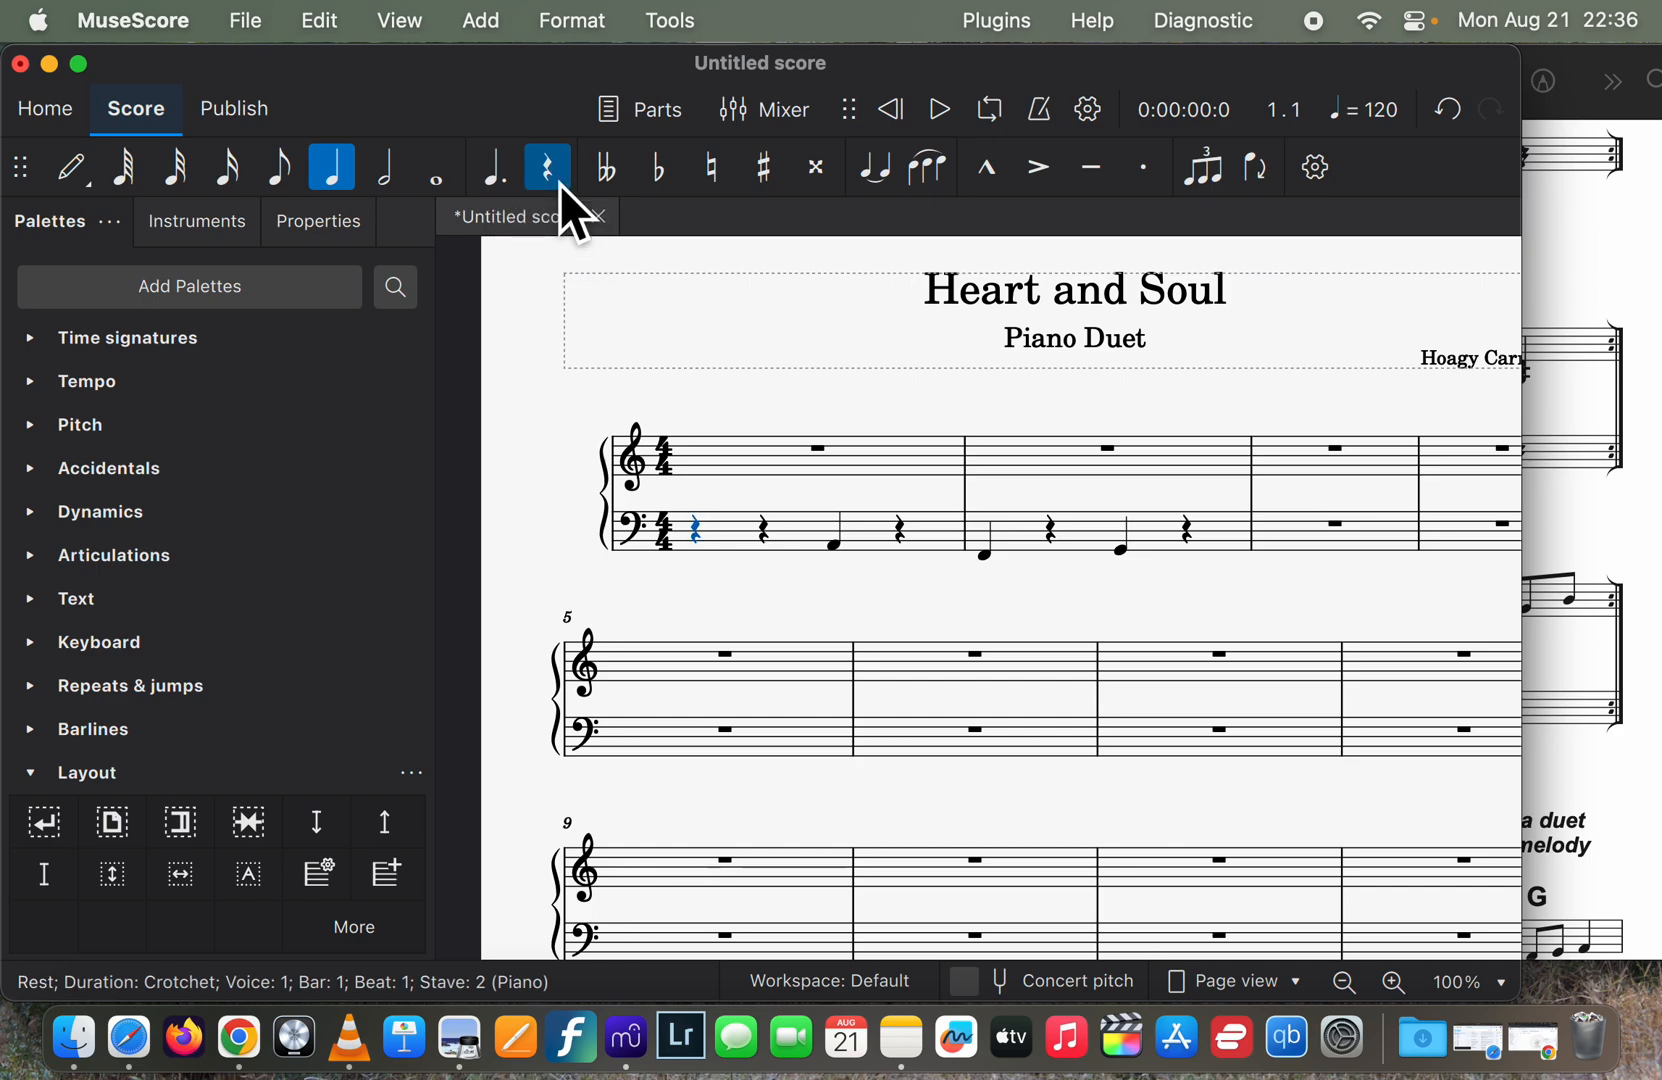
key(super+z)
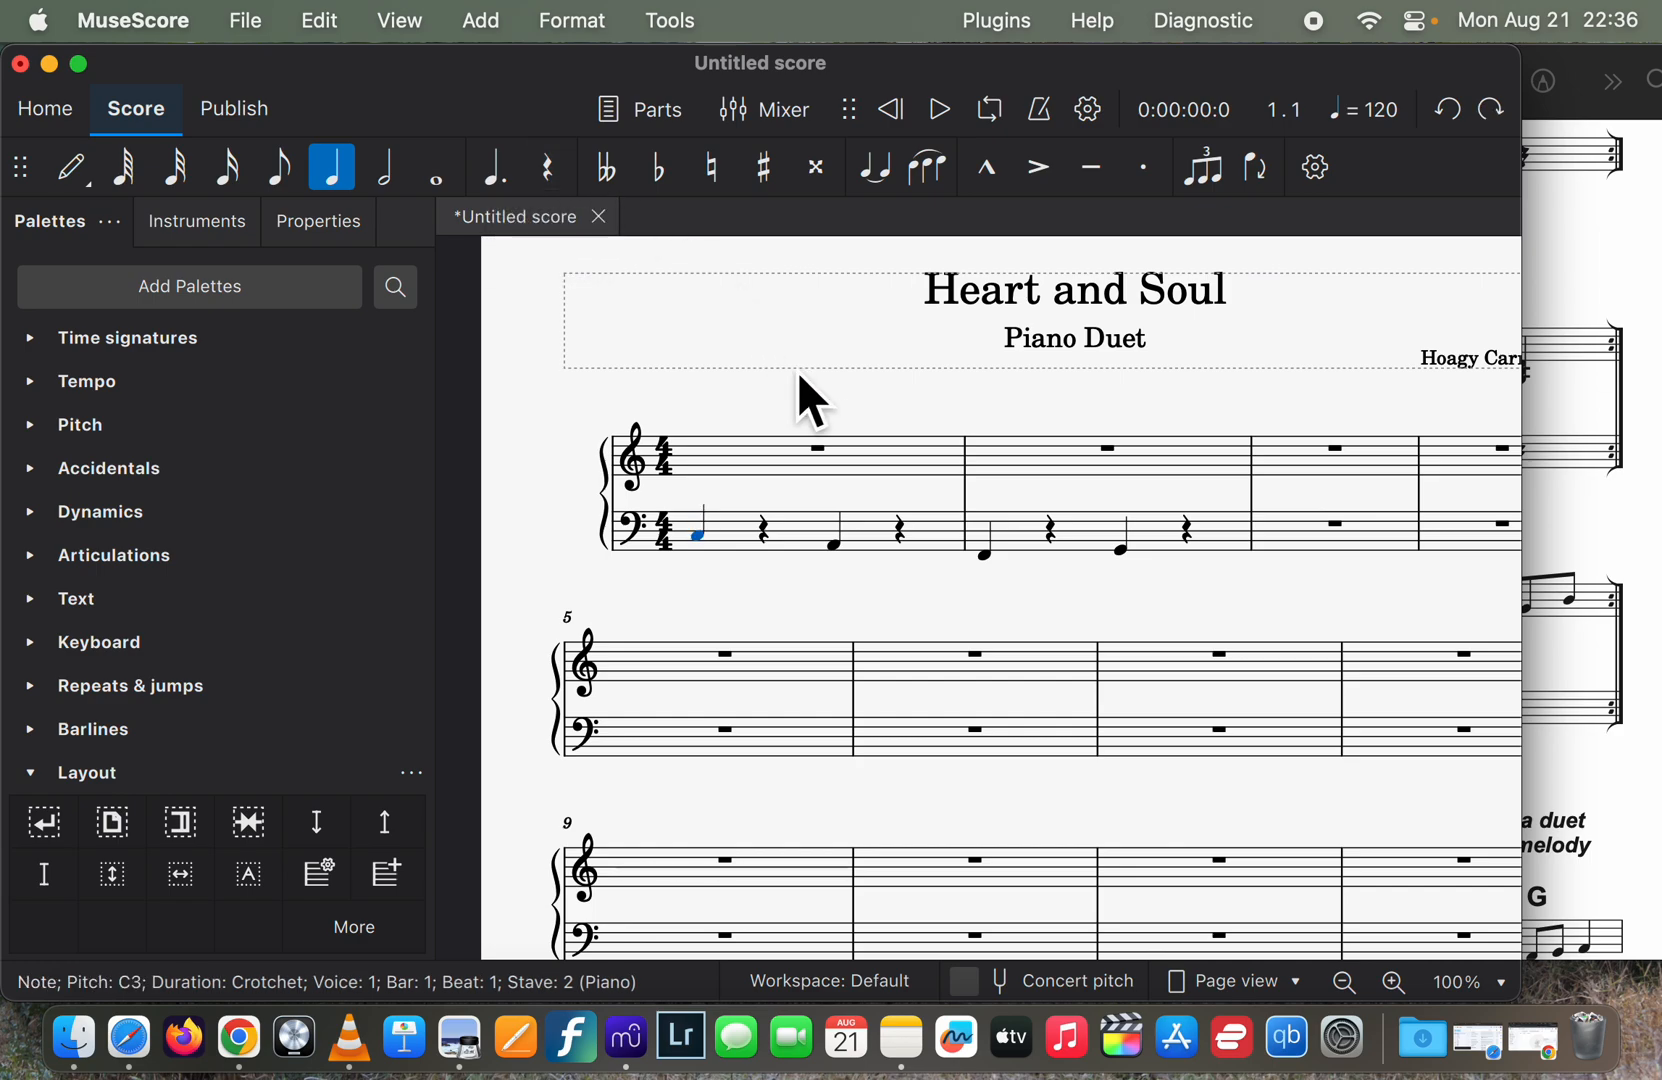
Copy bars 1–2 of the bass stave and paste them starting at bar 3.
click(798, 524)
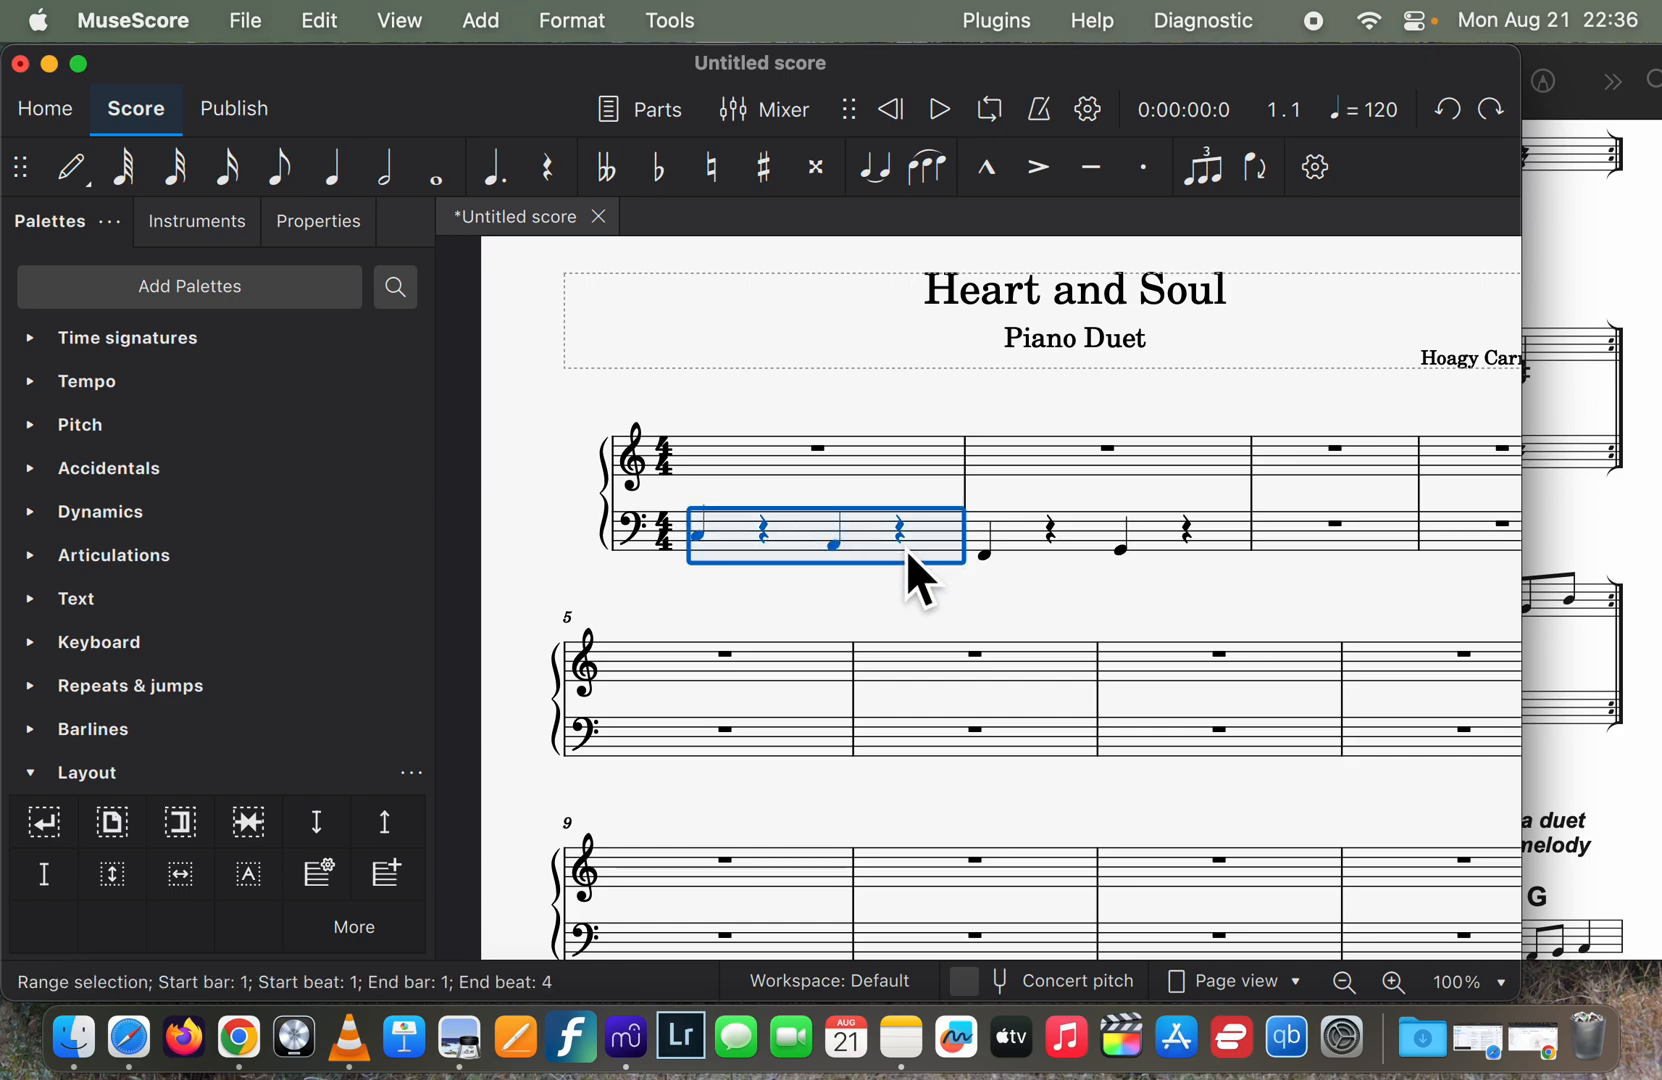
shift+click(1031, 536)
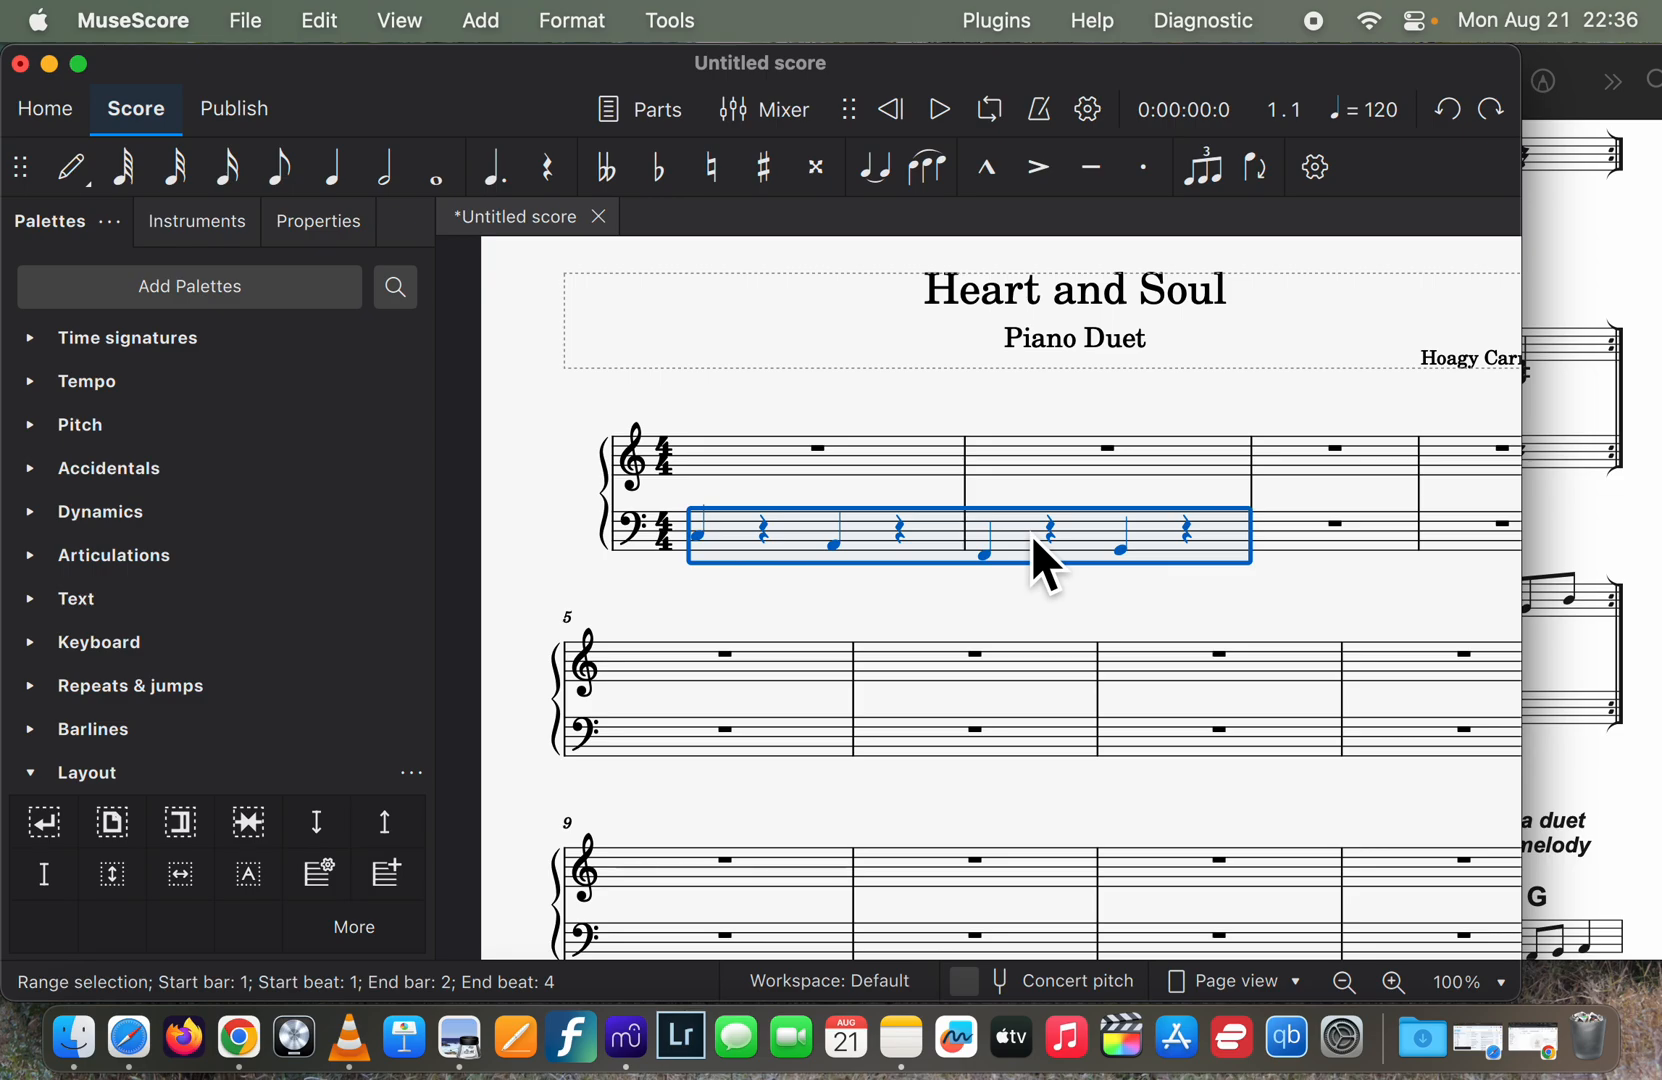
click(1293, 533)
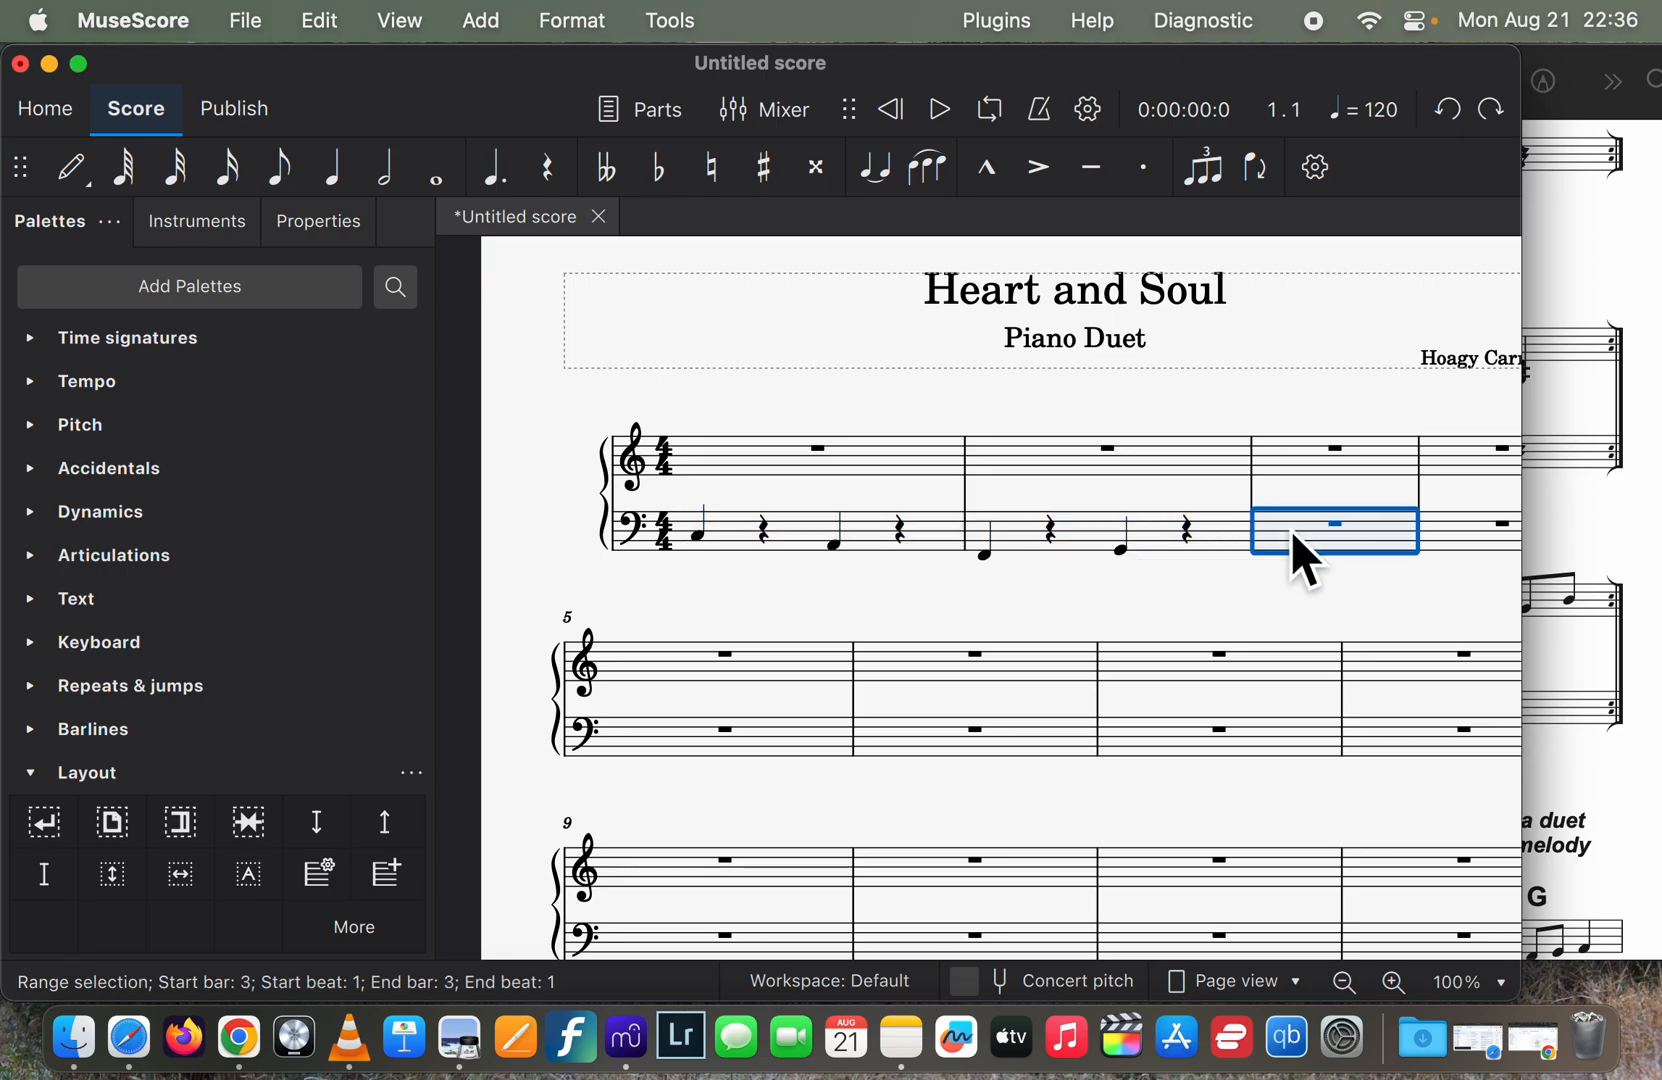
scroll(1291, 530, right, 3)
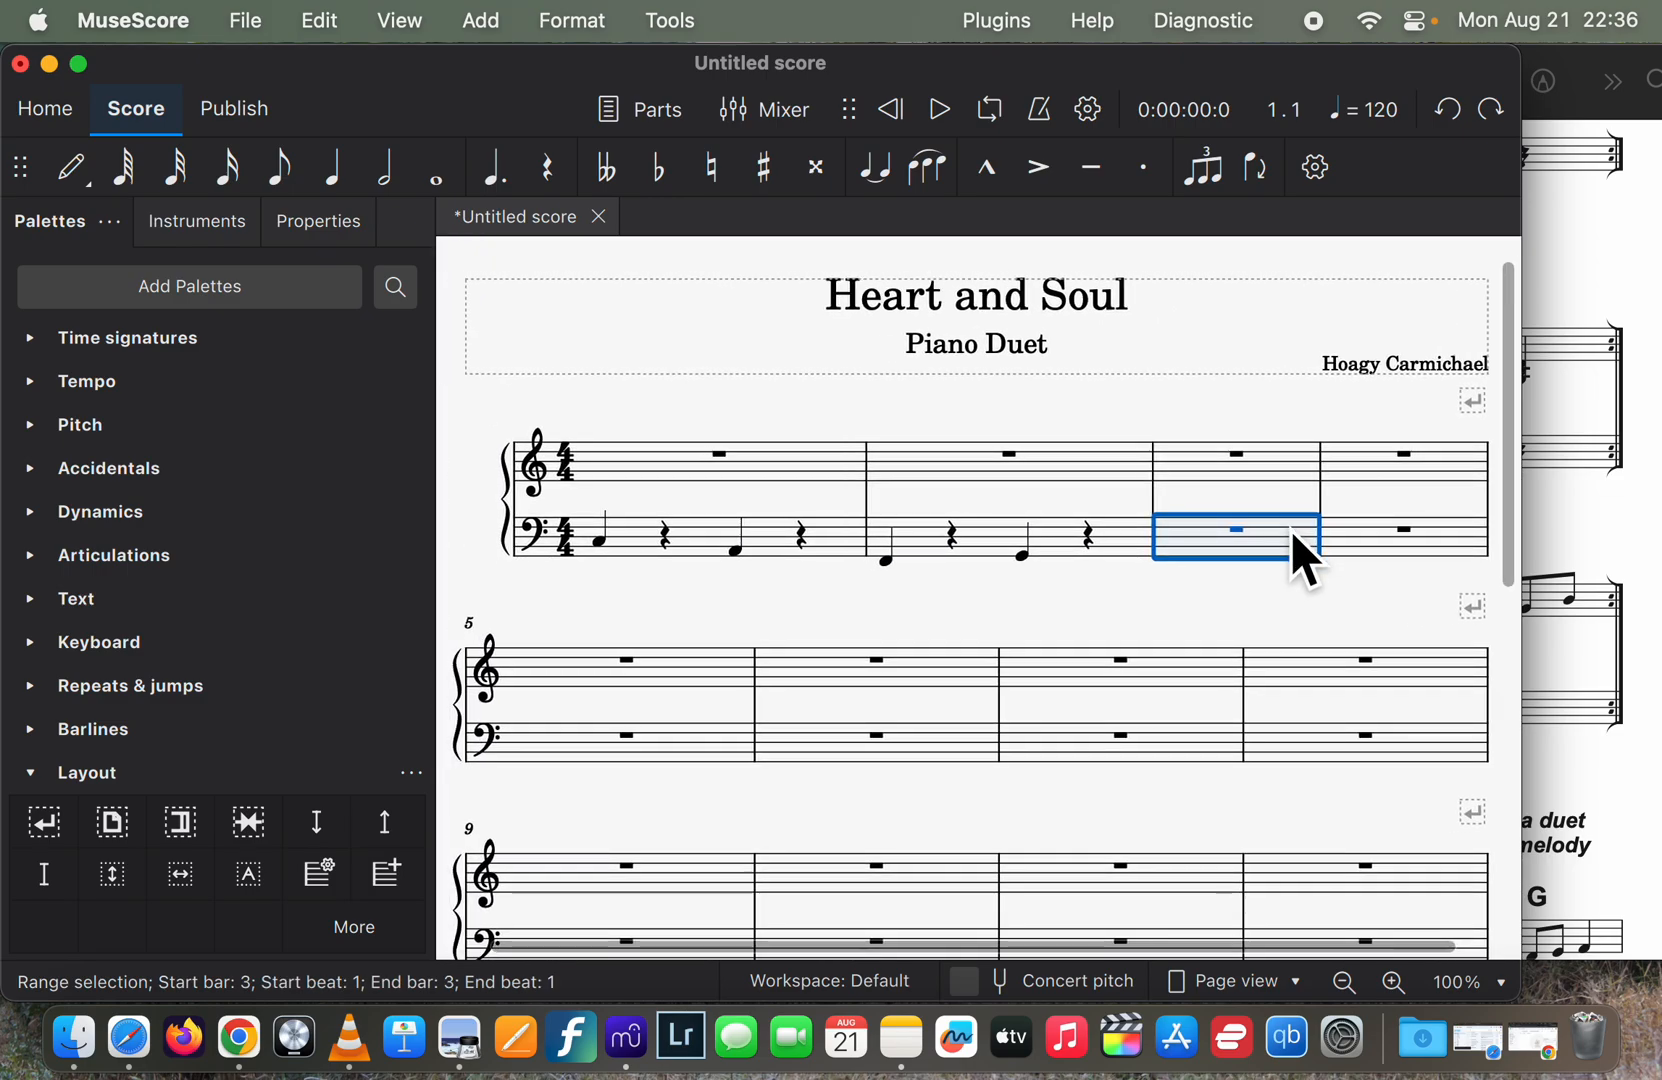
key(super+v)
Paste the copied two-bar bass pattern at bars 5 and 7 of the bass stave.
click(671, 754)
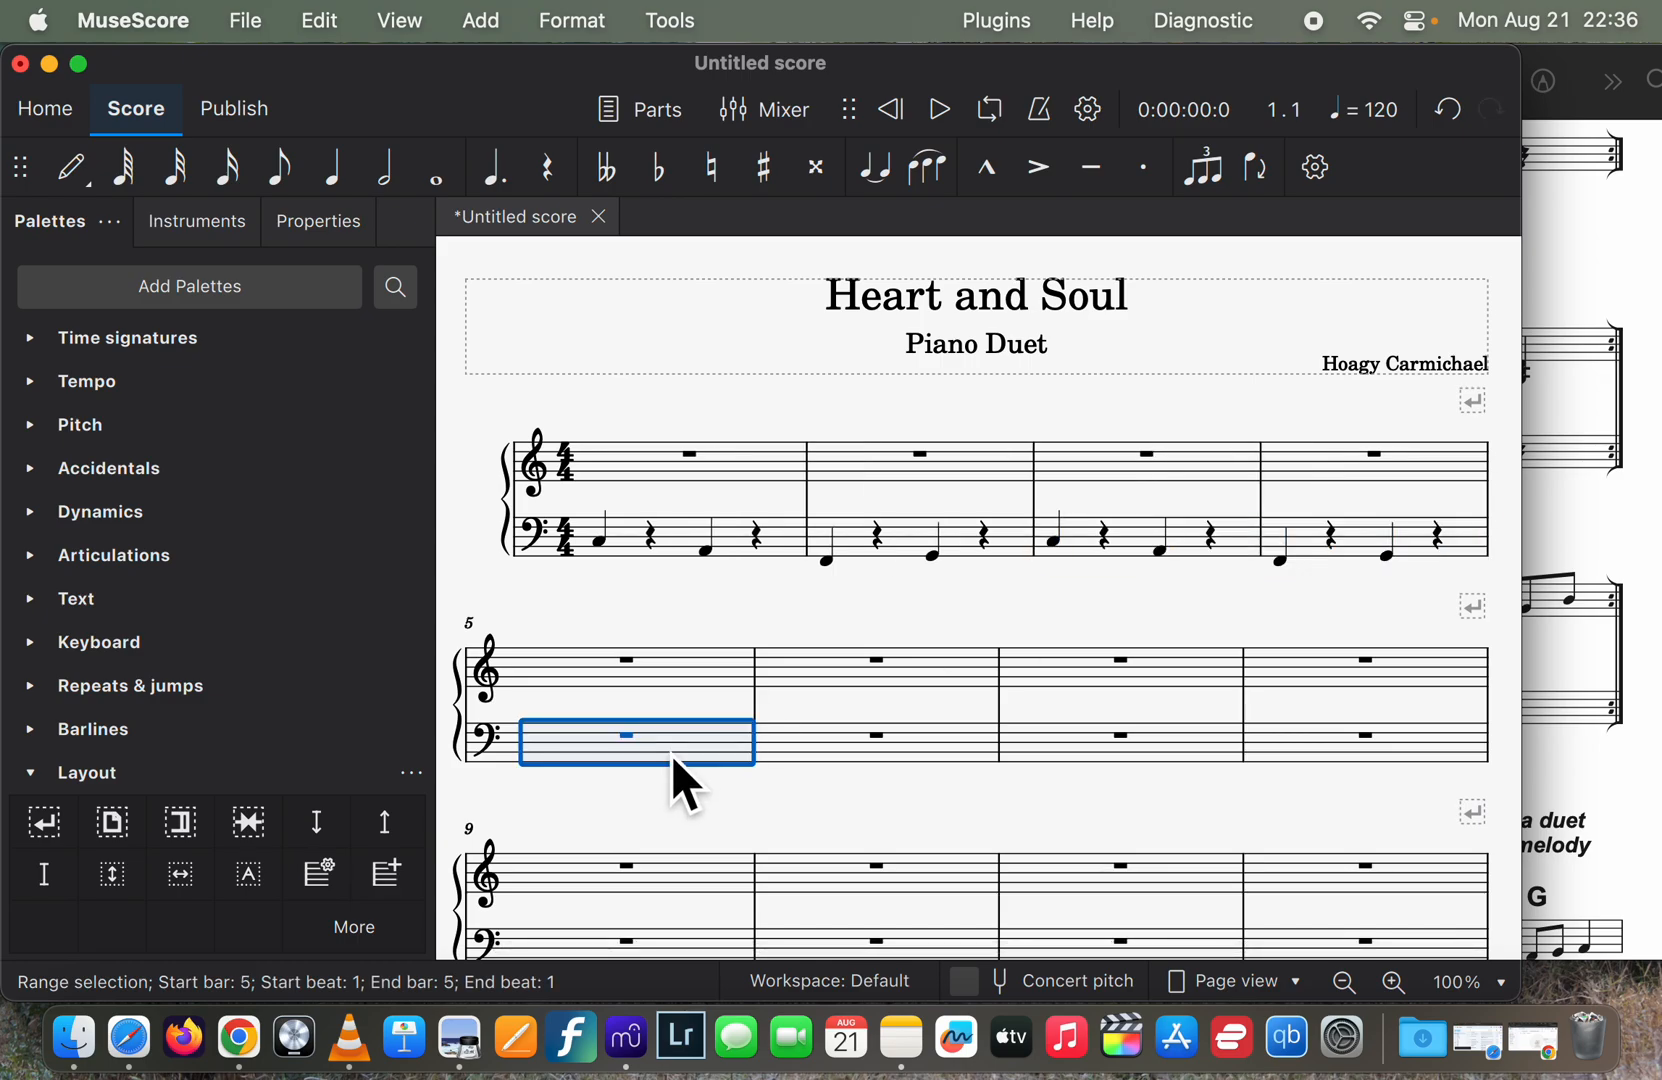
key(super+v)
click(1234, 753)
key(super+v)
Paste the two-bar bass pattern at bars 9 and 11 of the bass stave.
scroll(860, 725, down, 5)
click(649, 660)
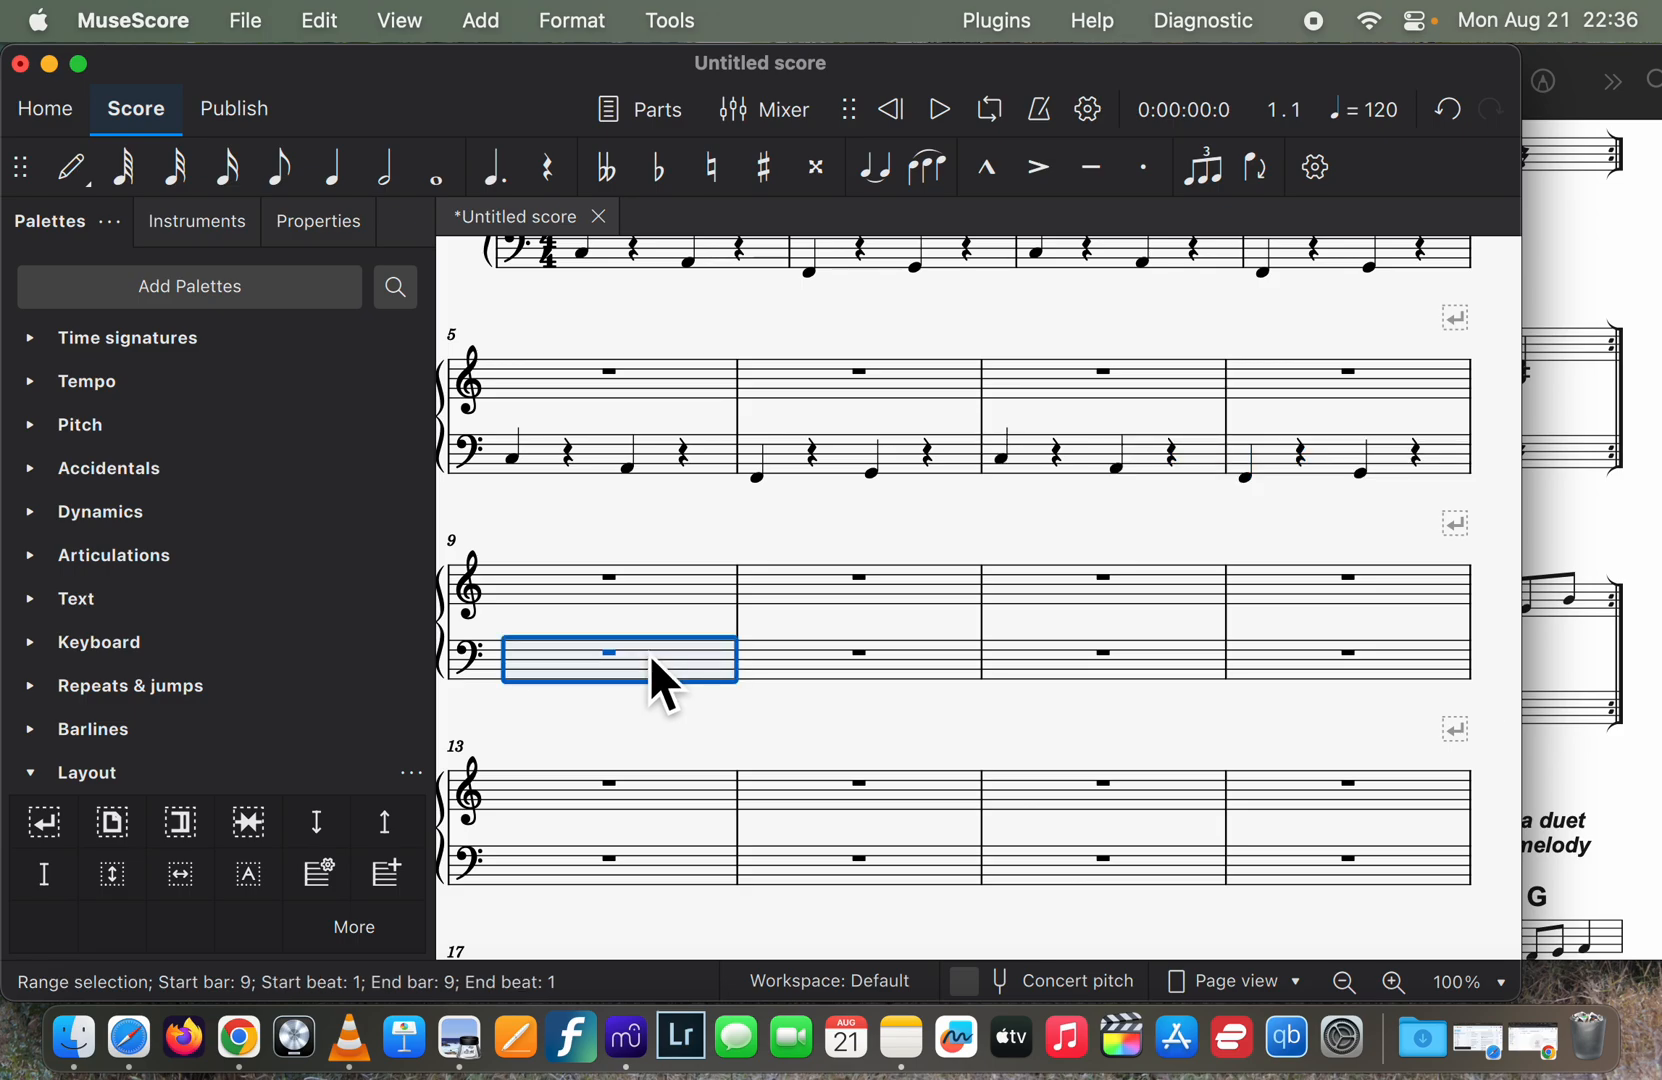
key(super+v)
click(1202, 660)
click(1180, 676)
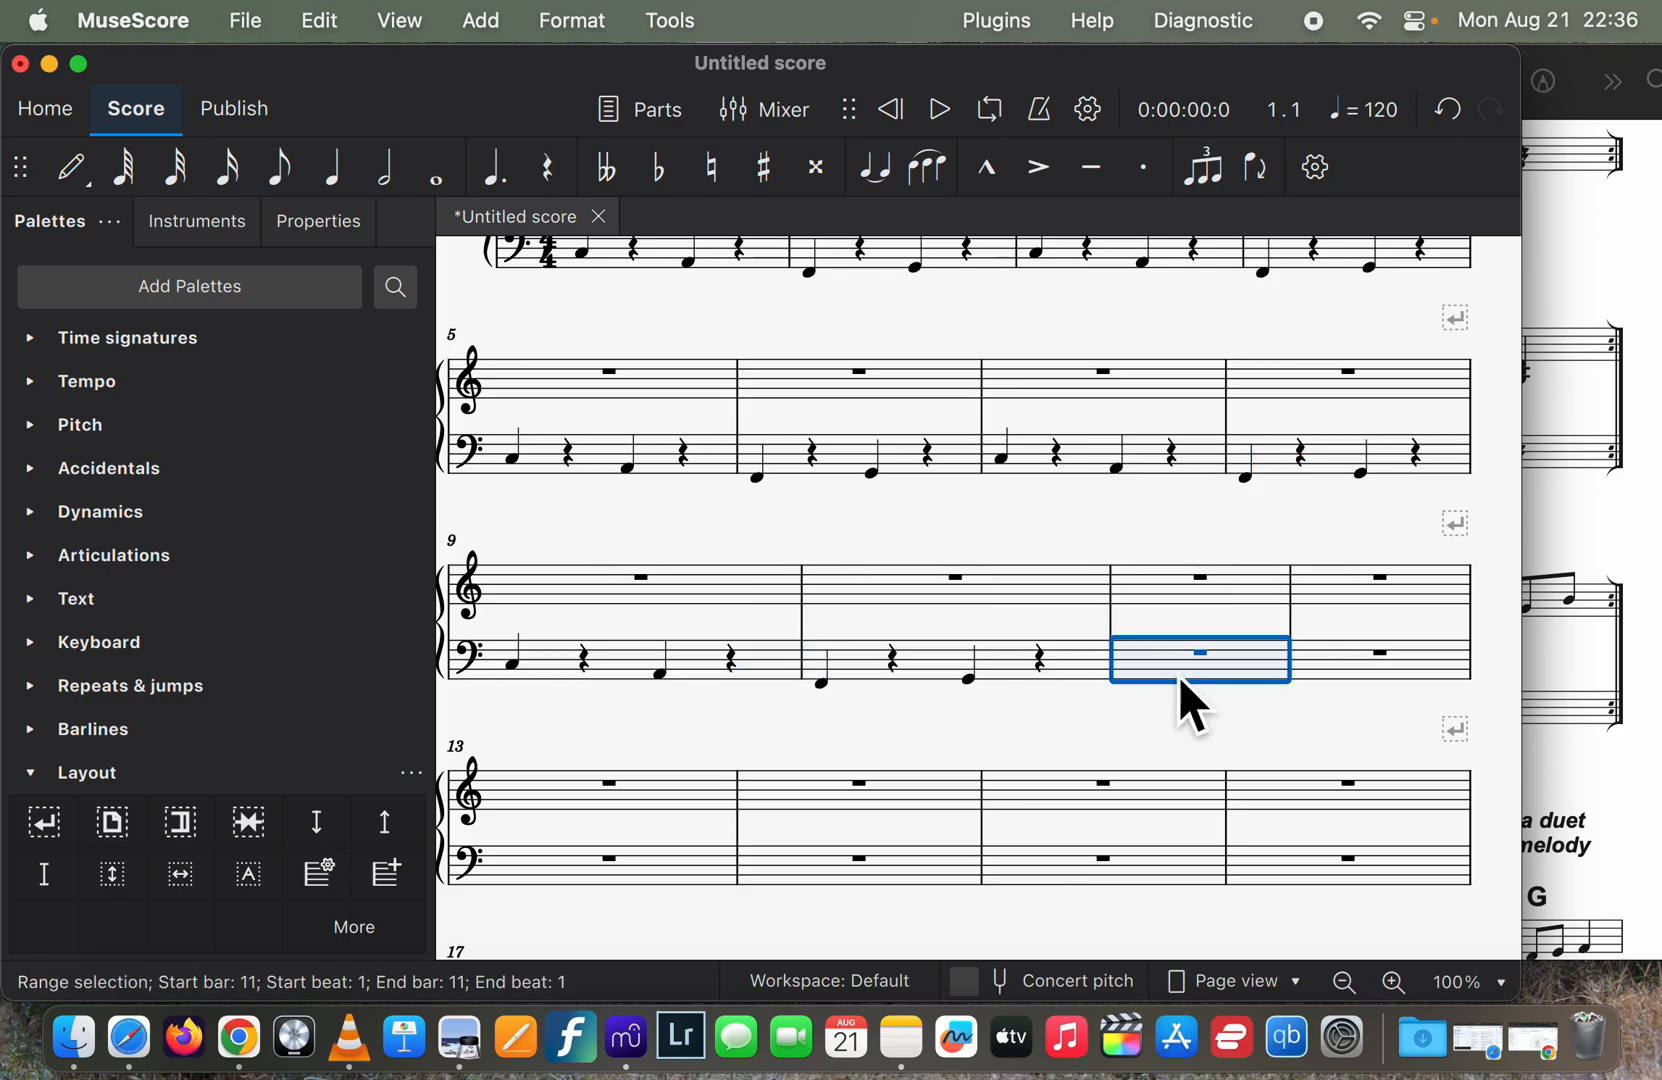
key(super+v)
scroll(1087, 704, up, 5)
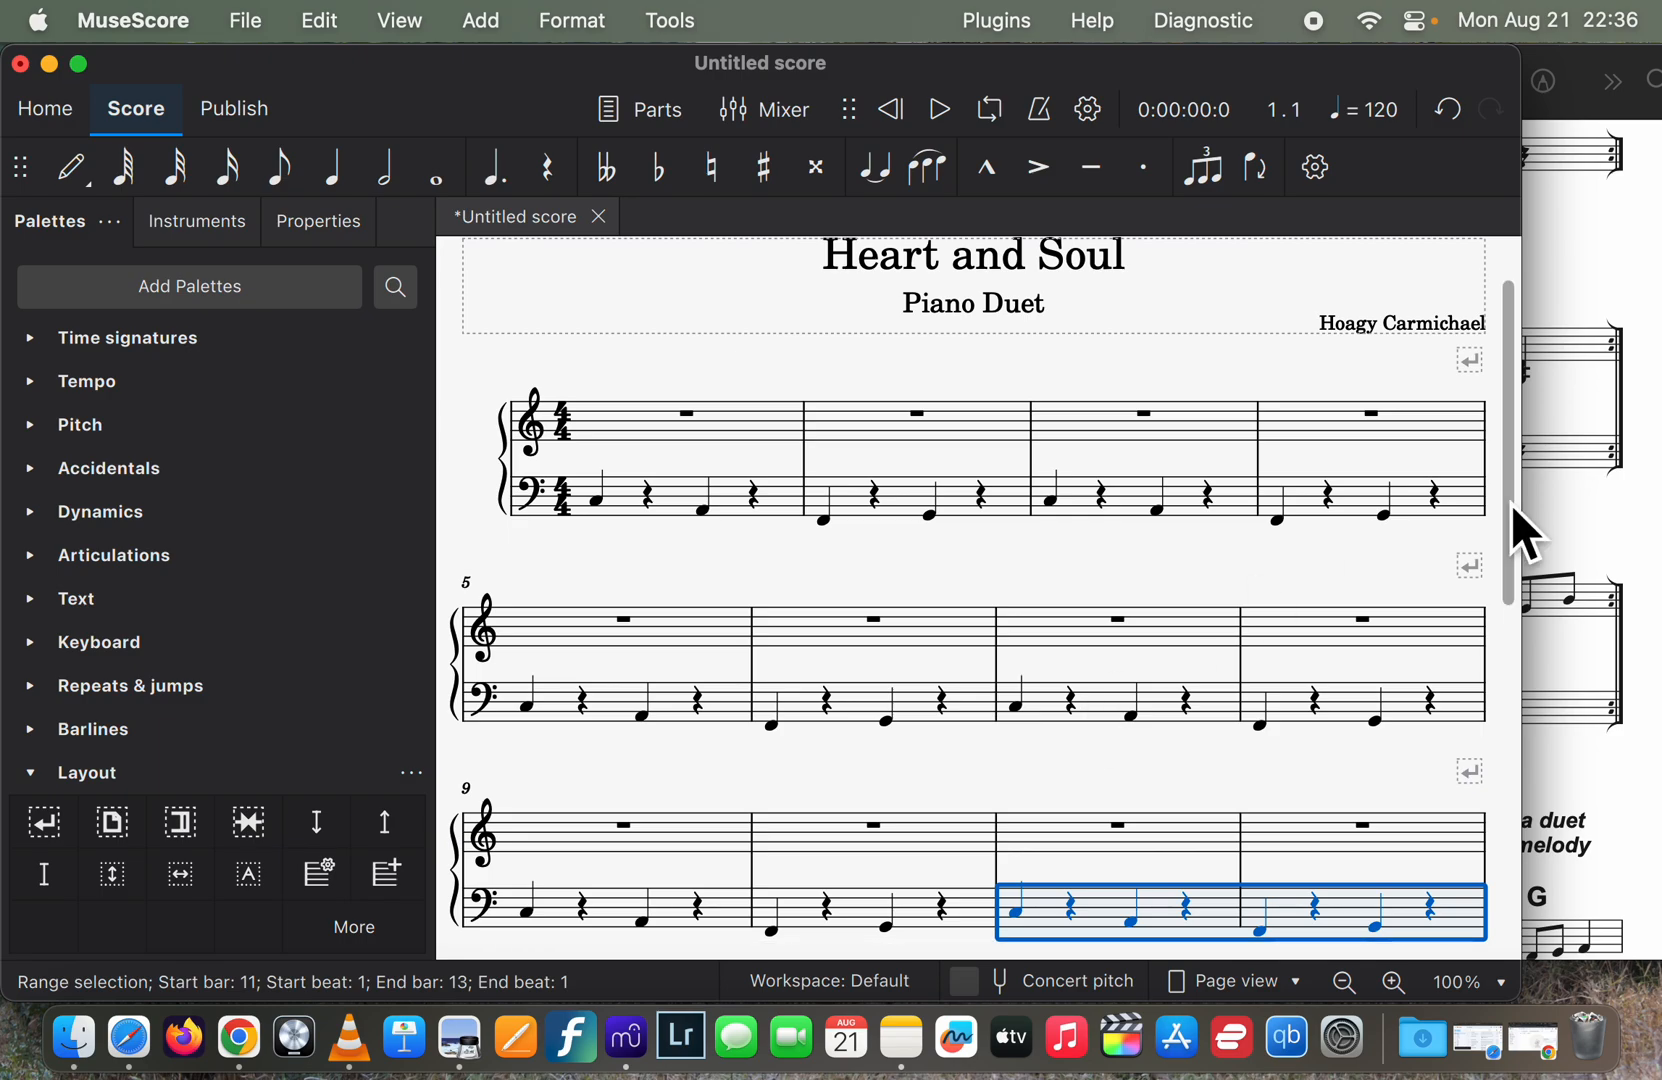
Check the right-hand chords in Preview, return to MuseScore and enter a crotchet rest on beat 1 of bar 9 in the treble stave.
click(1565, 512)
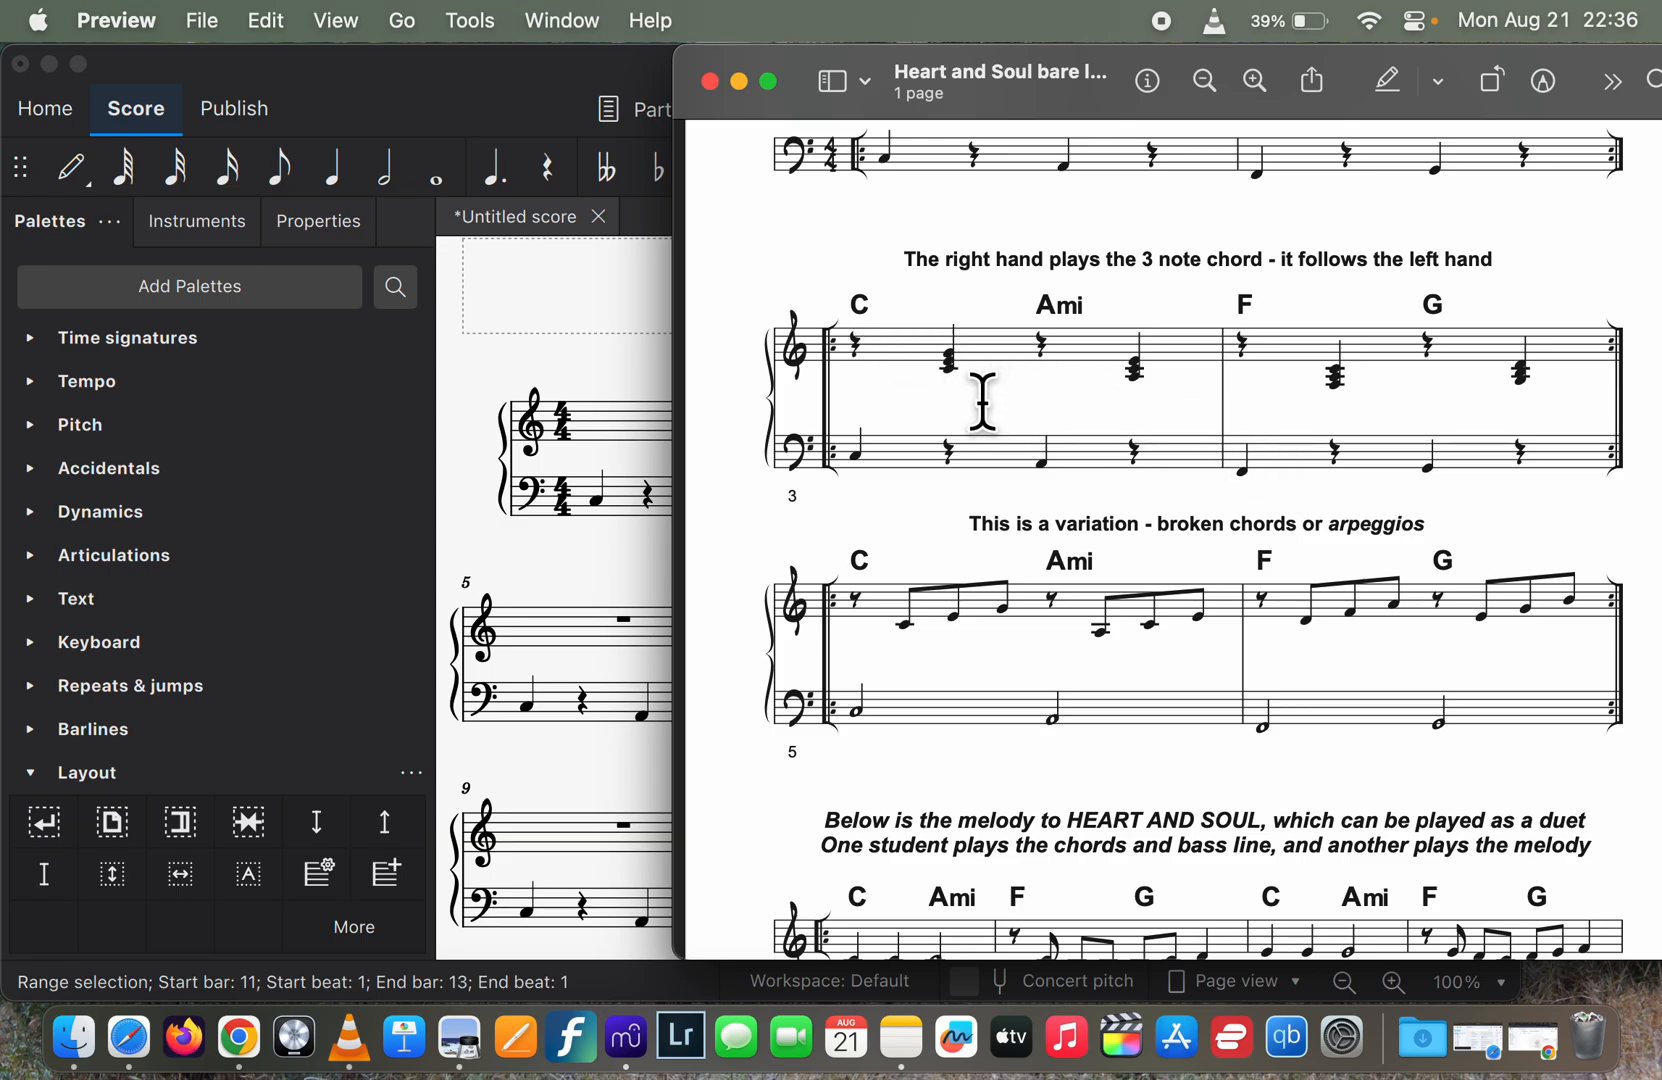
click(580, 368)
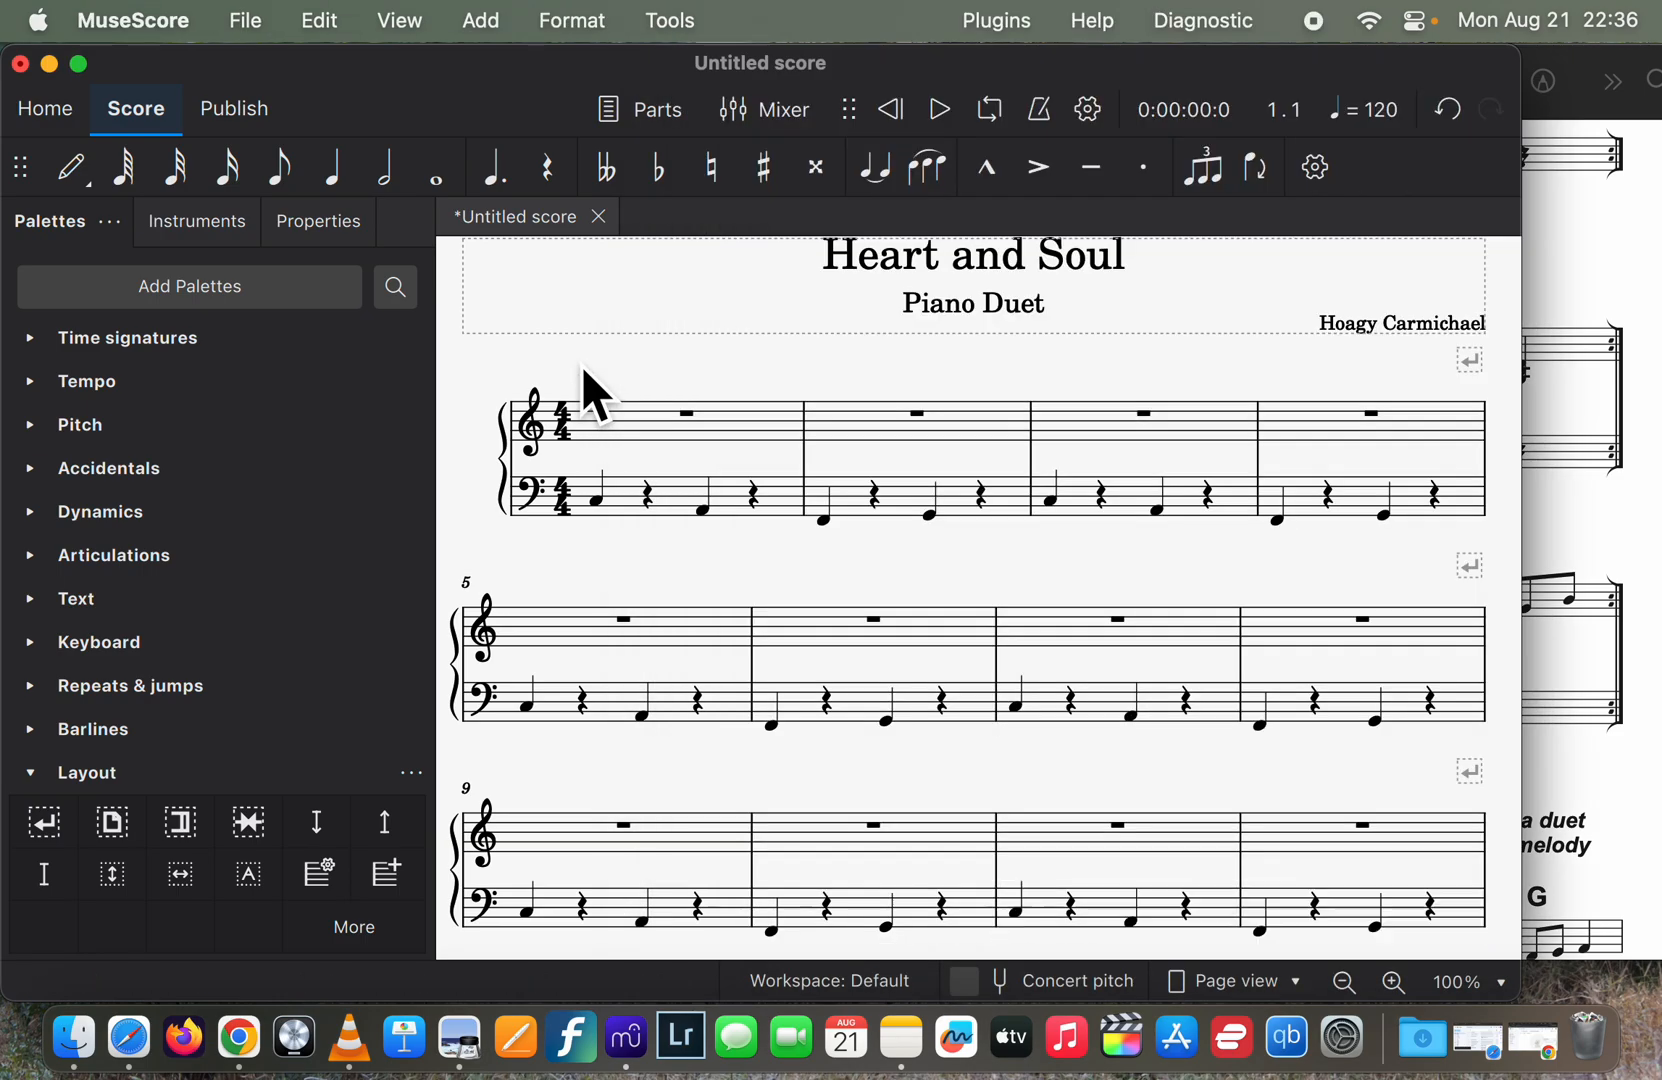
click(341, 168)
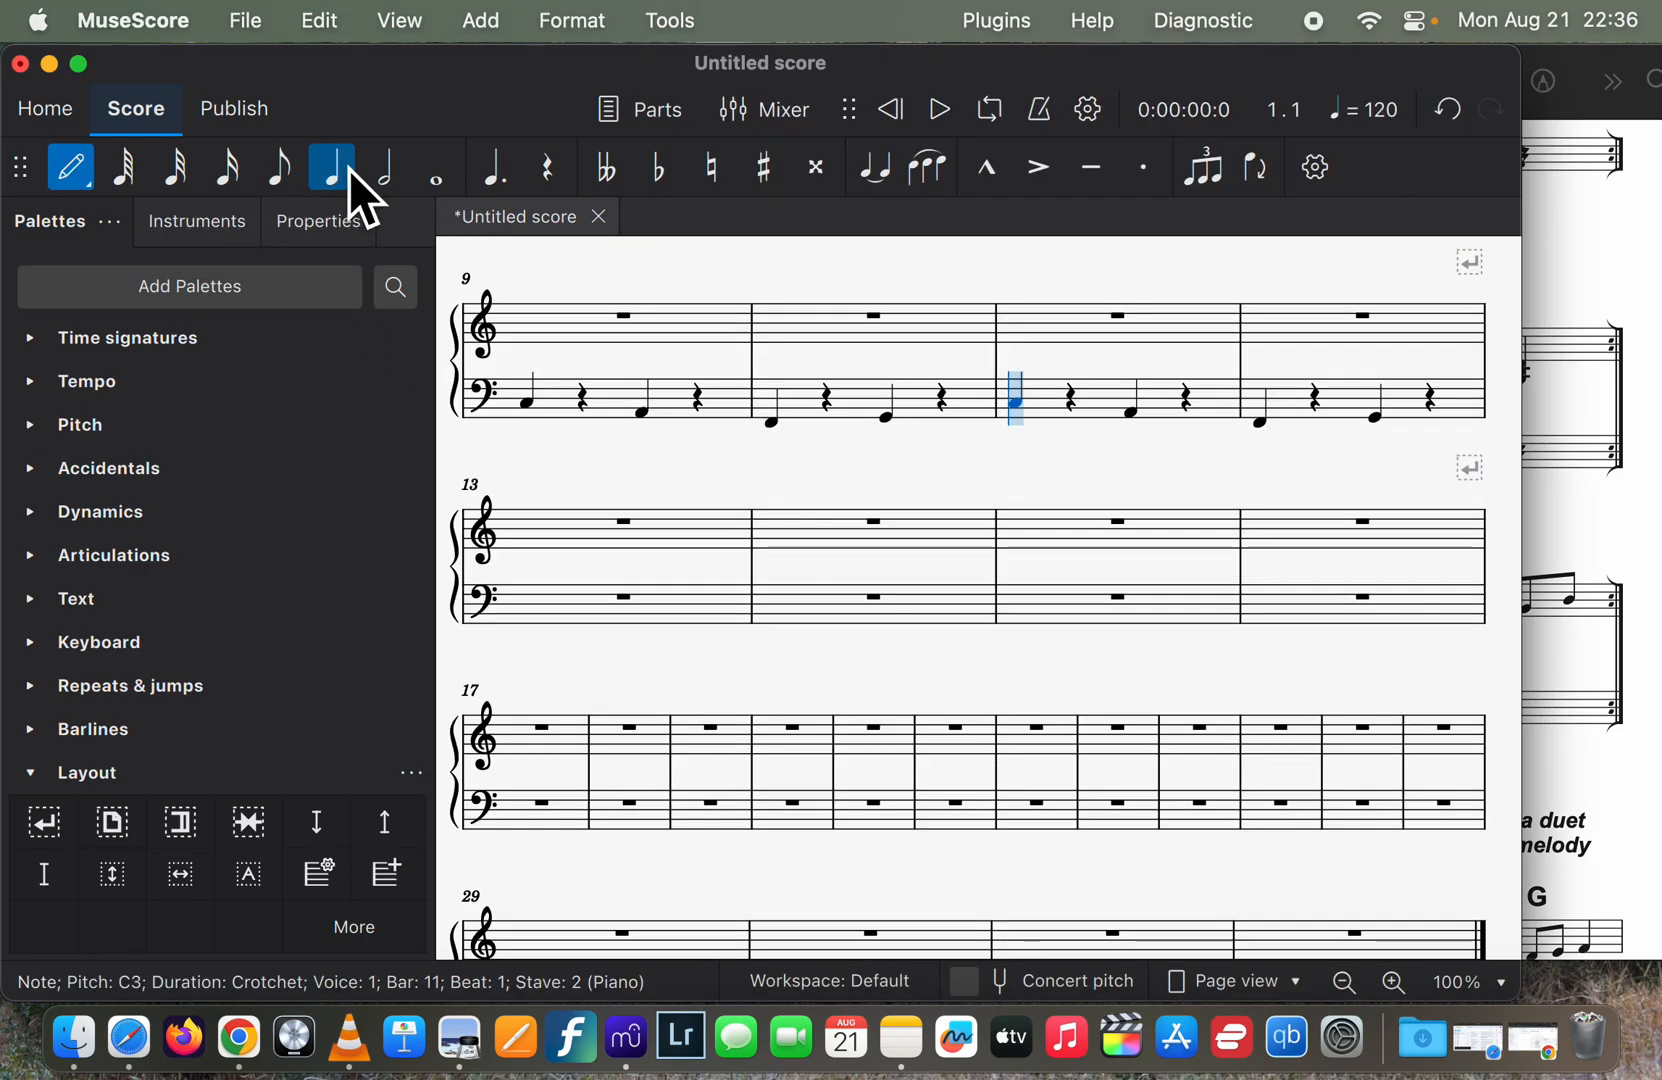
click(562, 175)
click(557, 325)
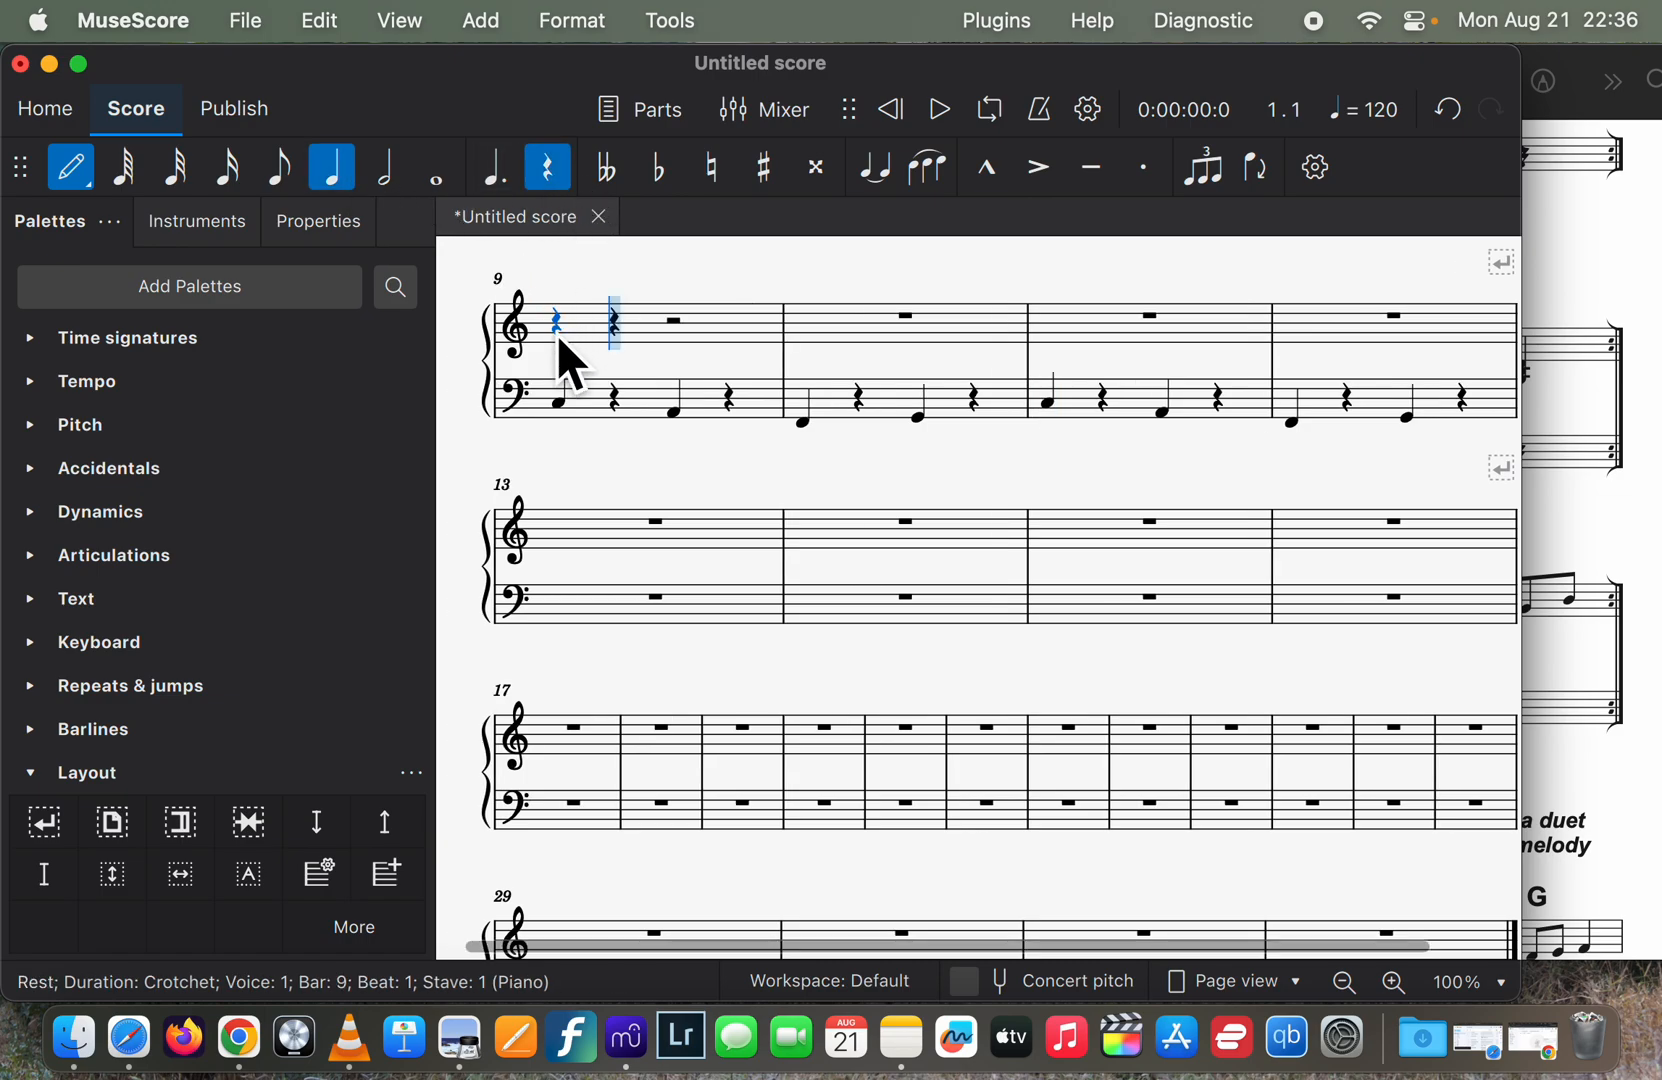
Enter a crotchet chord C4–E4–G4 on beat 2 and a crotchet rest on beat 3 of bar 9 in the treble stave.
click(550, 169)
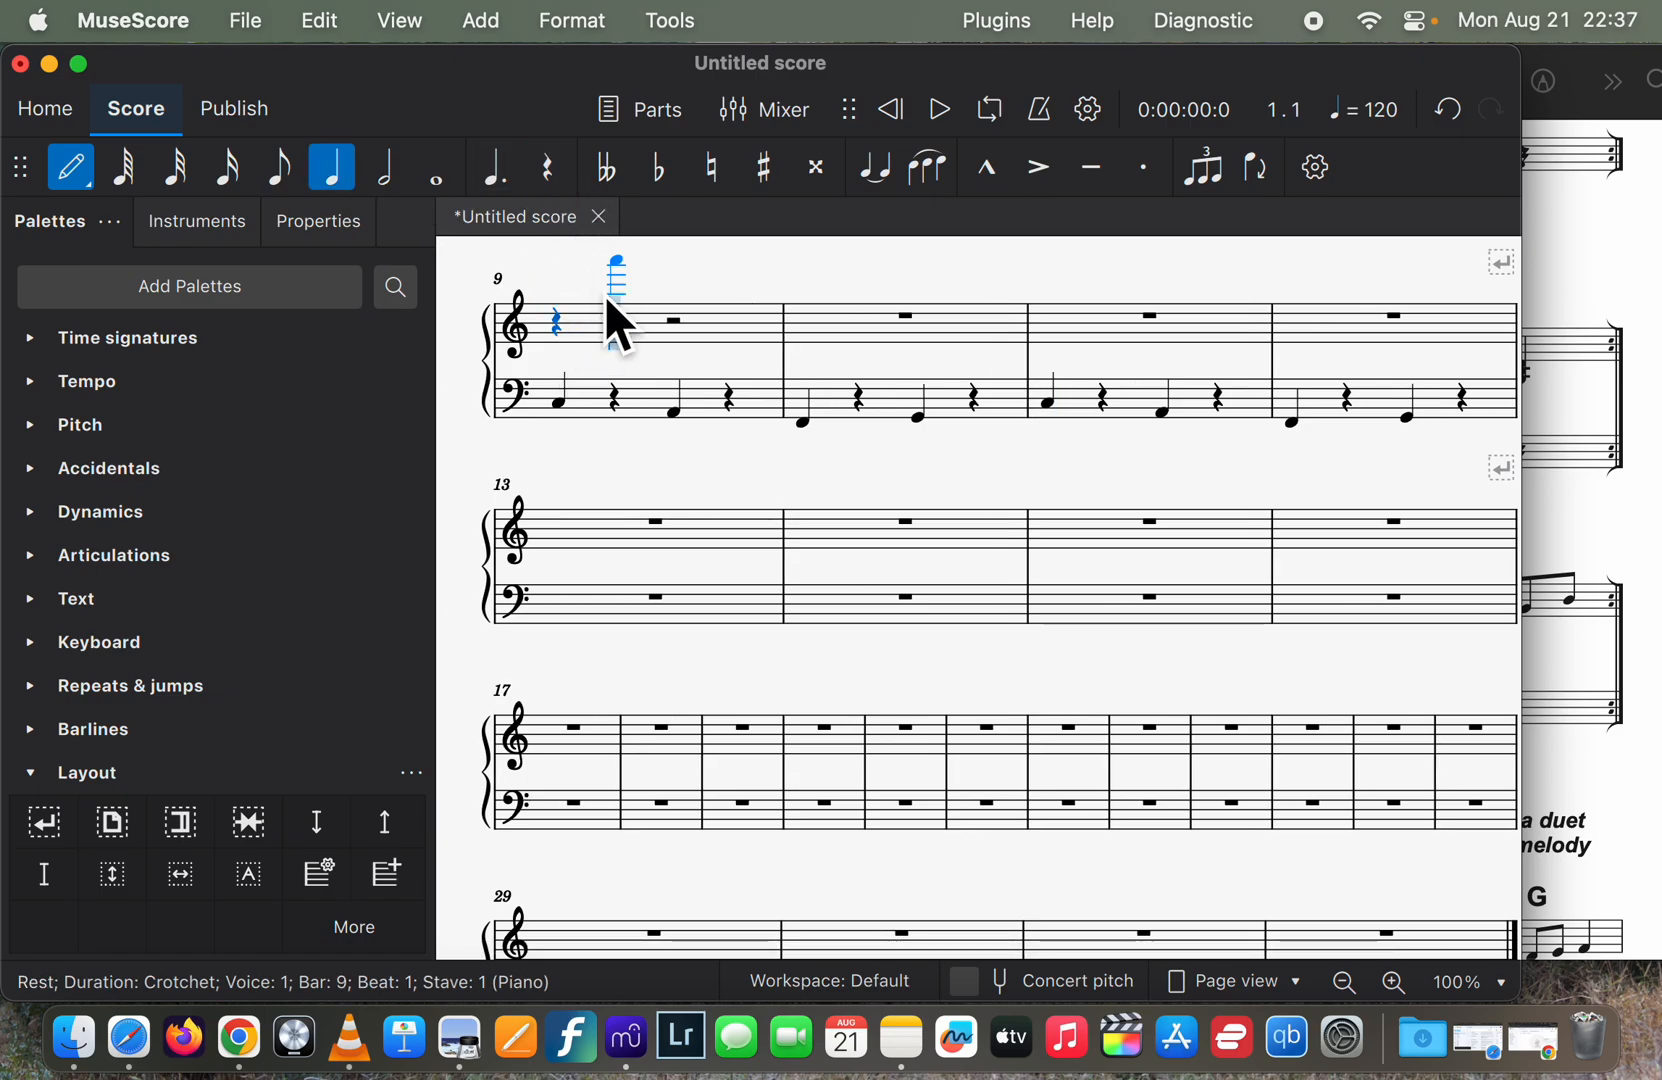
click(623, 361)
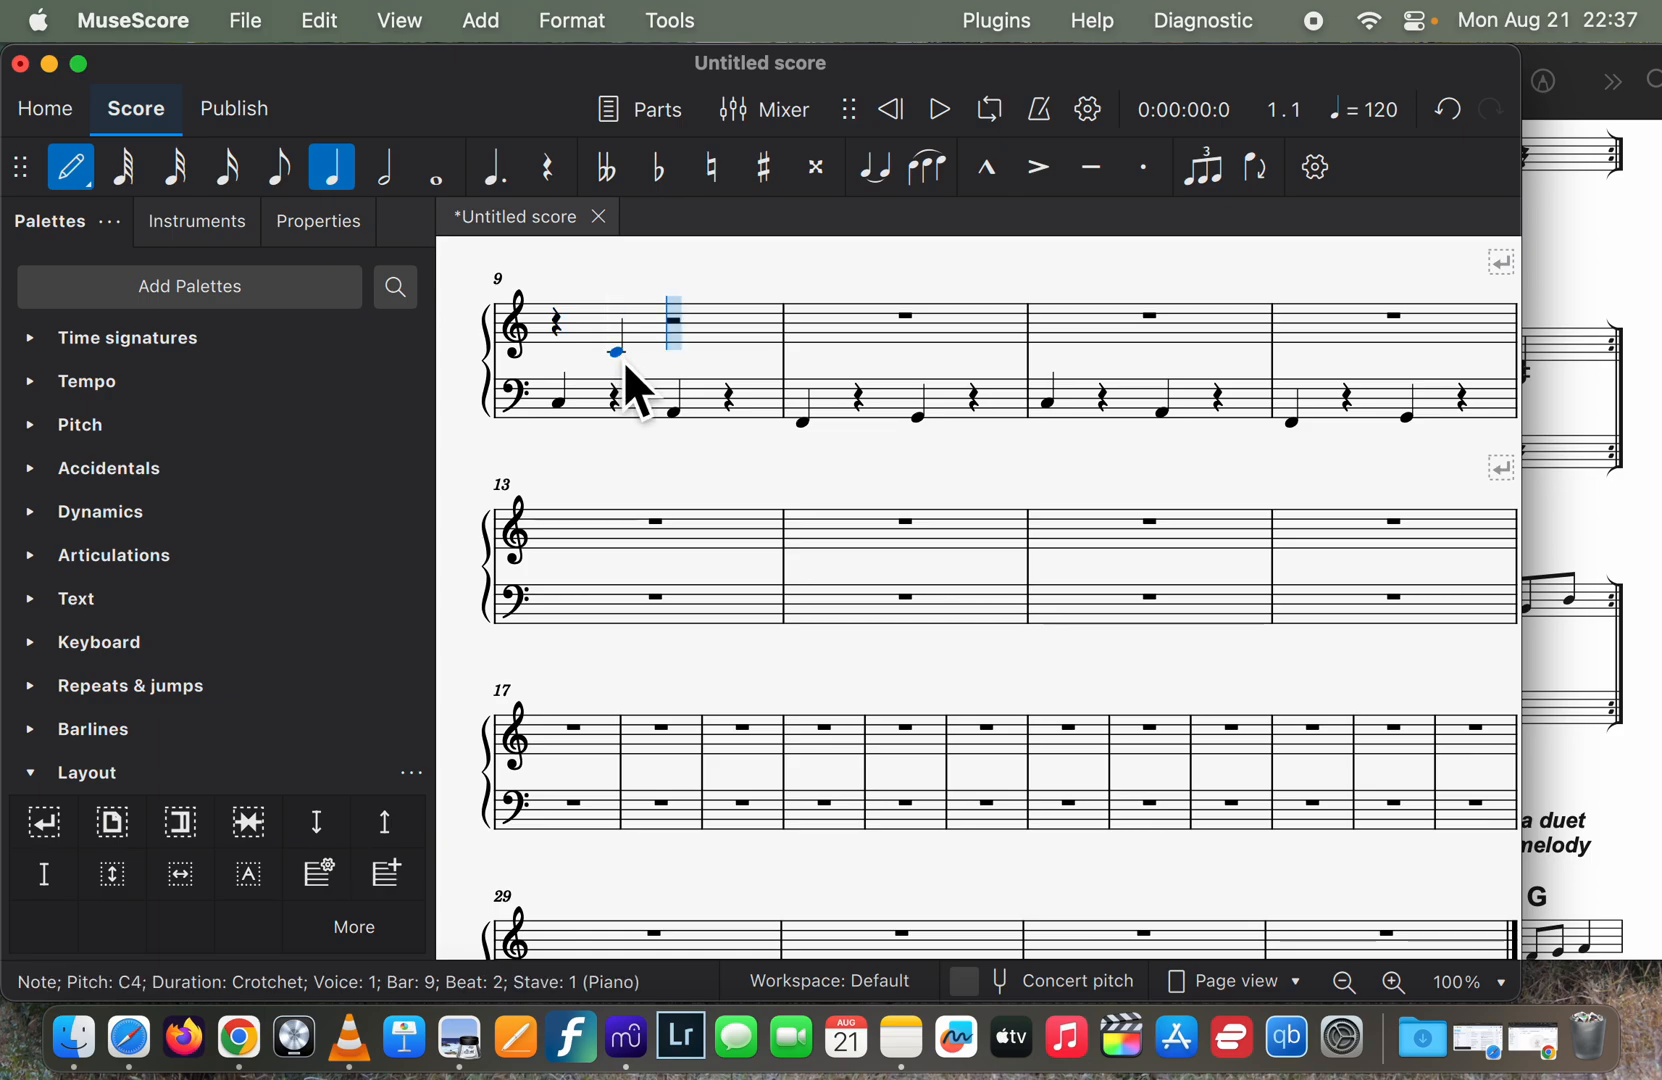
shift+click(623, 341)
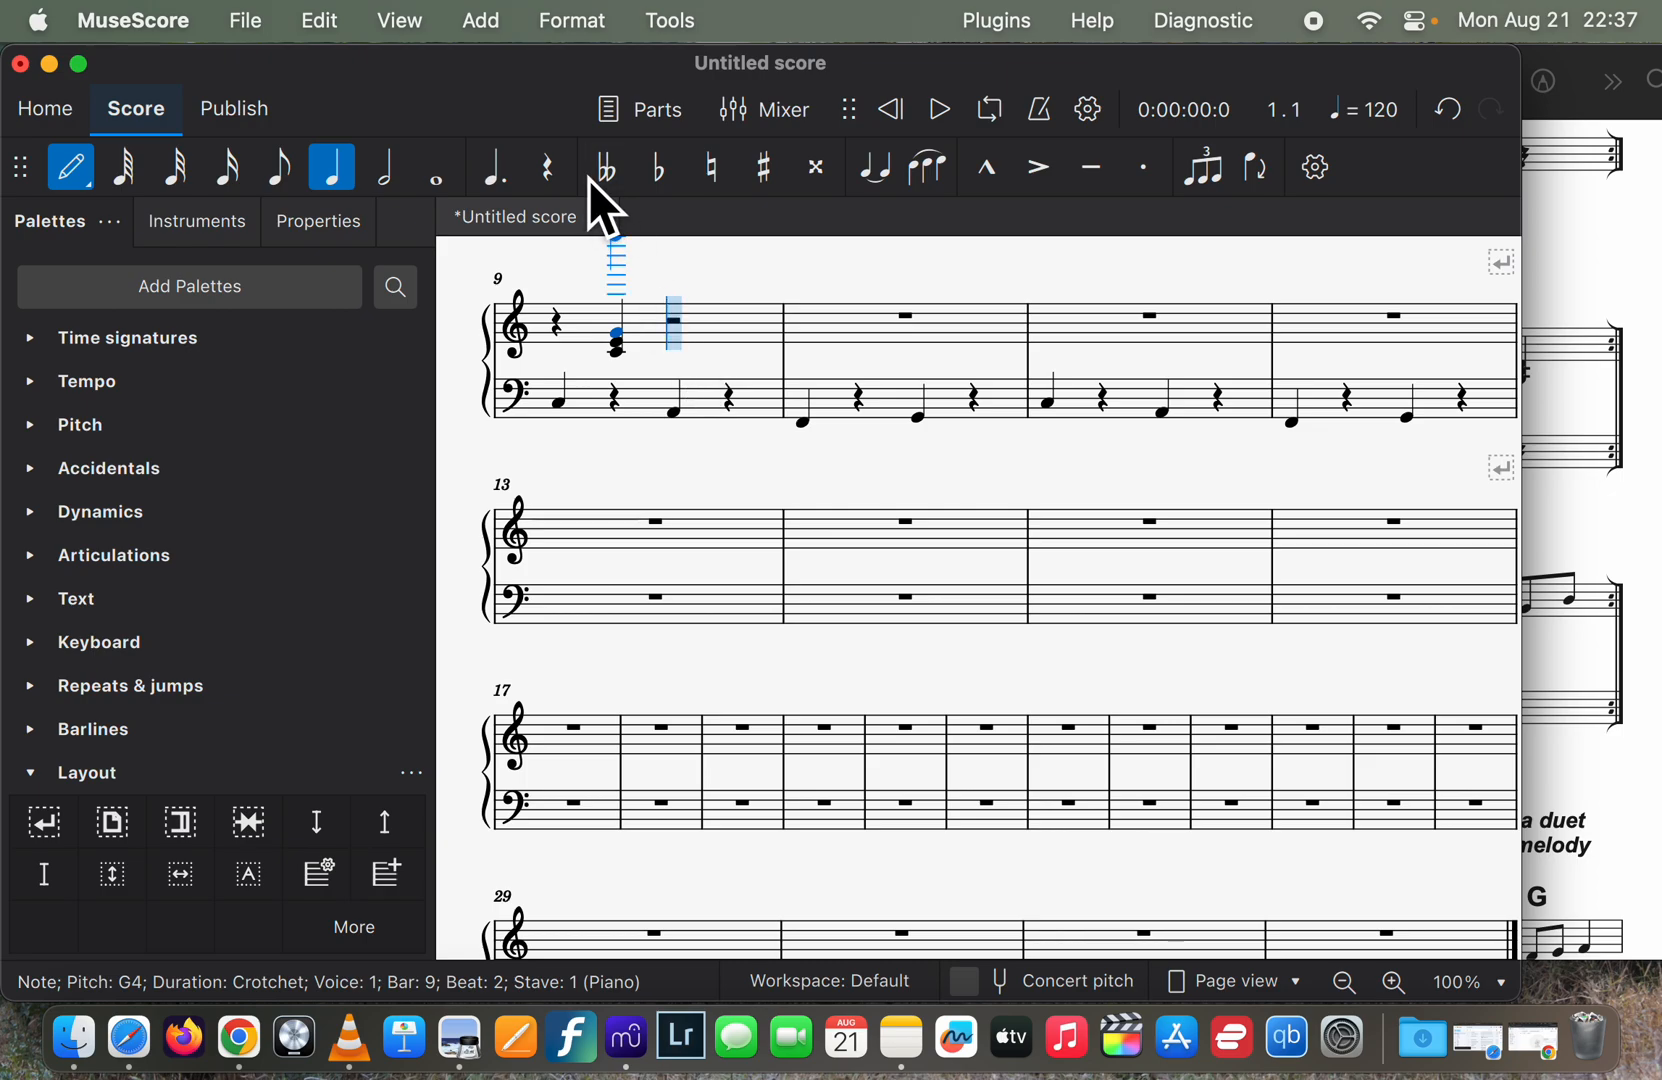
click(552, 170)
click(691, 338)
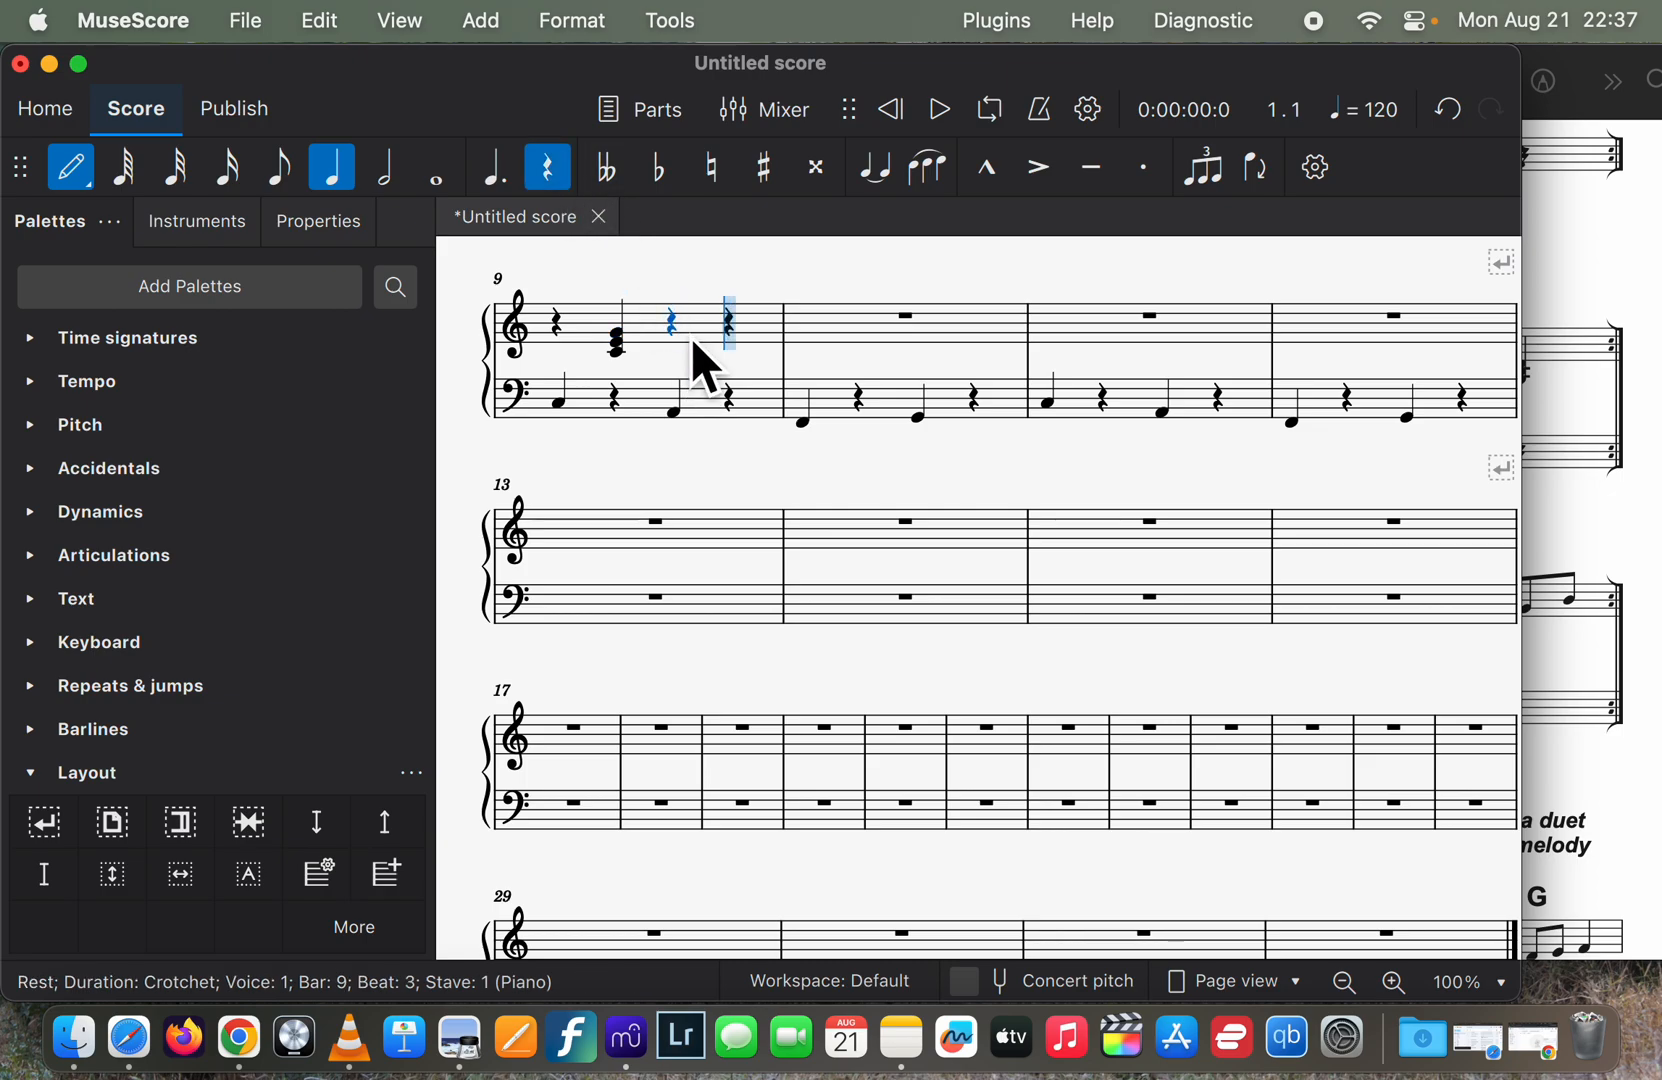
Check the A minor chord in Preview, return to MuseScore and enter the crotchet chord A3–C4–E4 on beat 4 of treble bar 9.
click(1610, 520)
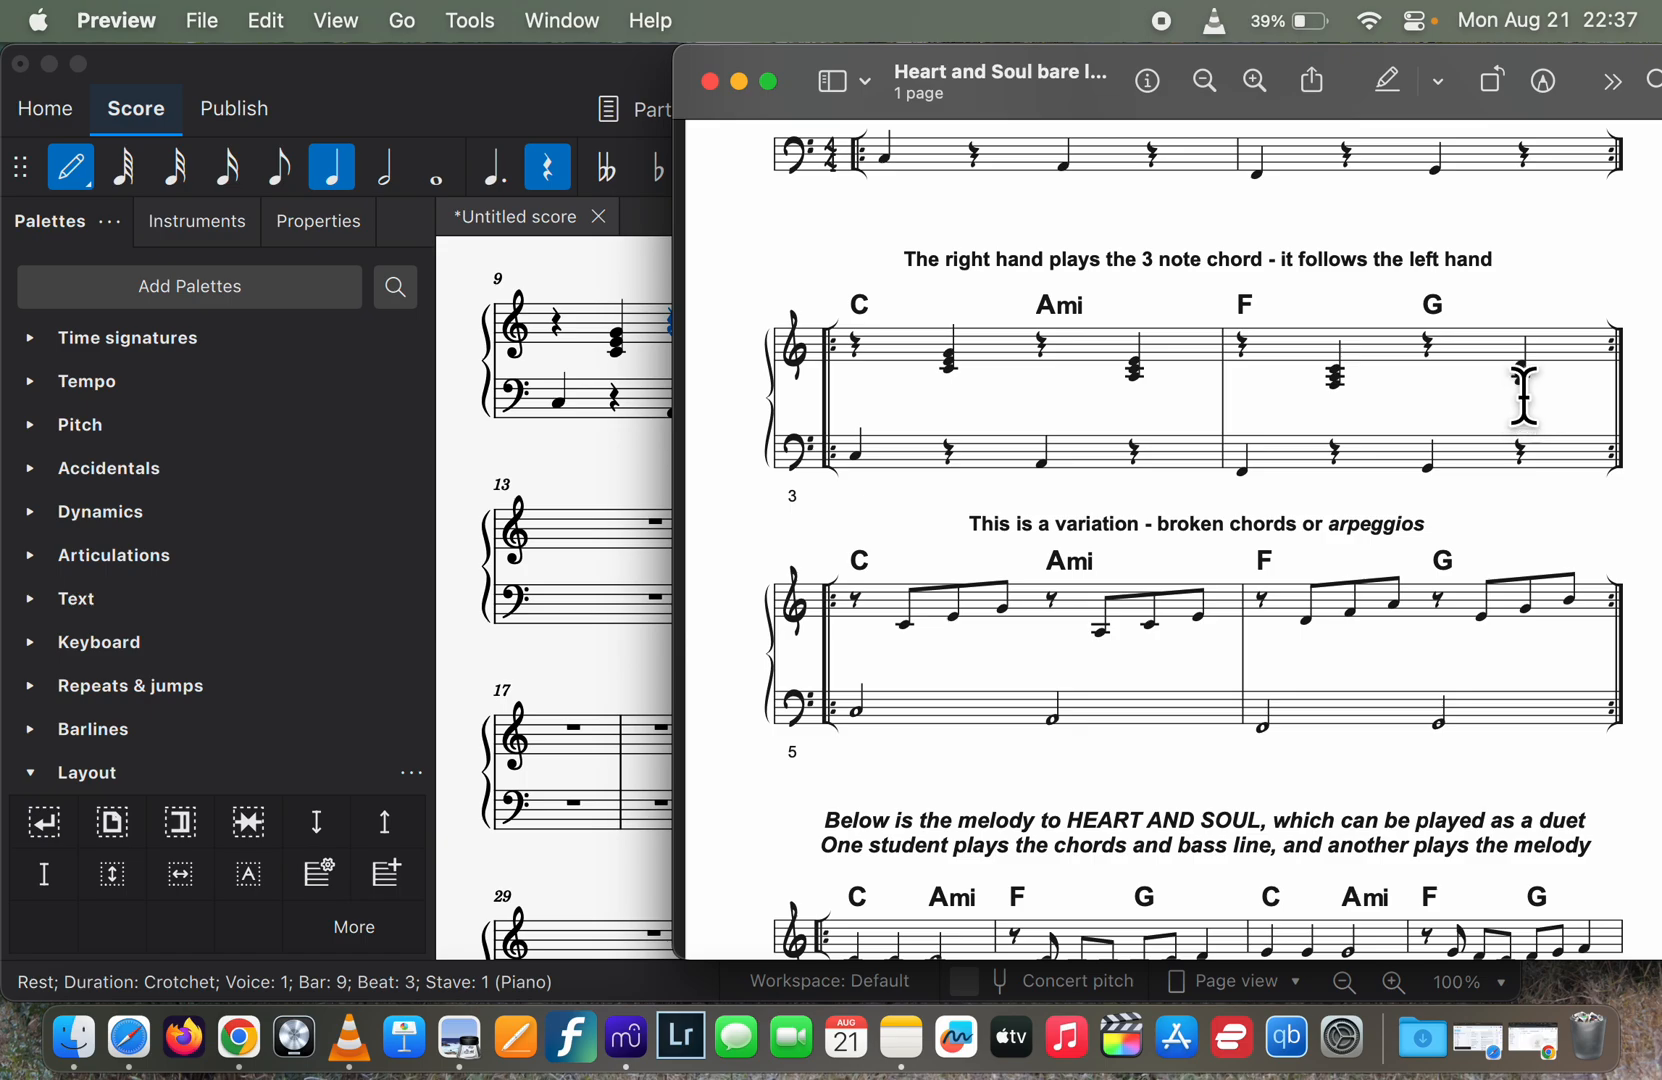
click(600, 457)
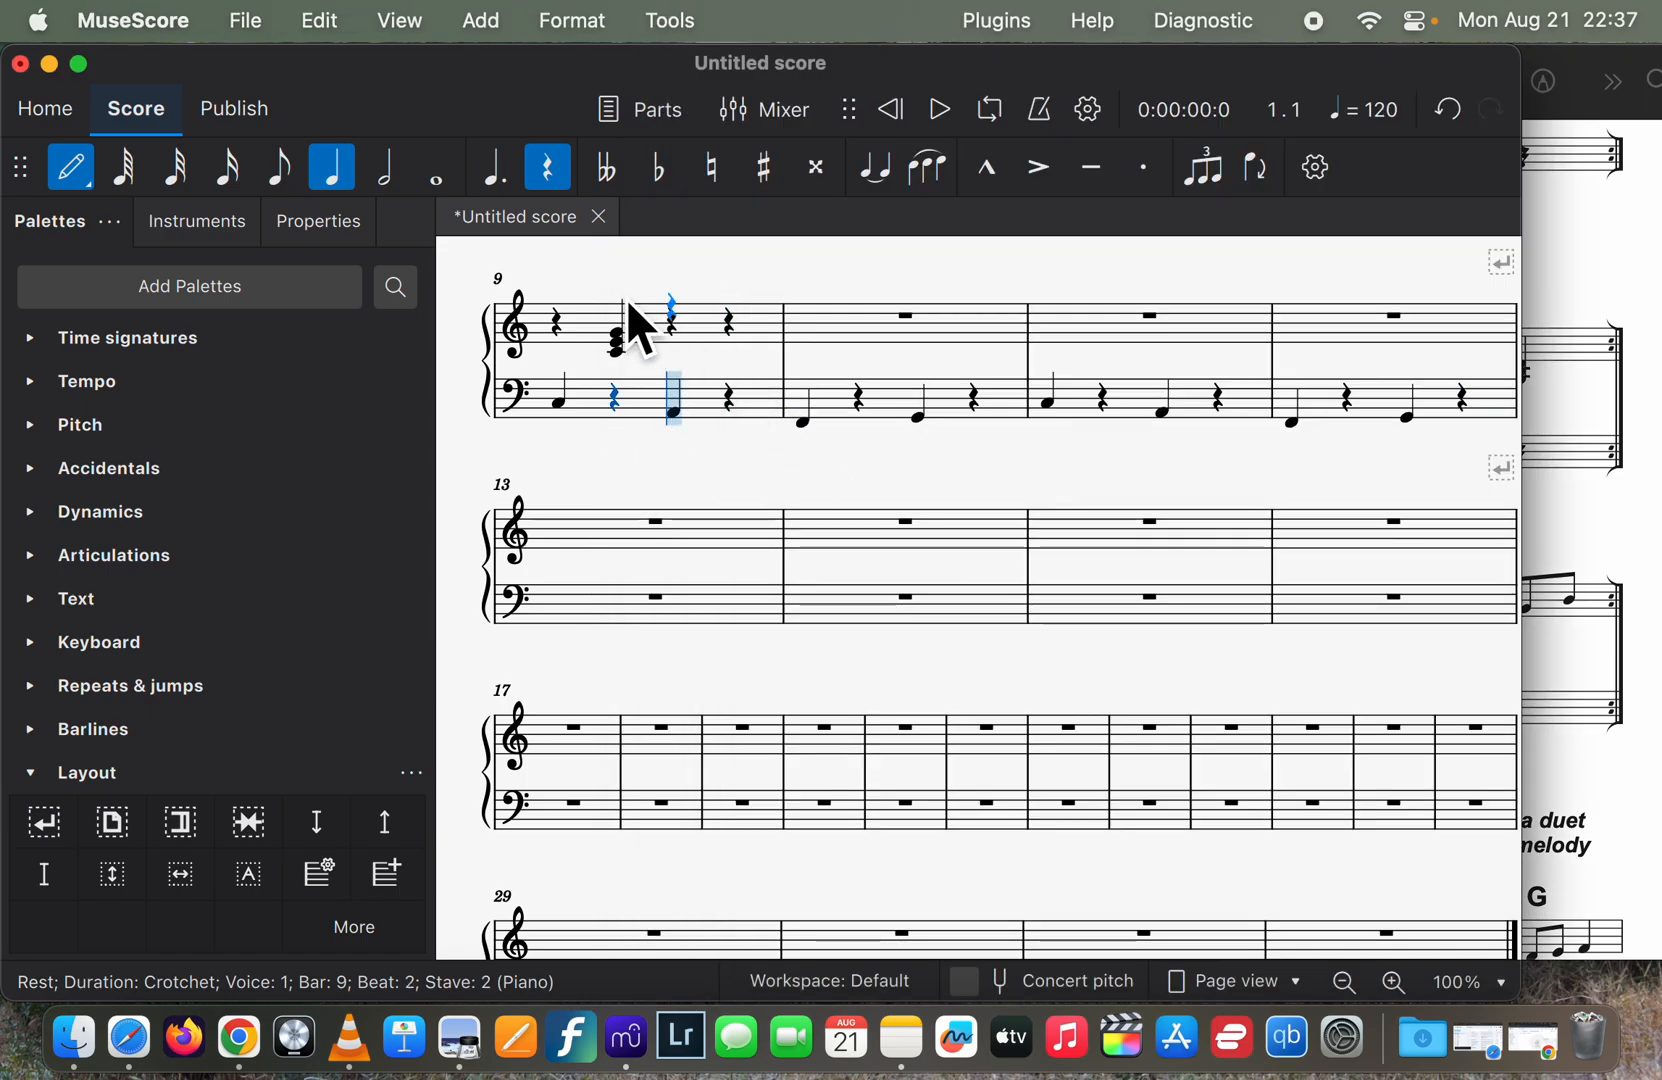
click(558, 178)
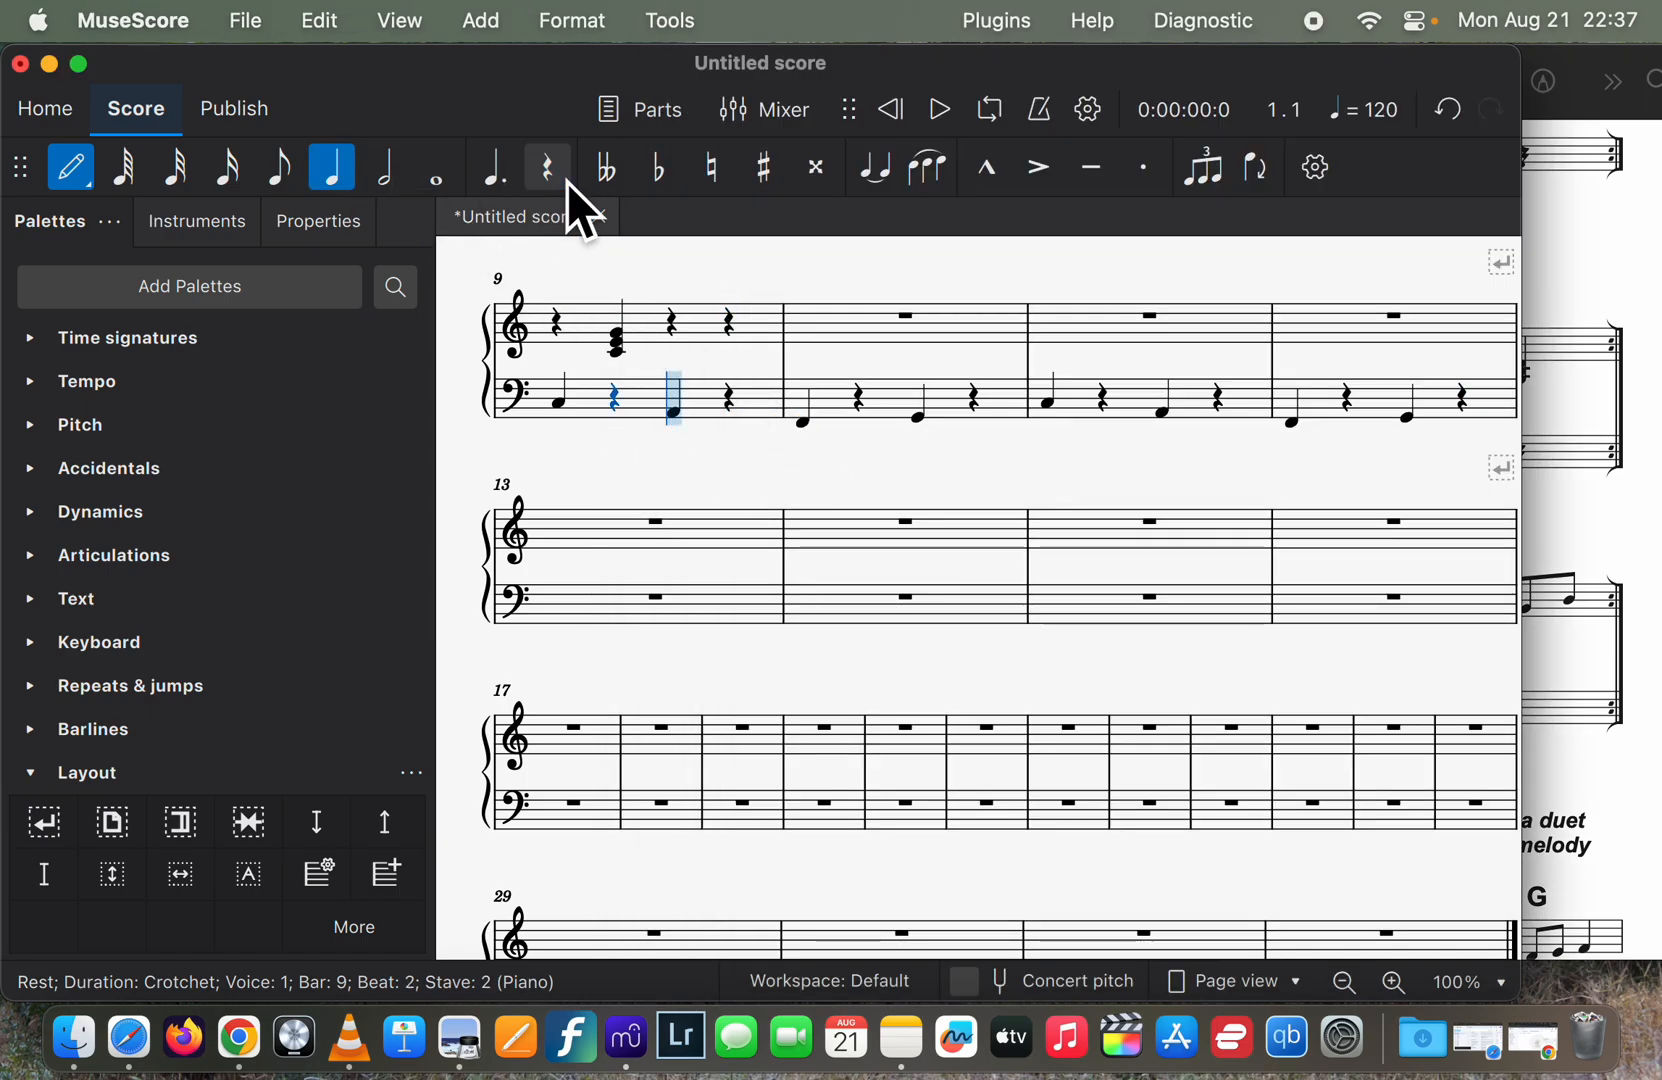
click(739, 365)
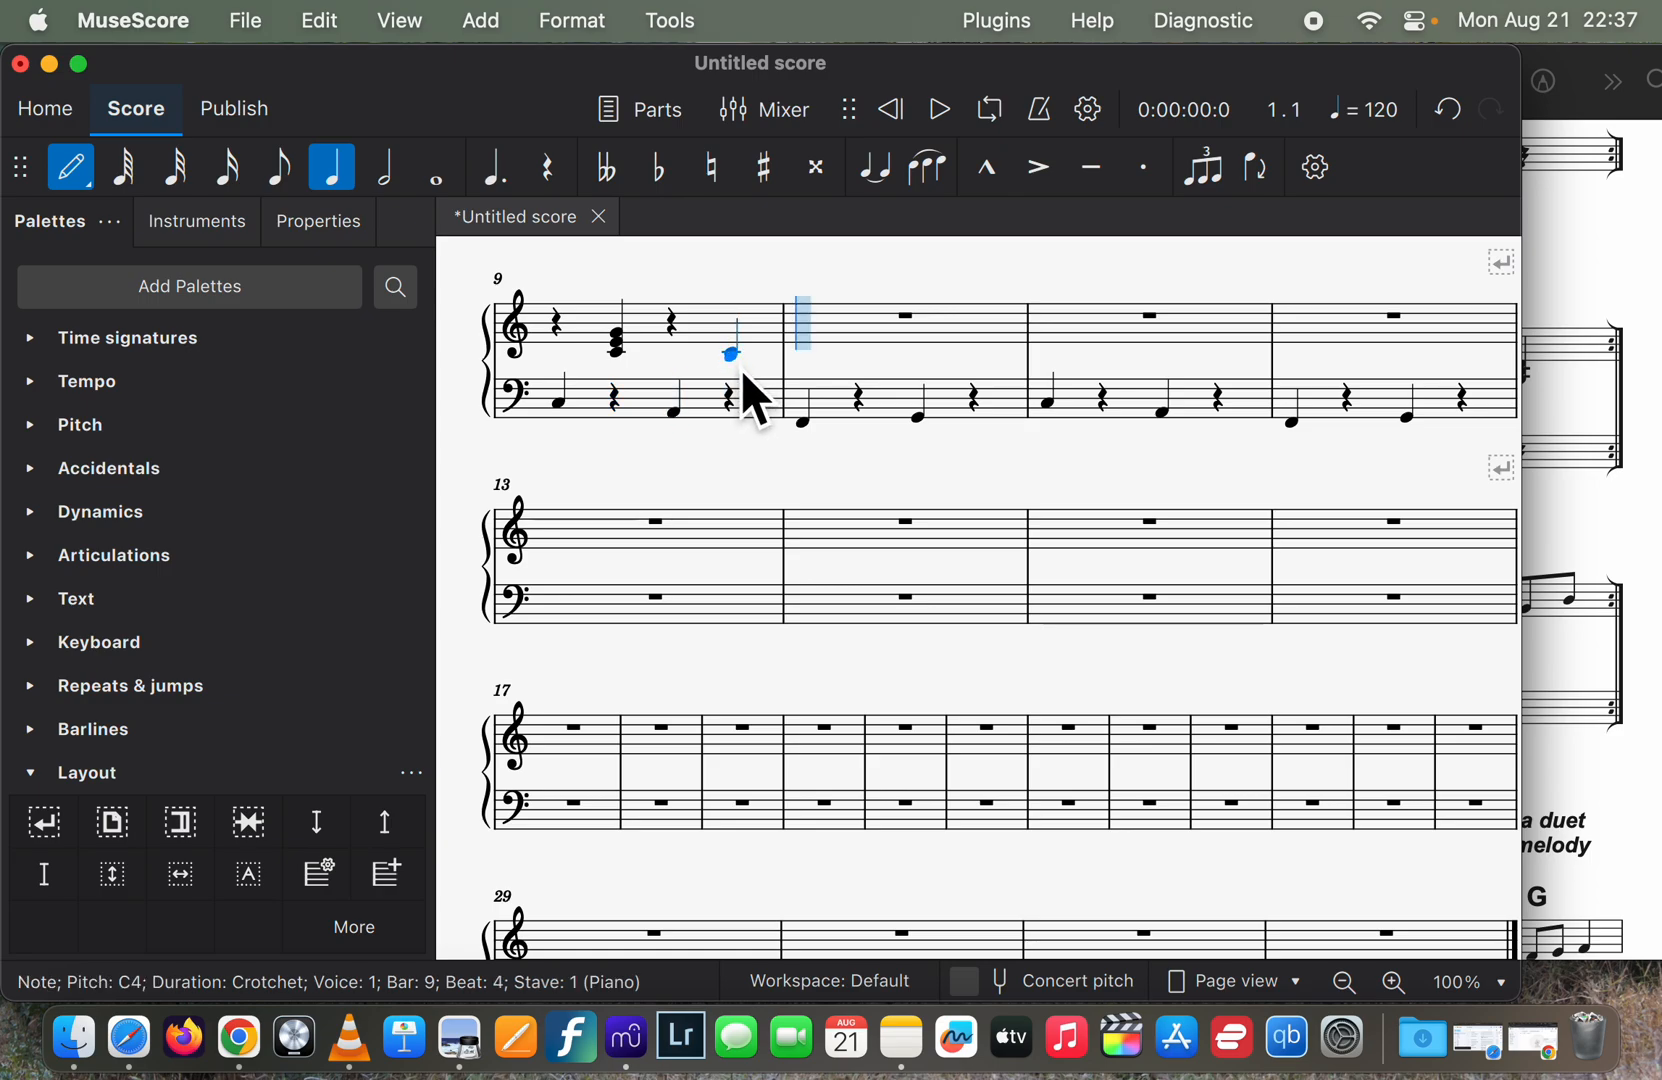
click(741, 370)
click(739, 354)
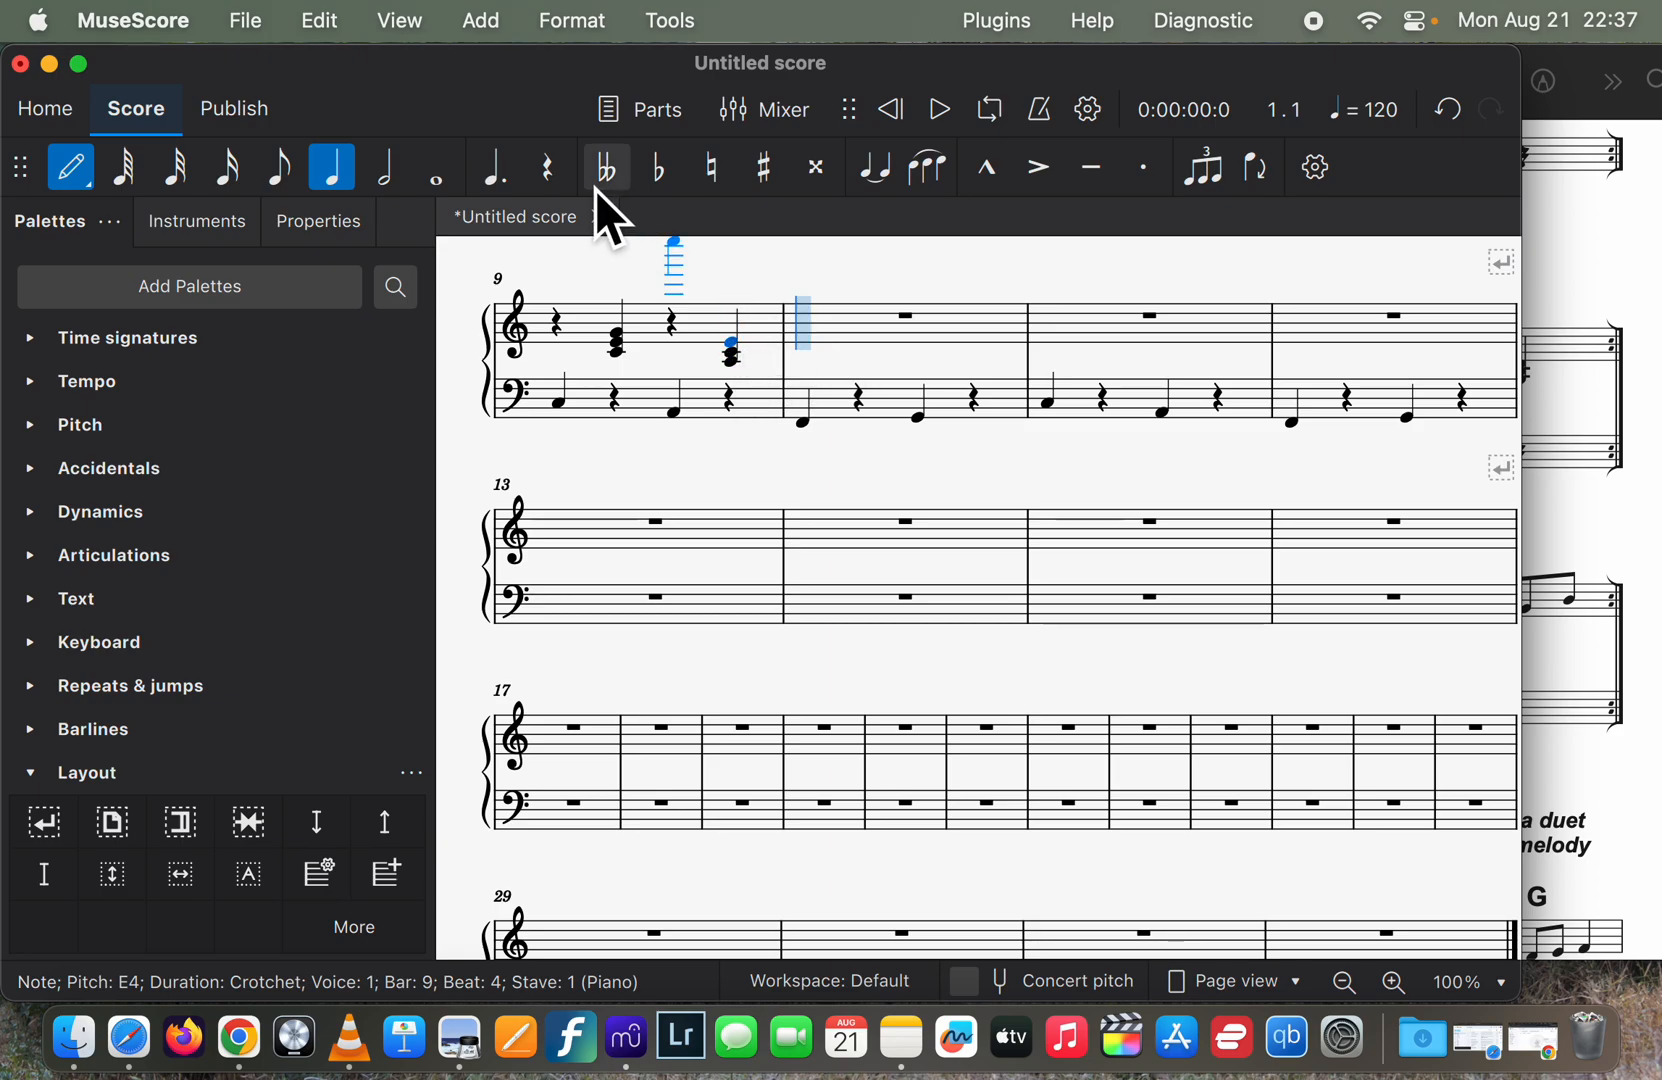
Enter a crotchet rest on beat 1 of bar 10 in the treble stave and switch back to note entry.
click(560, 172)
click(837, 338)
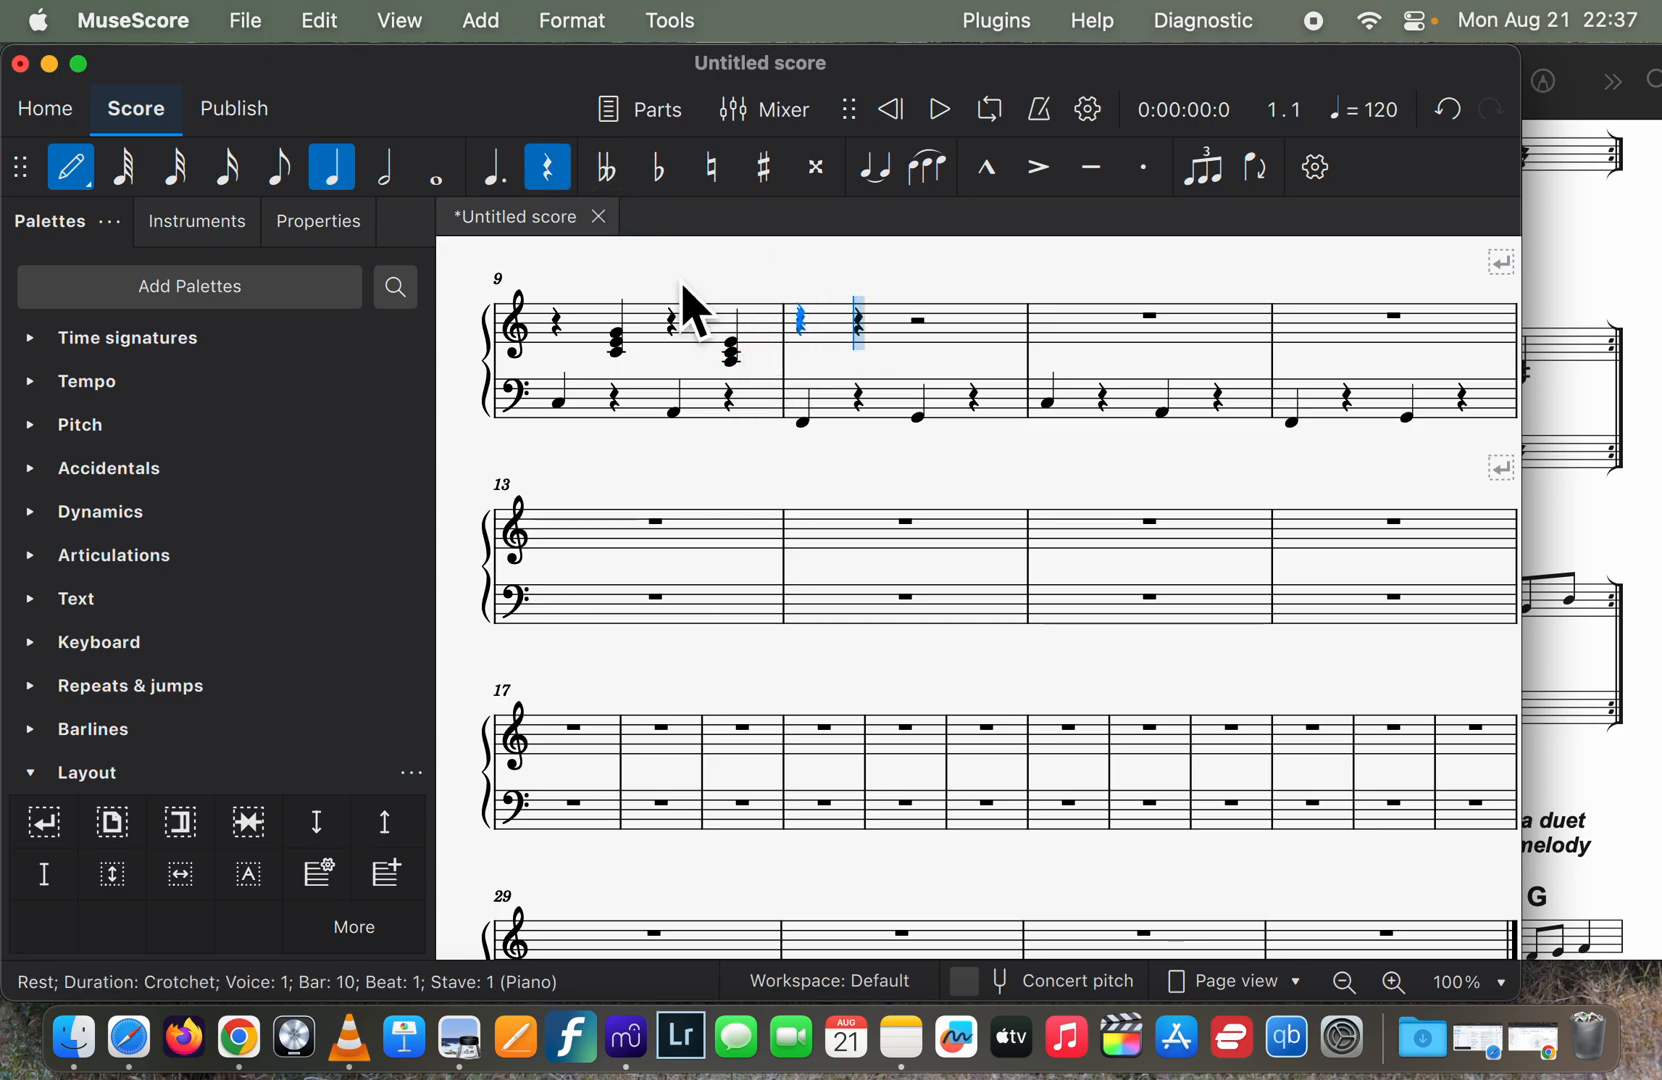
click(547, 170)
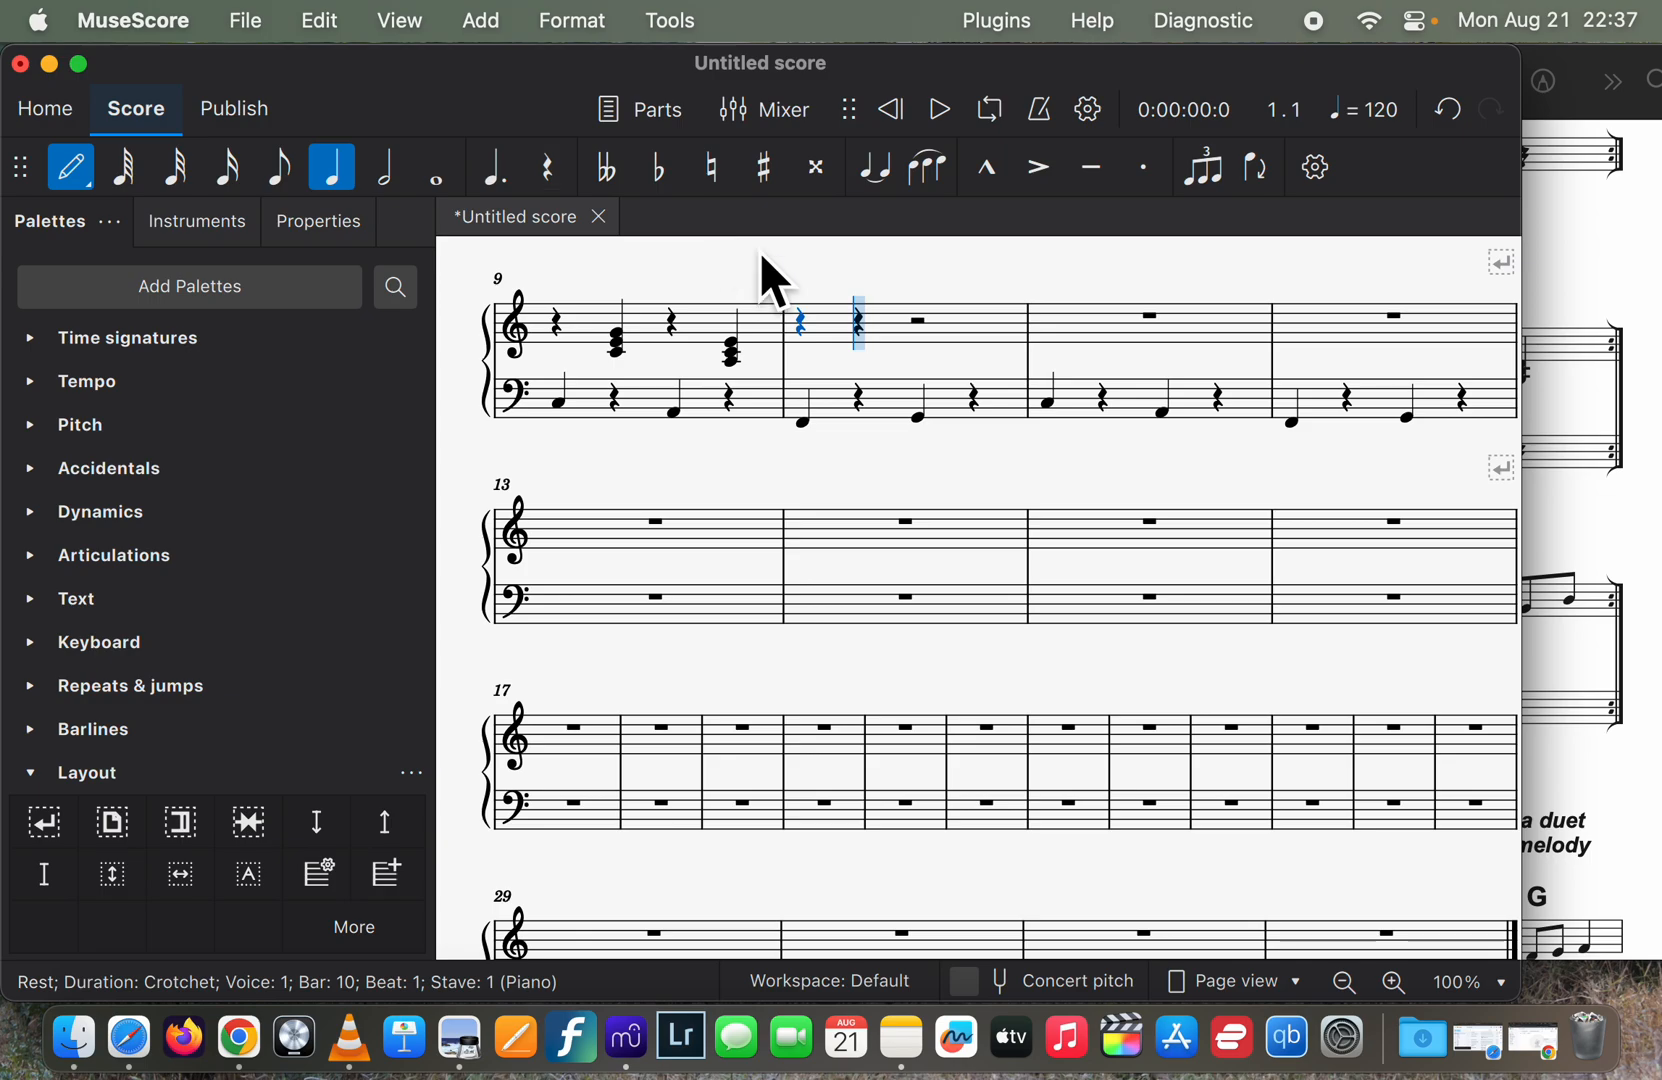
Enter a crotchet chord F3–A3–C4 on beat 2 and a crotchet rest on beat 3 of bar 10 in the treble stave.
click(841, 364)
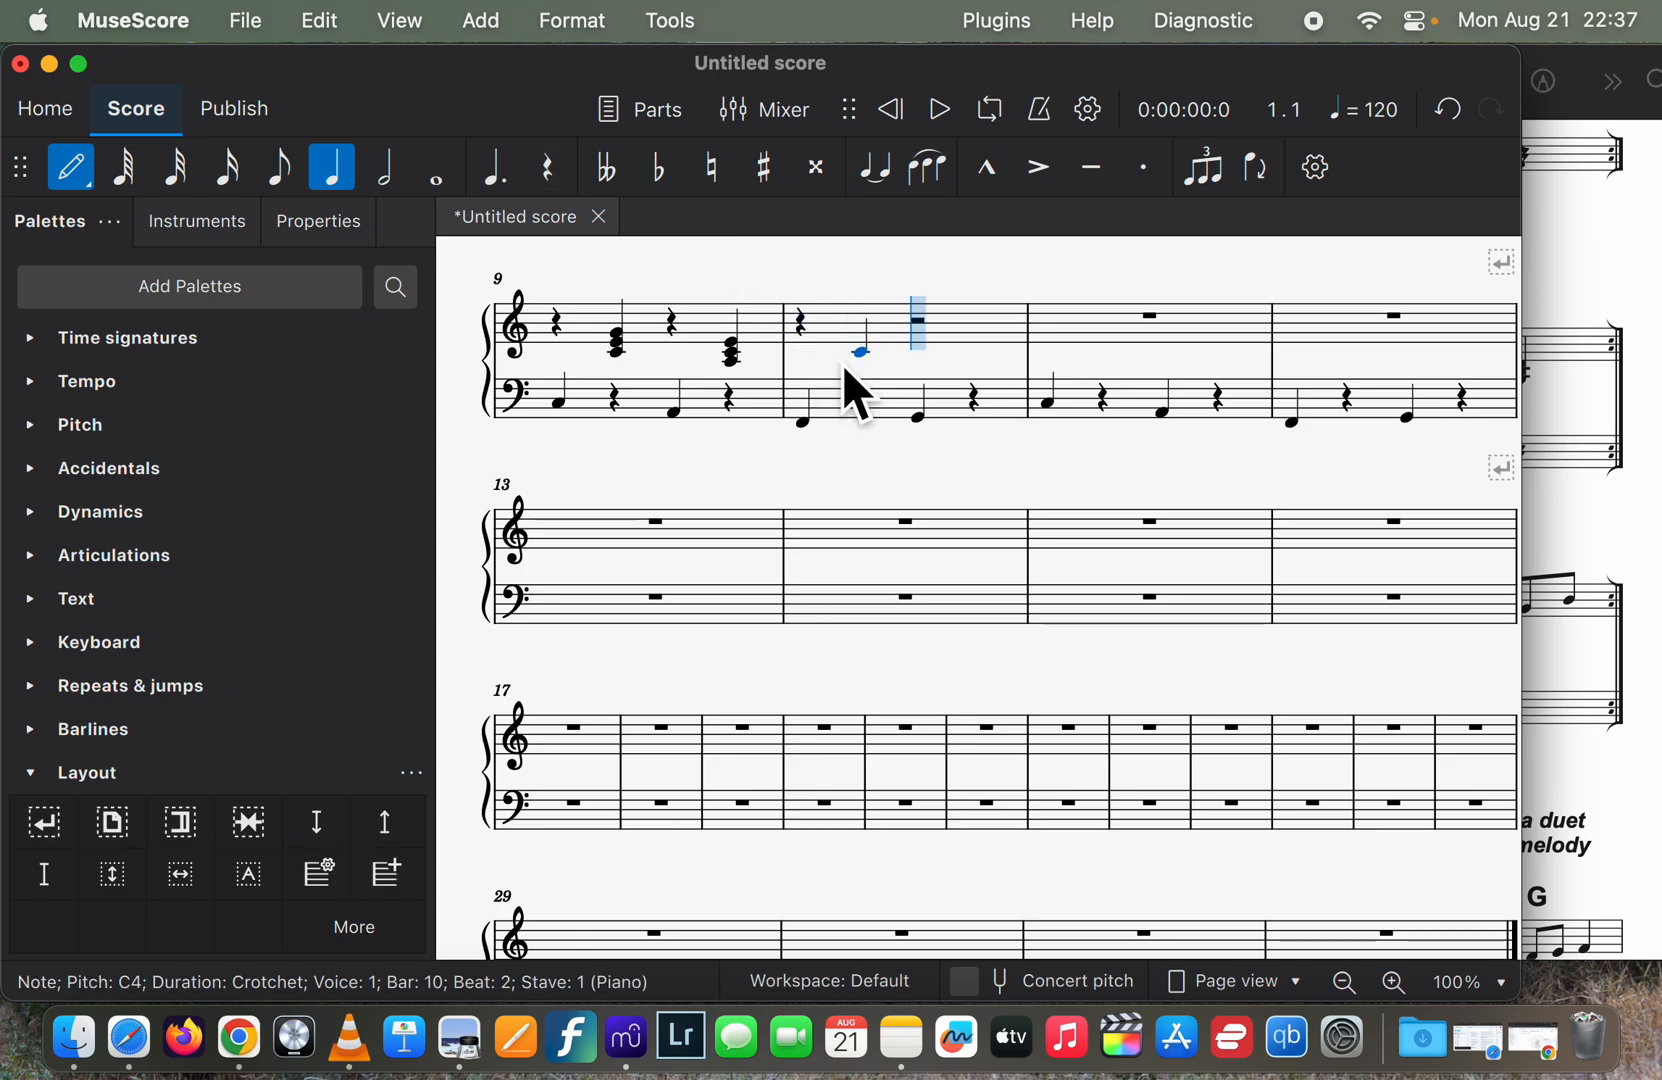
click(856, 373)
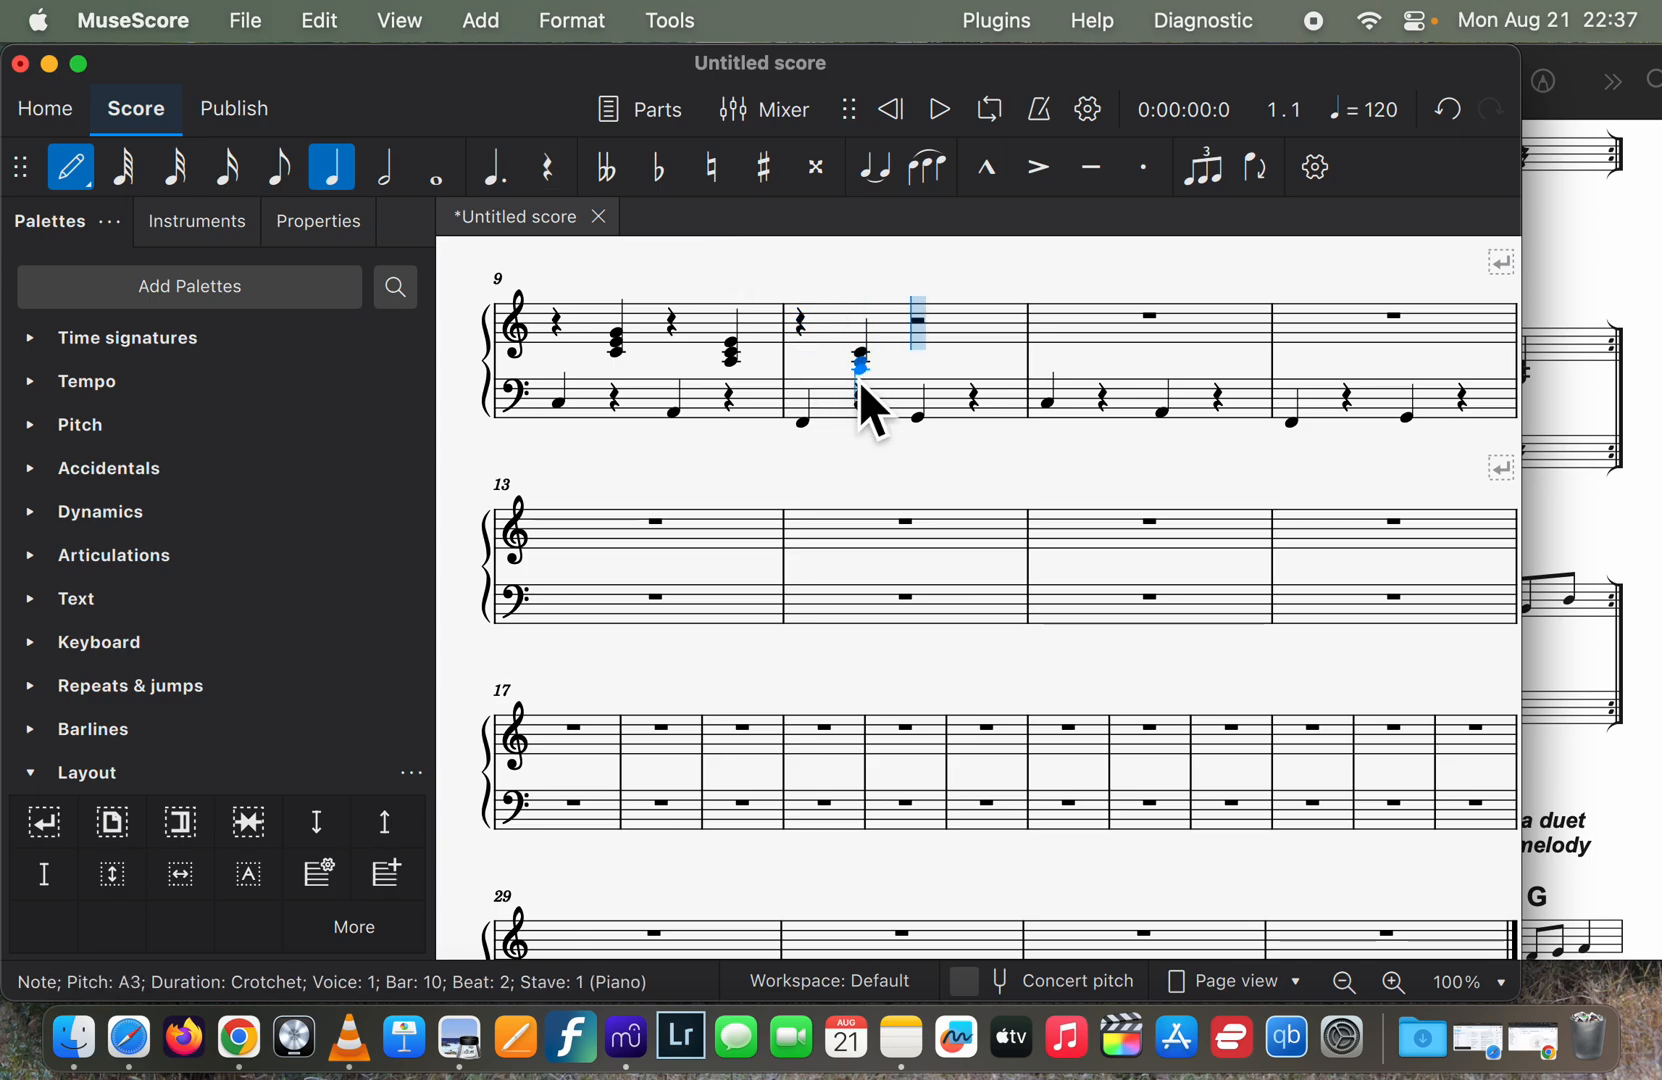
click(860, 380)
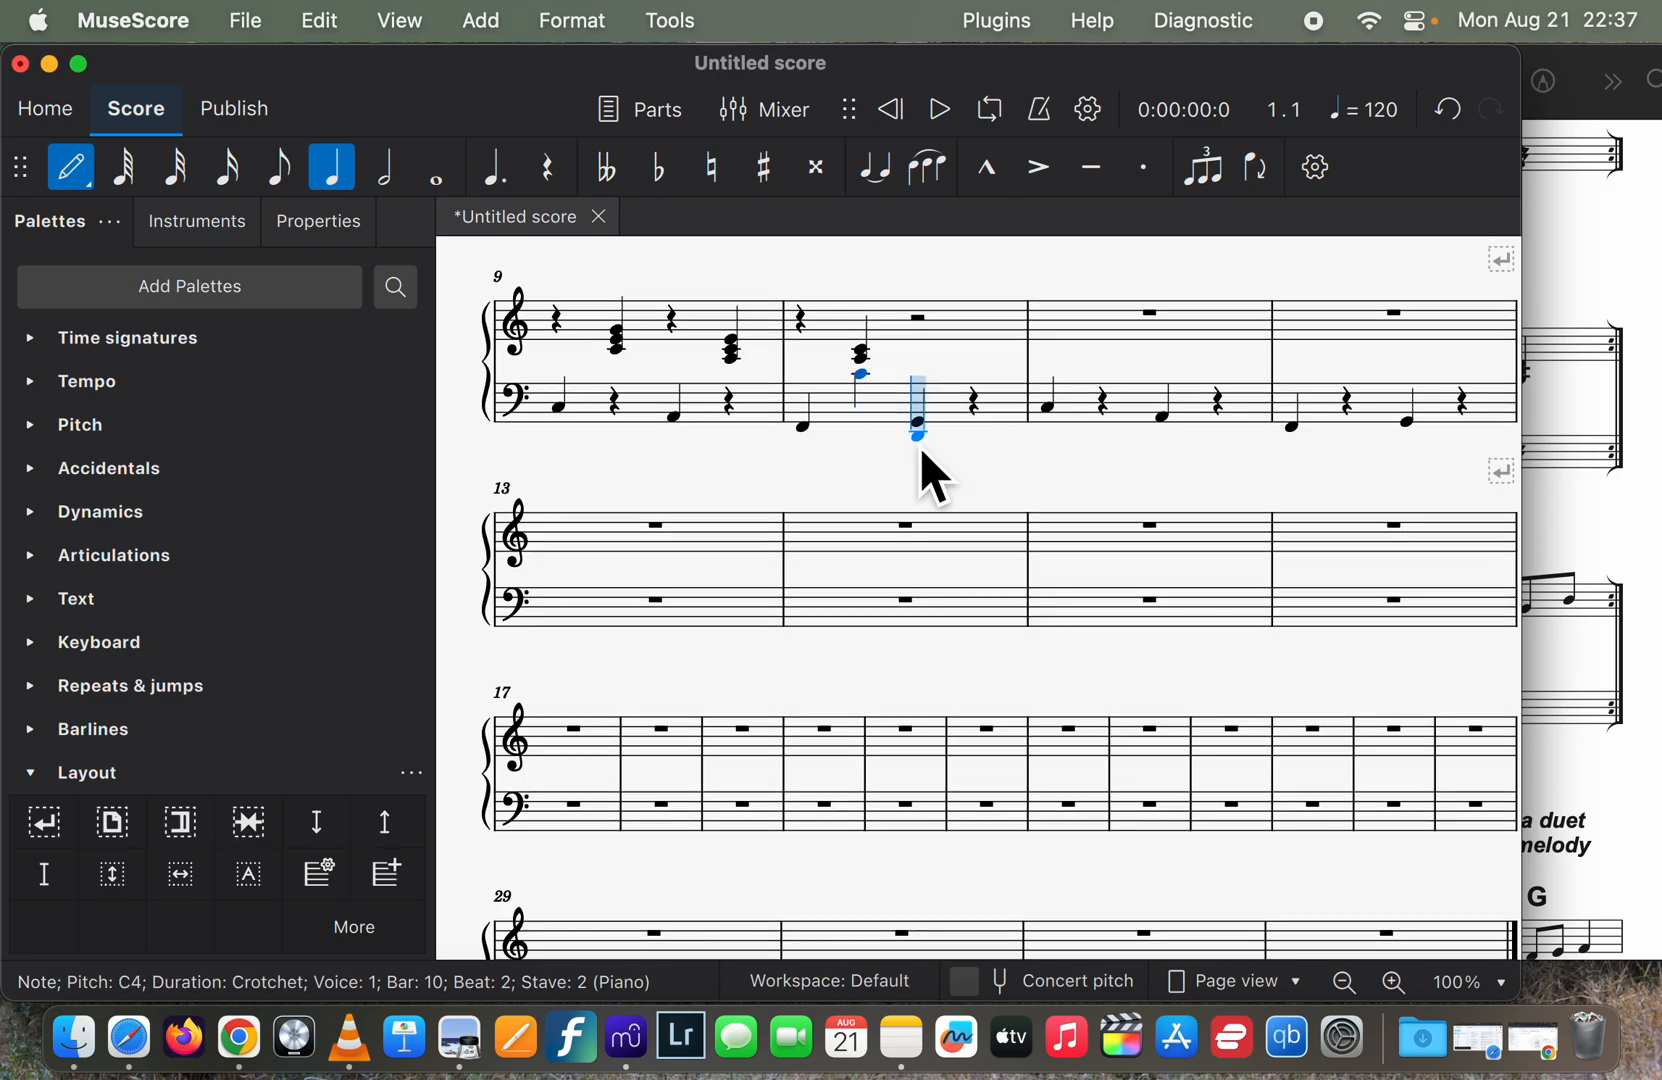
key(super+z)
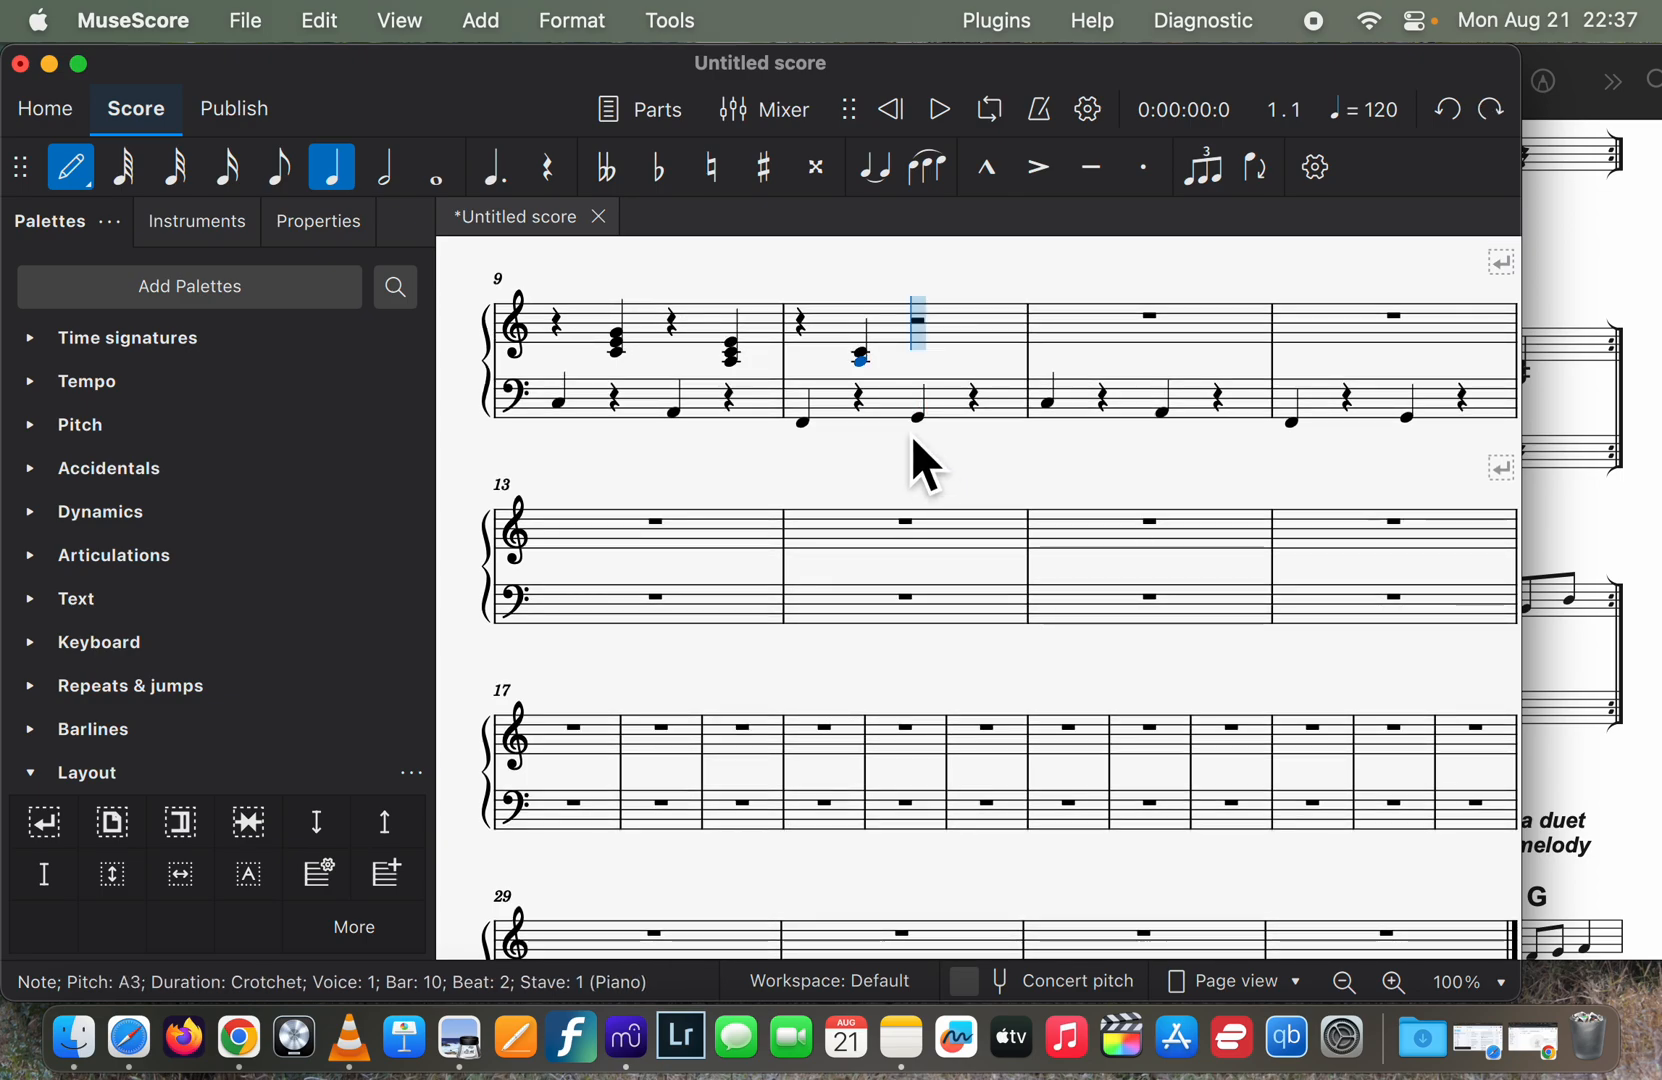
click(880, 394)
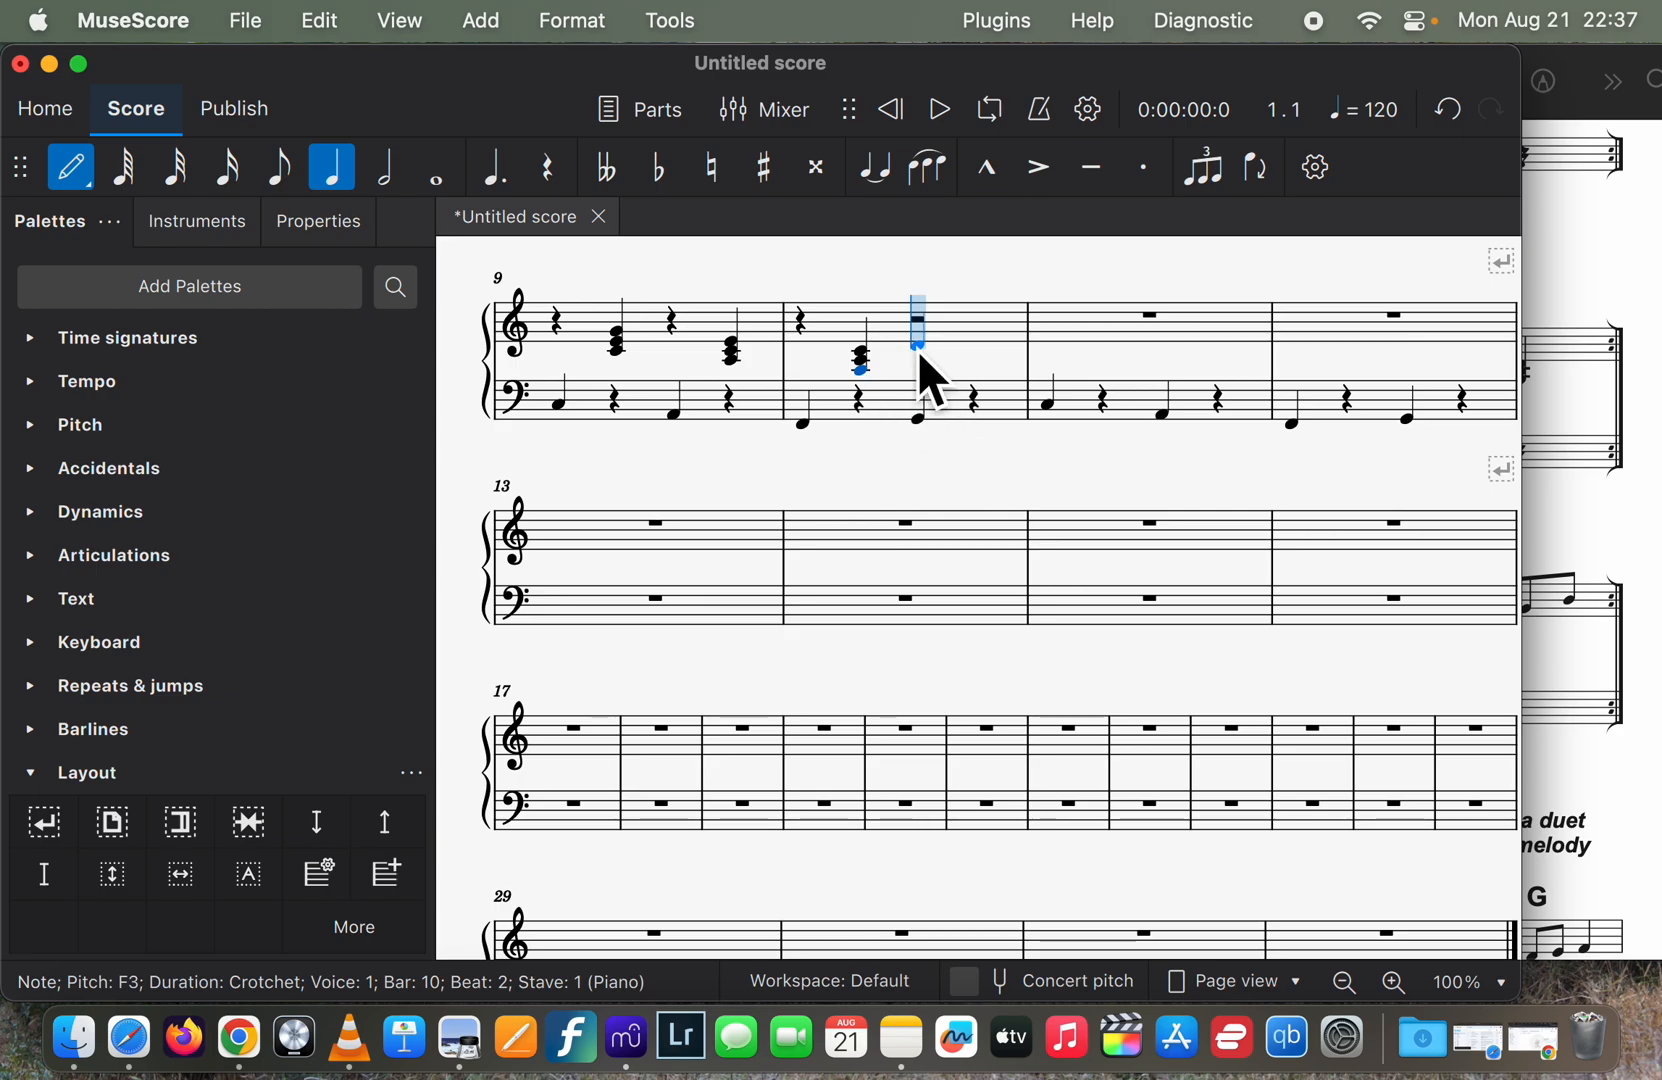
click(549, 178)
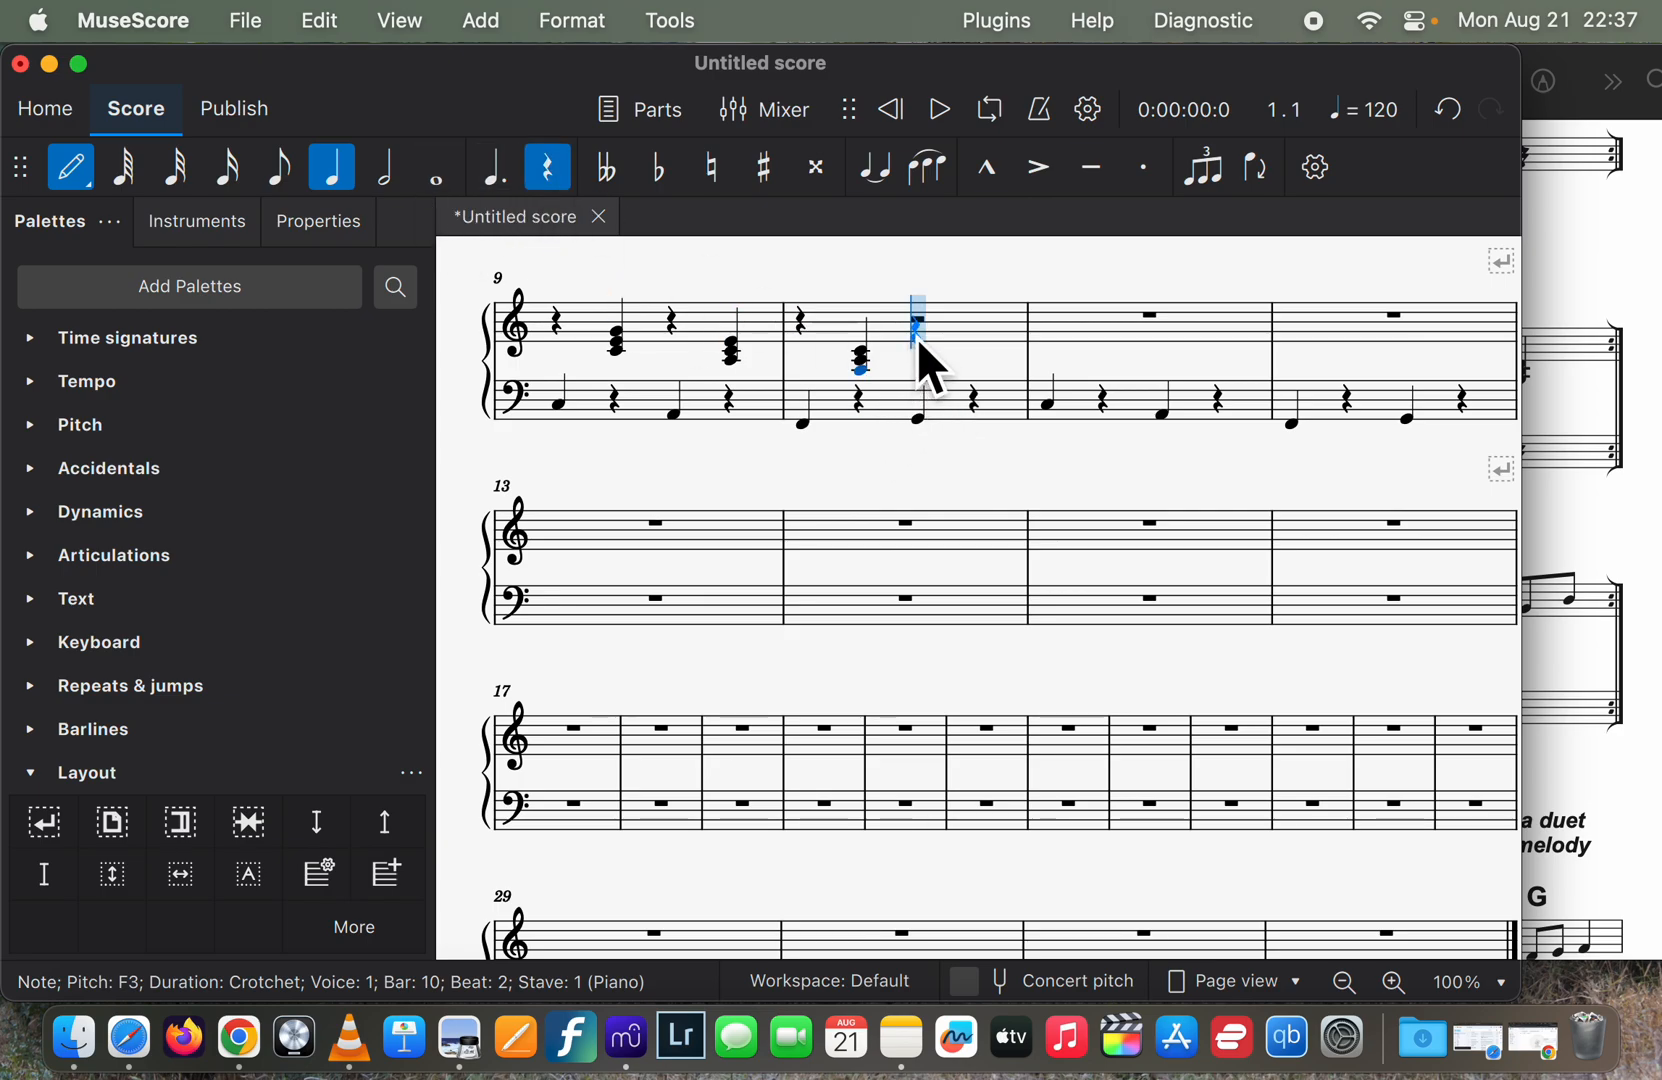
click(921, 331)
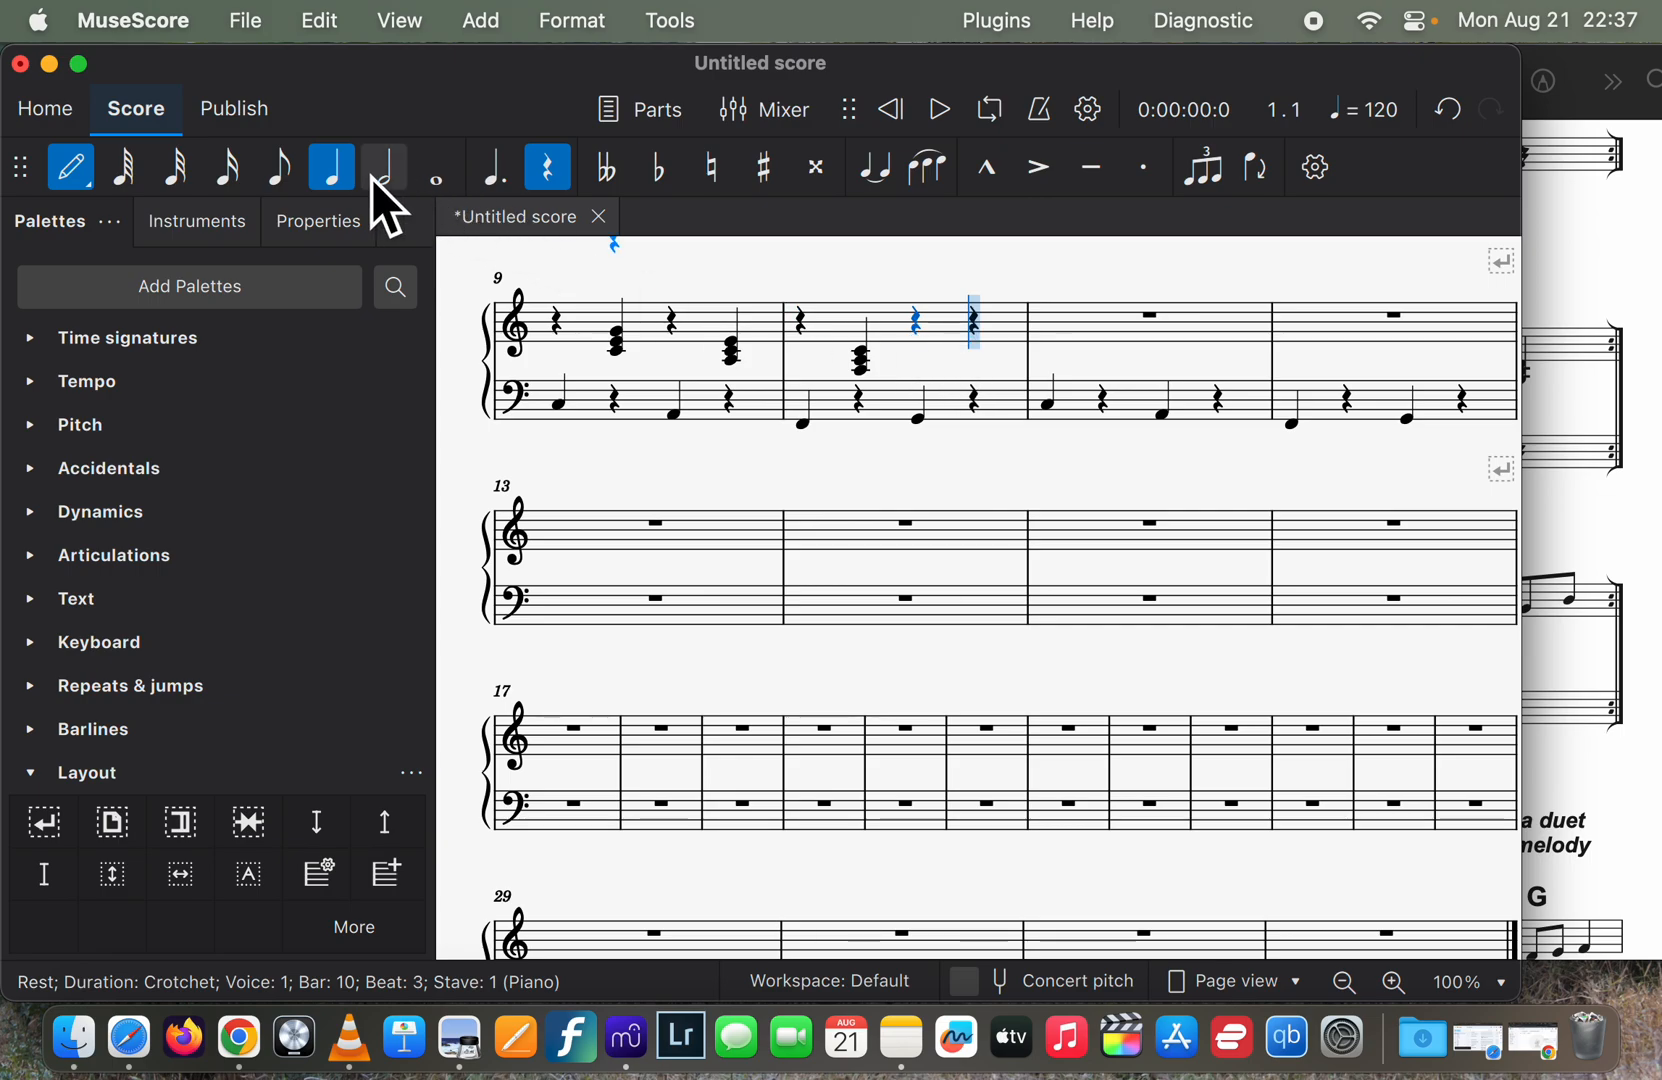
Enter the crotchet chord G3–B3–D4 on beat 4 of bar 10 in the treble stave.
click(556, 180)
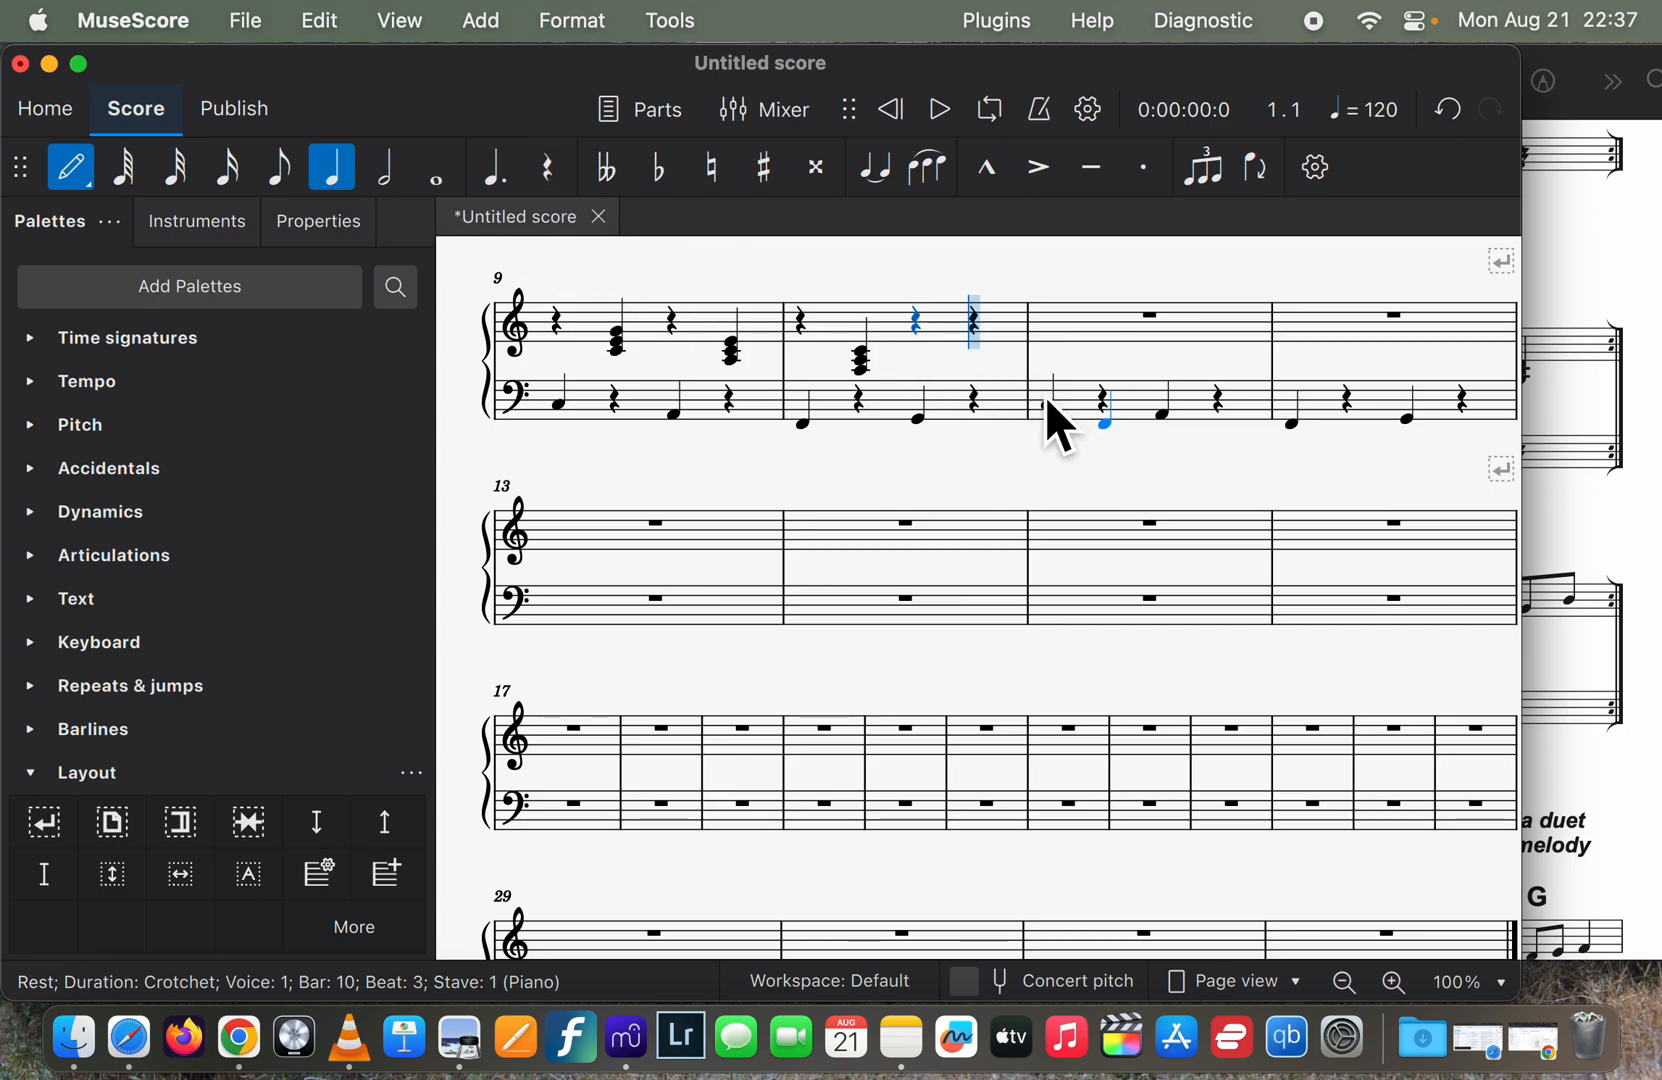
click(991, 369)
shift+click(991, 360)
key(Up)
key(Up)
key(Up)
key(Up)
key(Up)
key(Up)
key(Up)
key(Up)
key(Up)
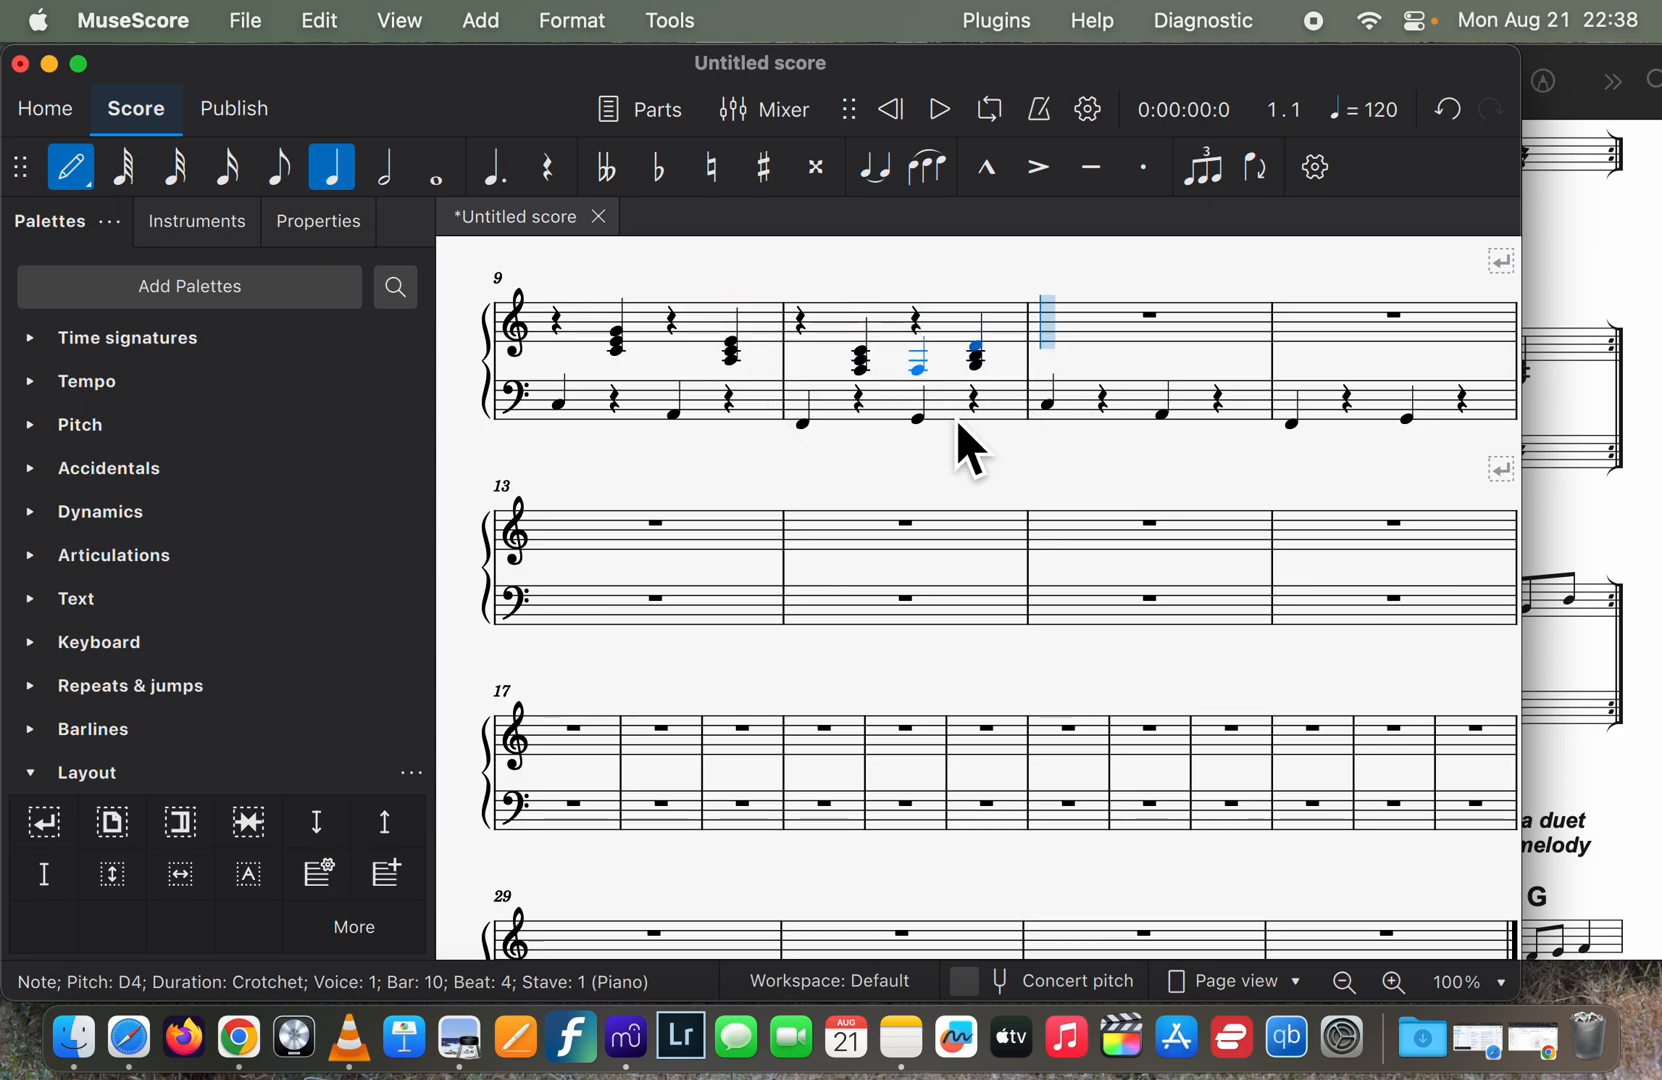
Play back the first two bars of the score and pause.
click(940, 110)
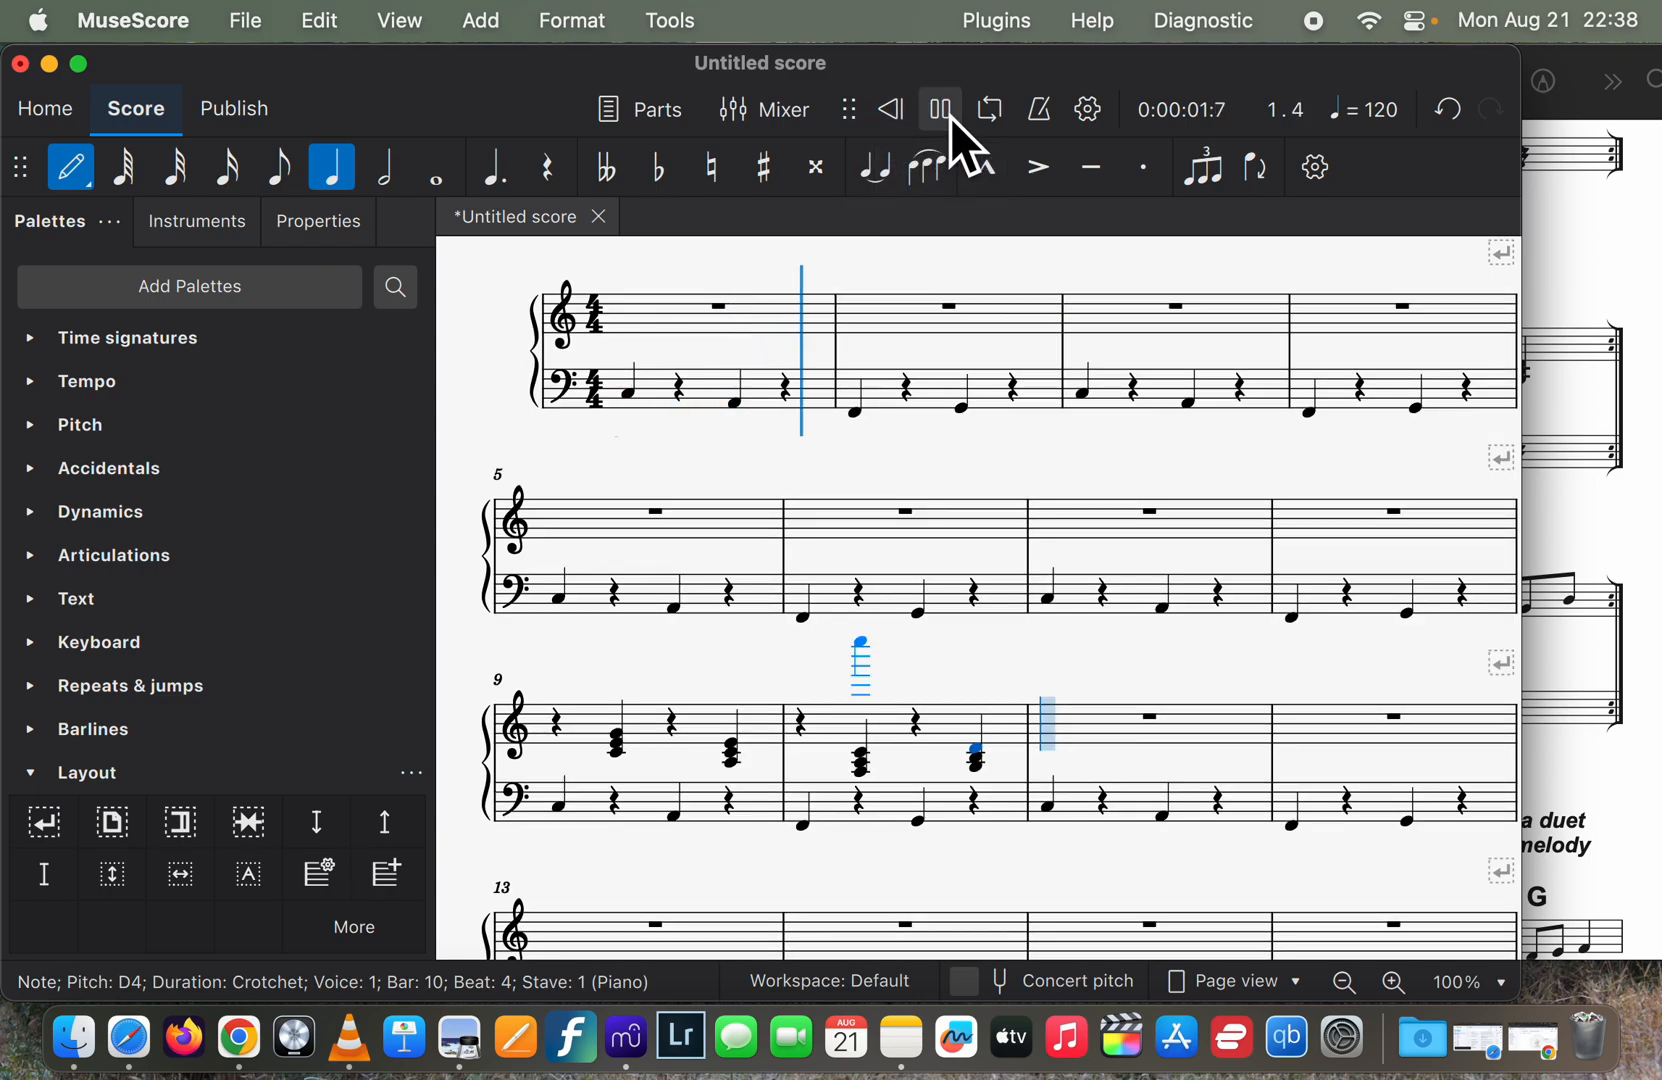
click(947, 110)
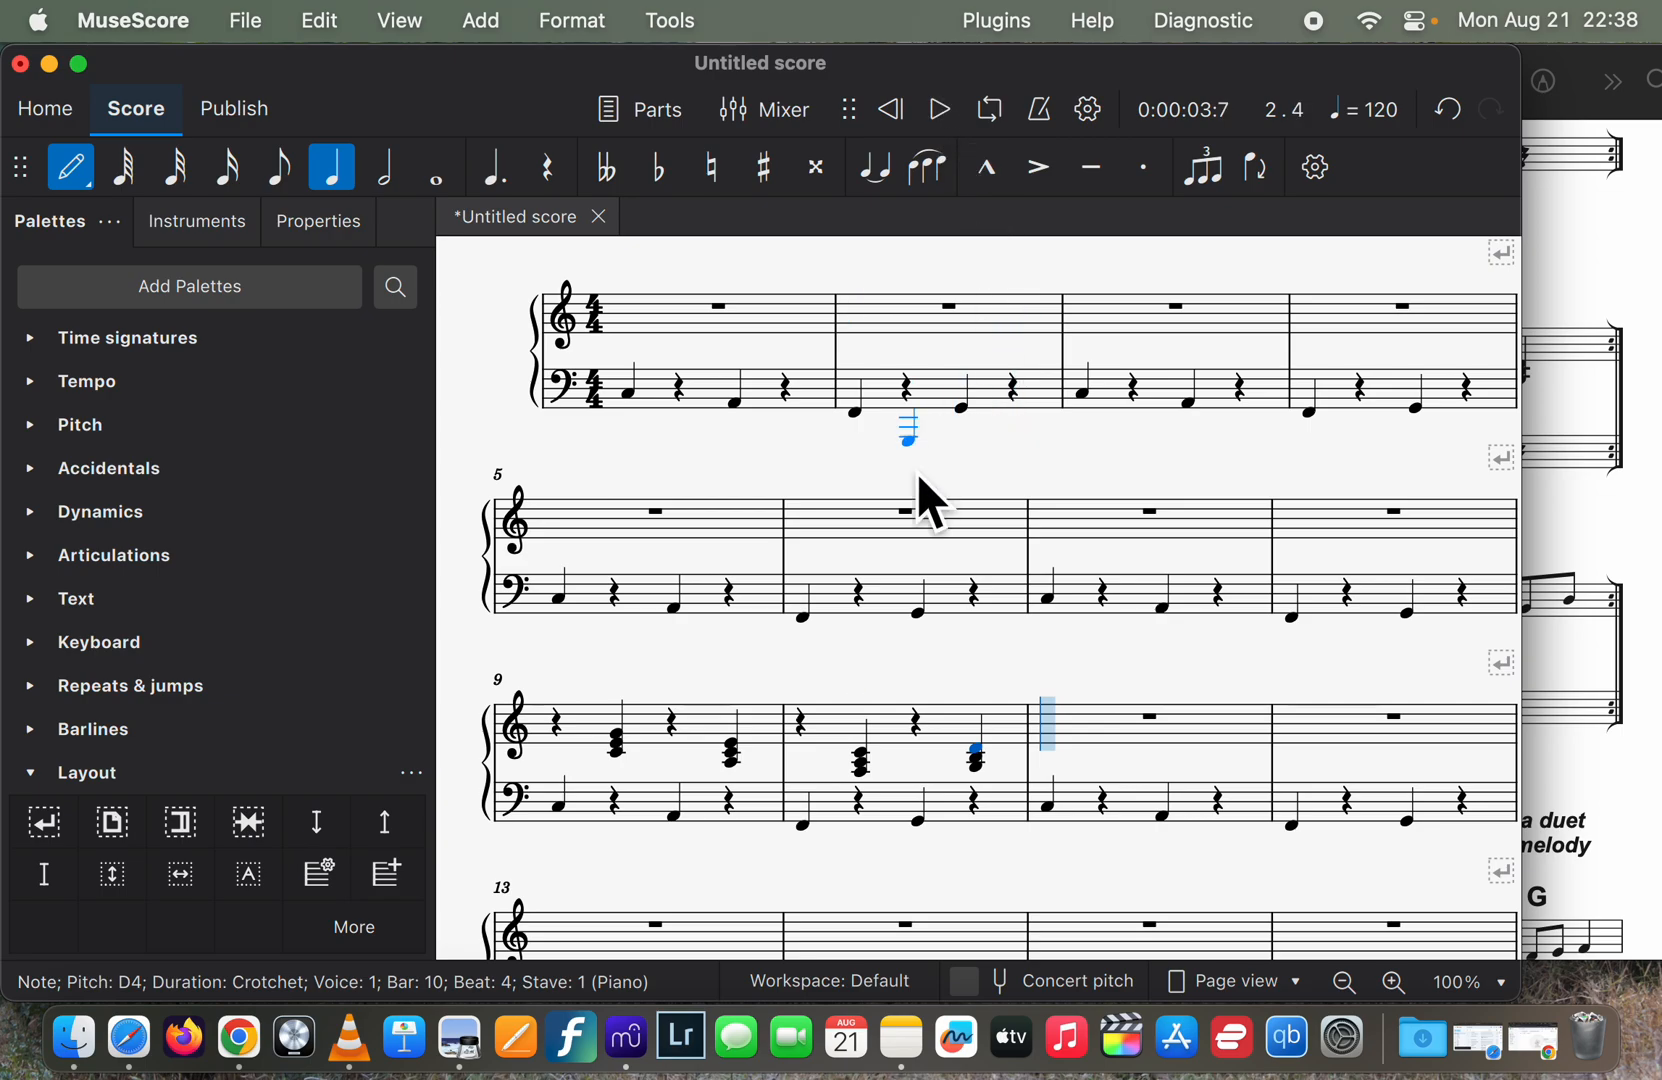
Leave note entry and copy the treble chords of bars 9–10 into treble bars 1–2 and 3–4.
click(79, 178)
click(720, 734)
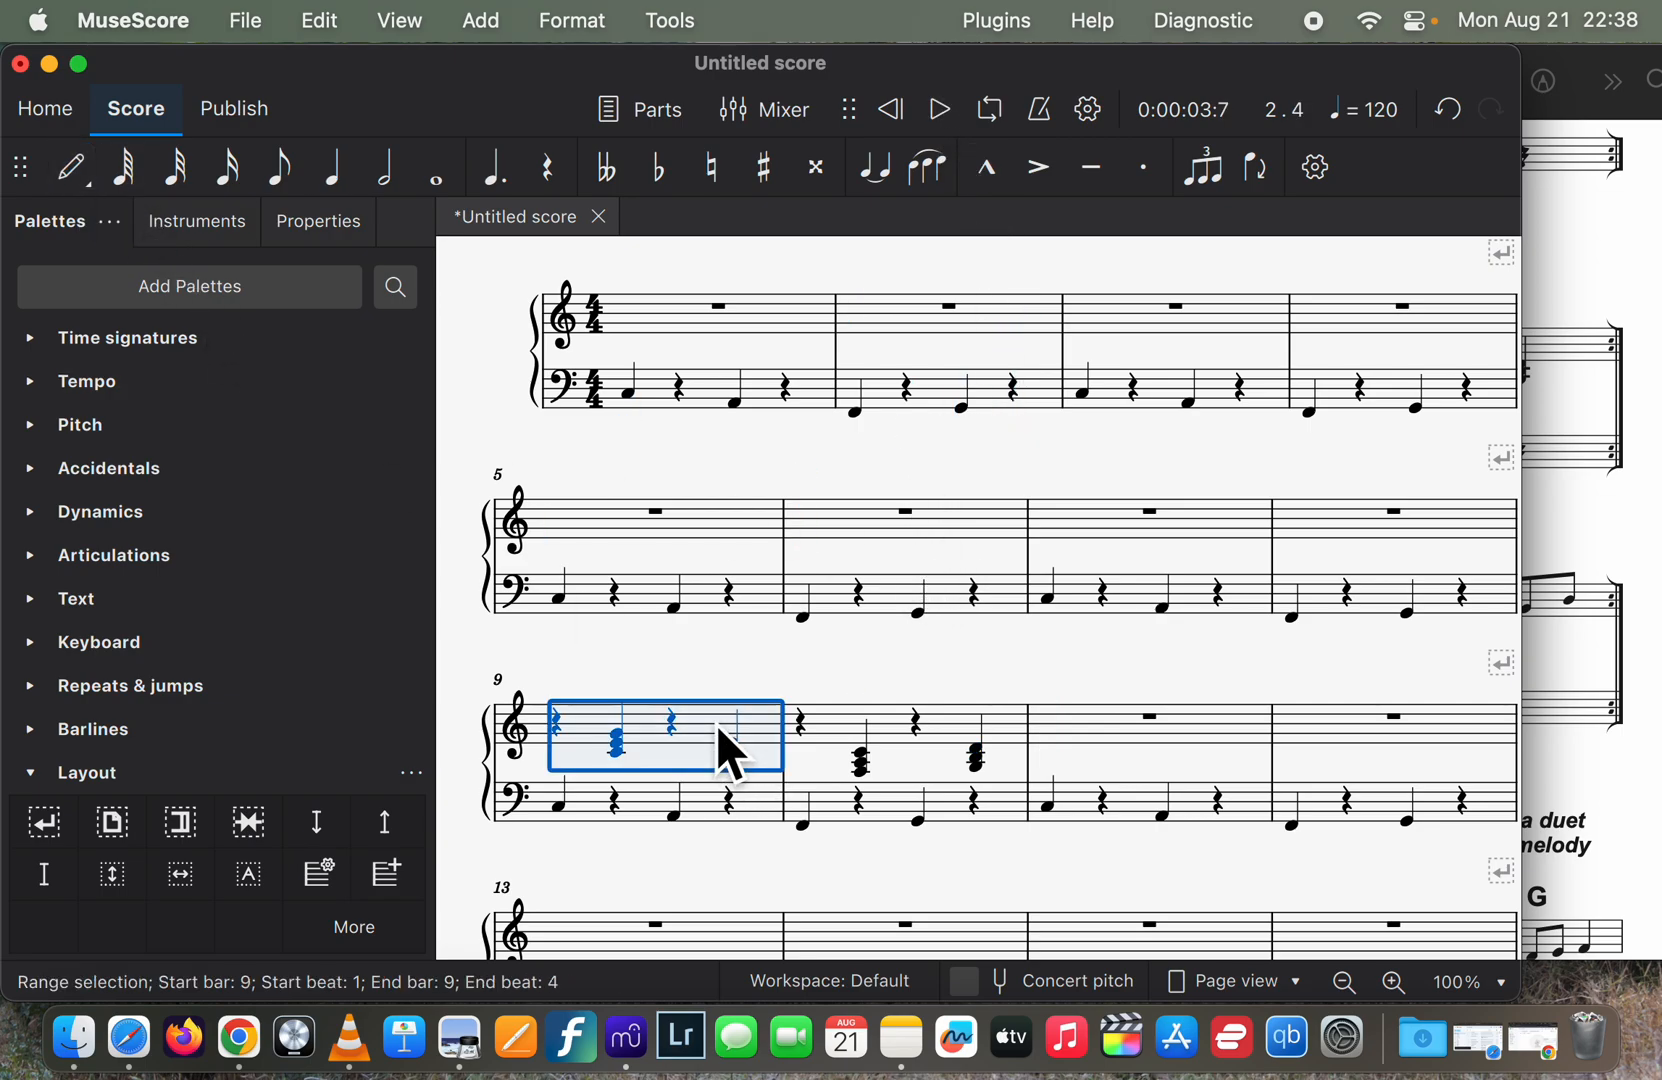
shift+click(852, 722)
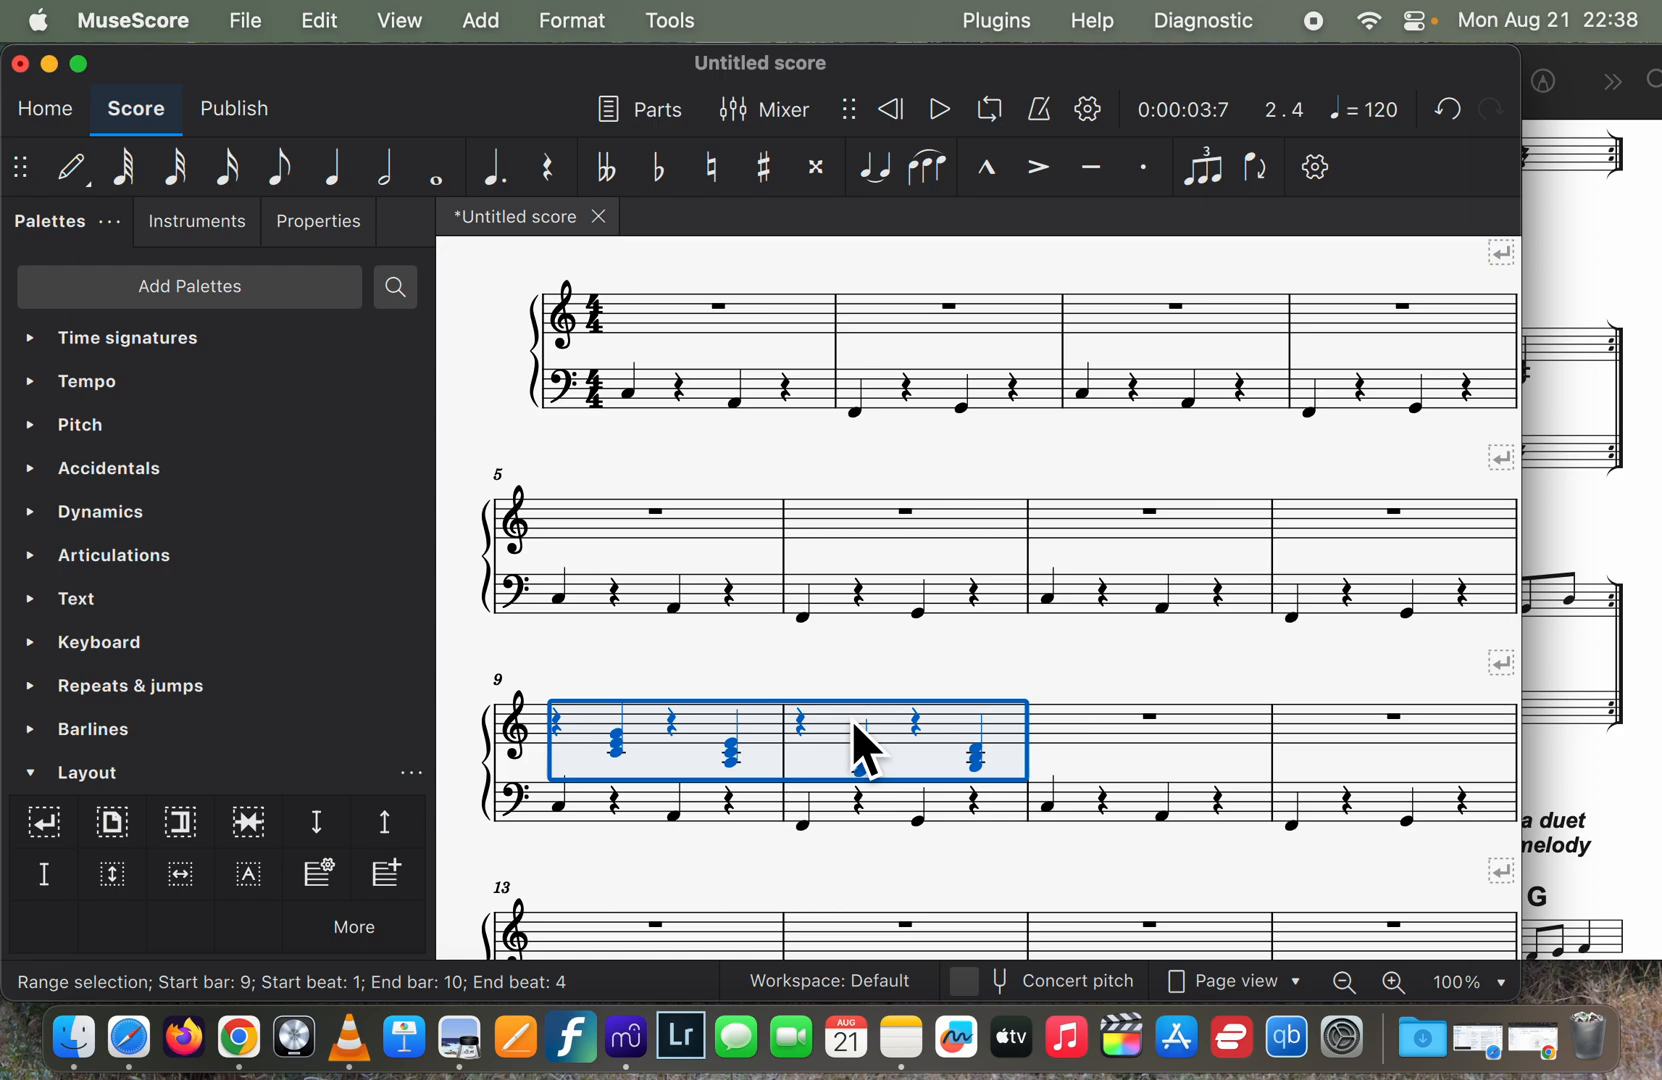
click(708, 320)
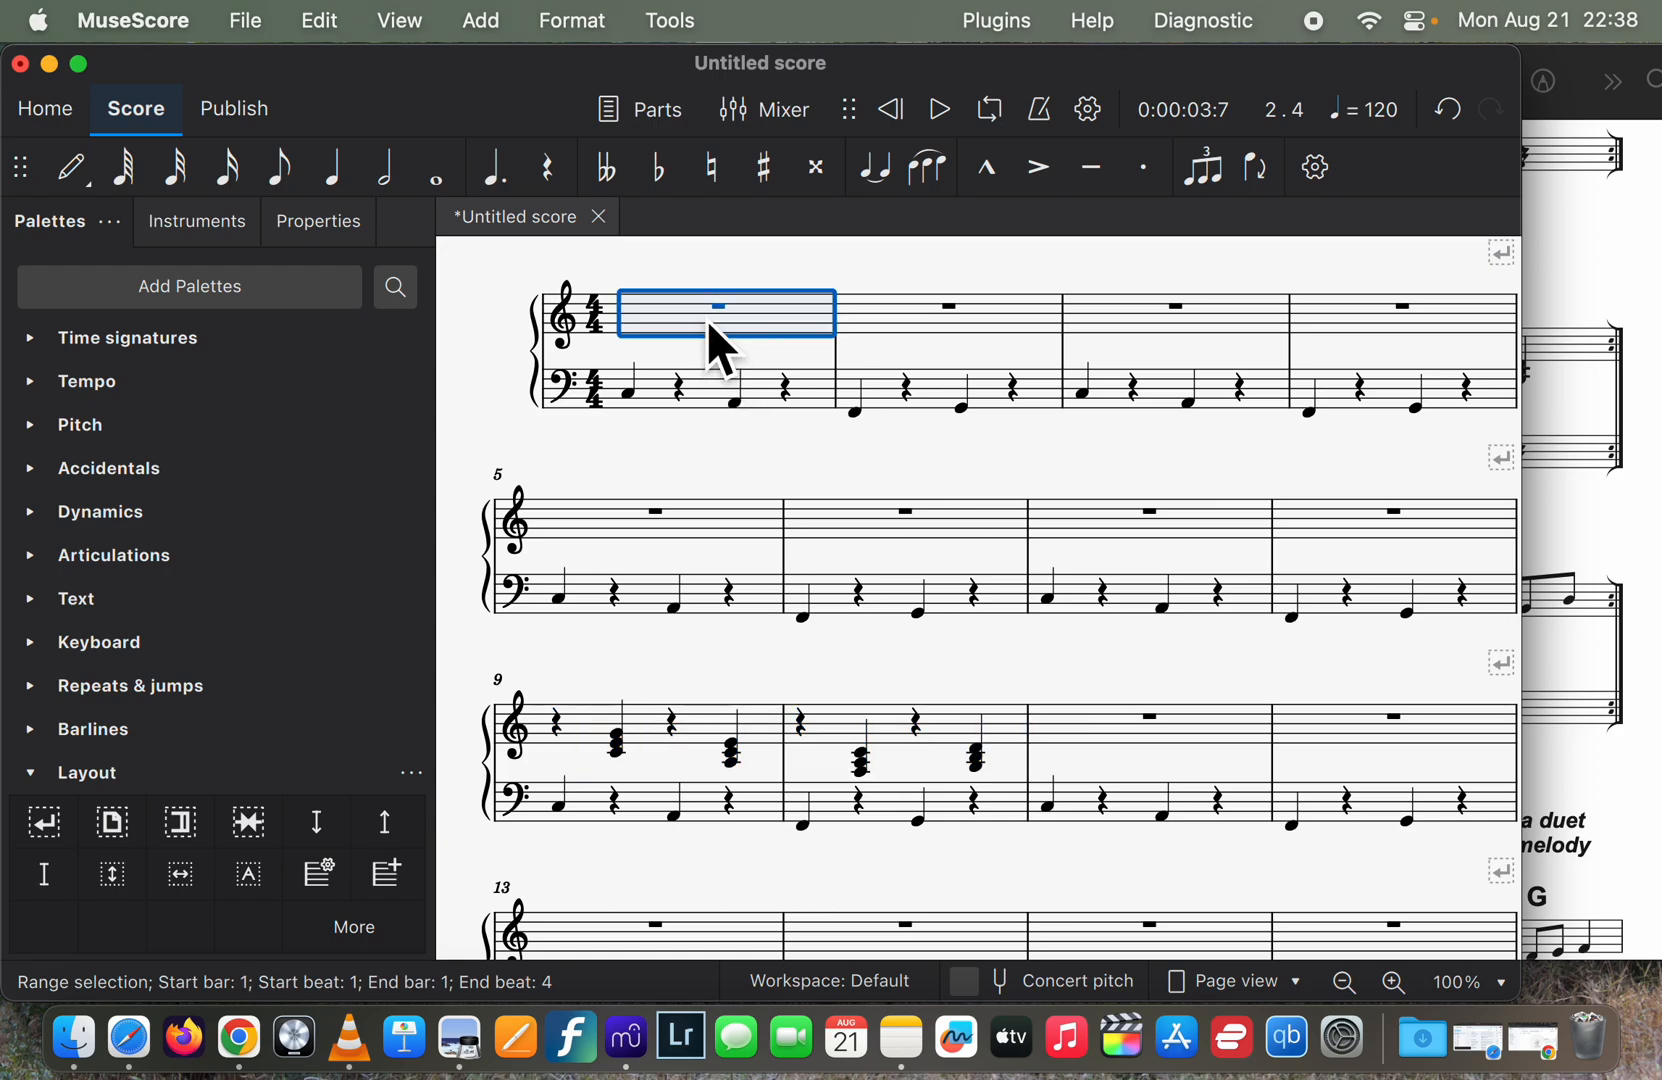
key(ctrl+v)
click(1109, 332)
key(ctrl+v)
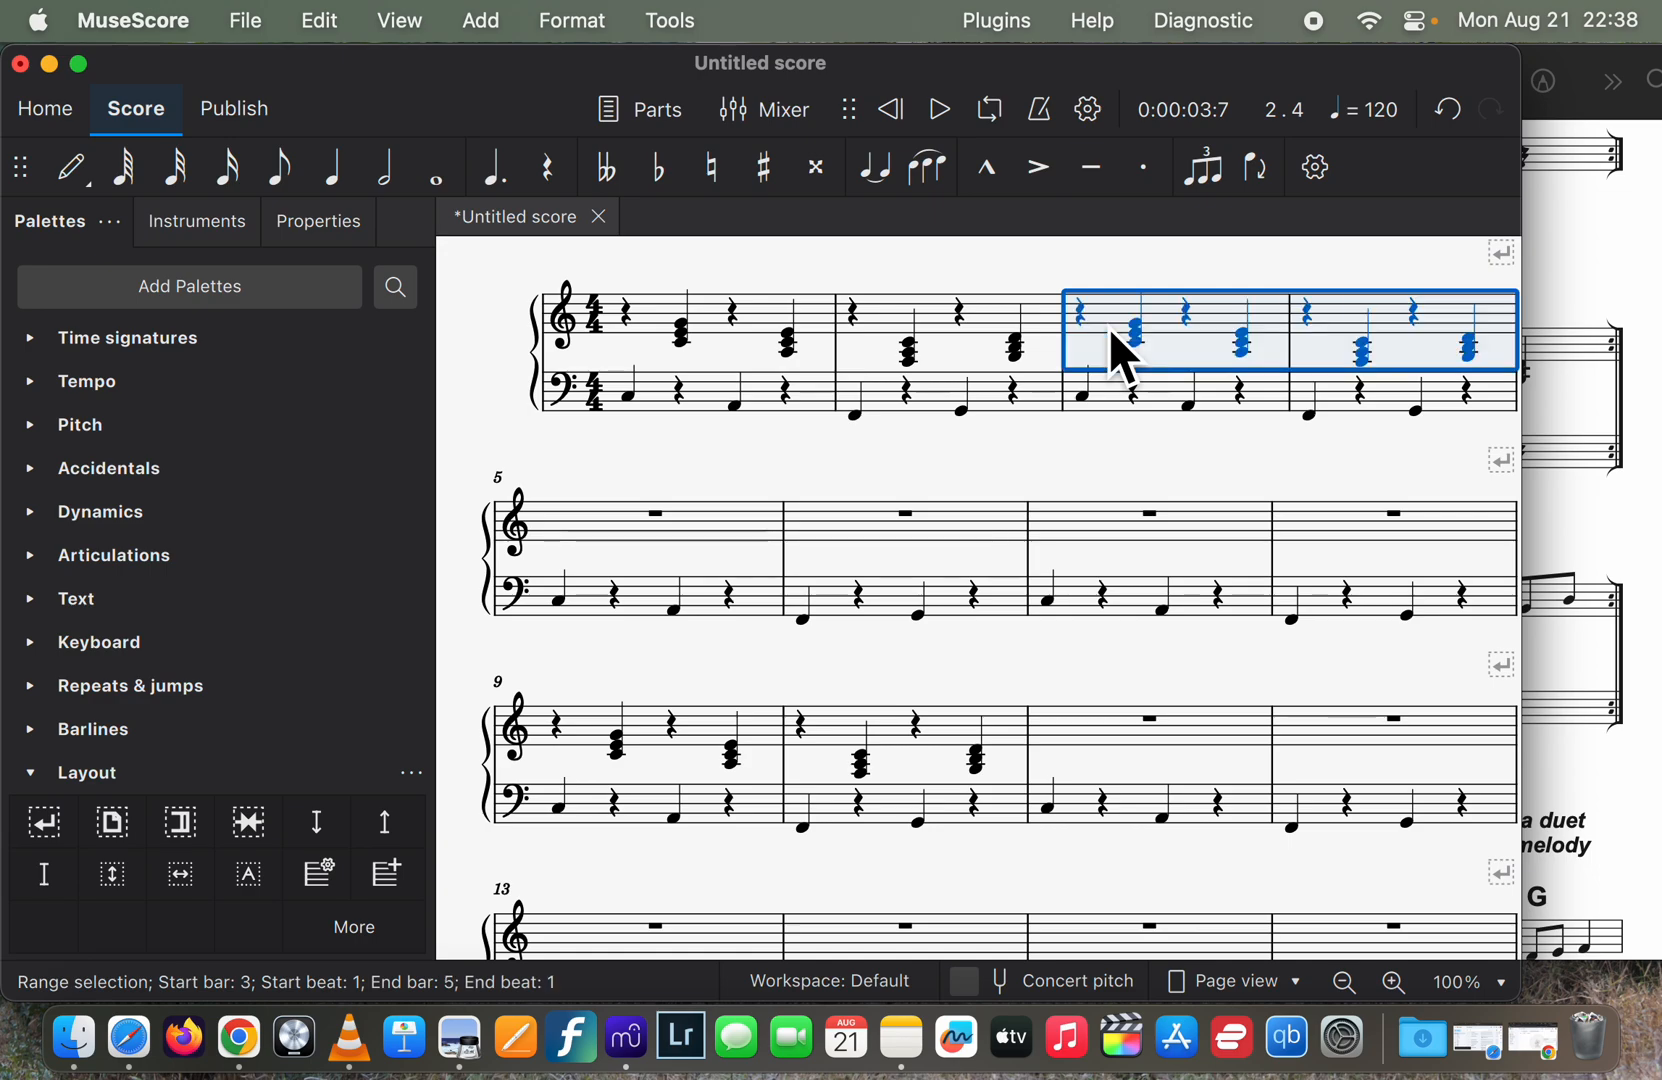
Paste the copied two-bar chord pattern into treble bars 5–6, 7–8 and 11–12.
click(641, 525)
key(ctrl+v)
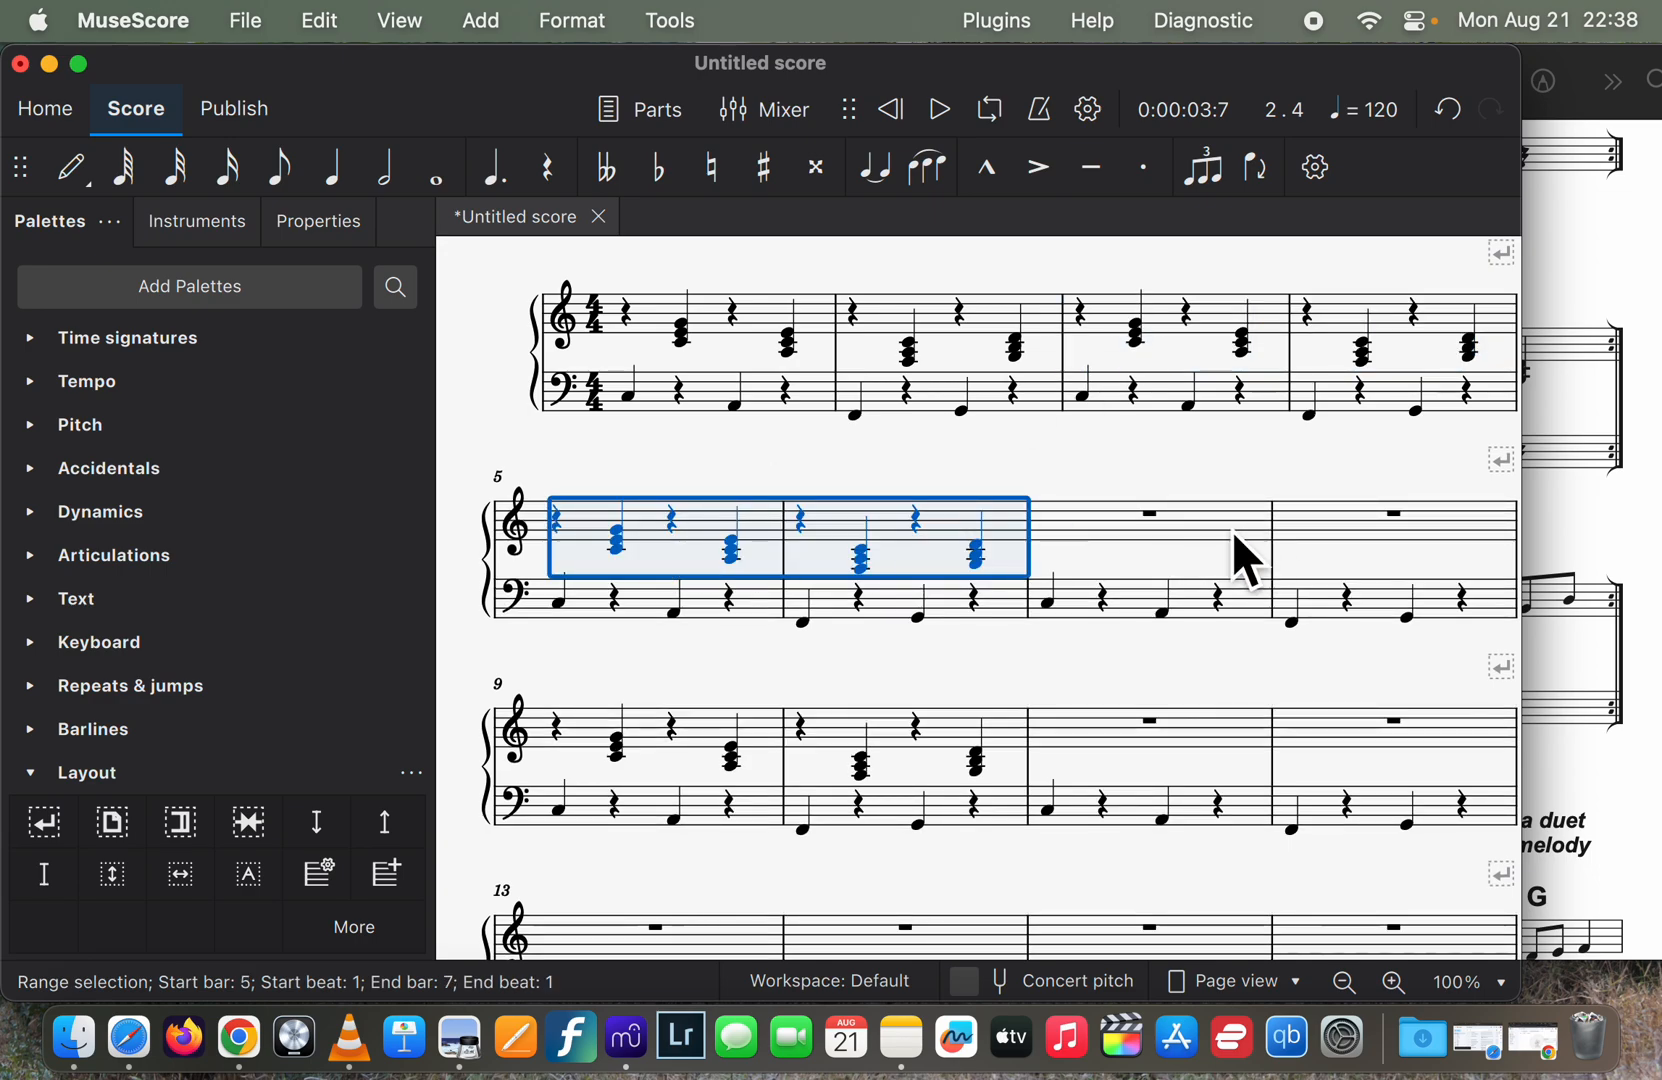
click(1169, 528)
key(ctrl+v)
click(1116, 732)
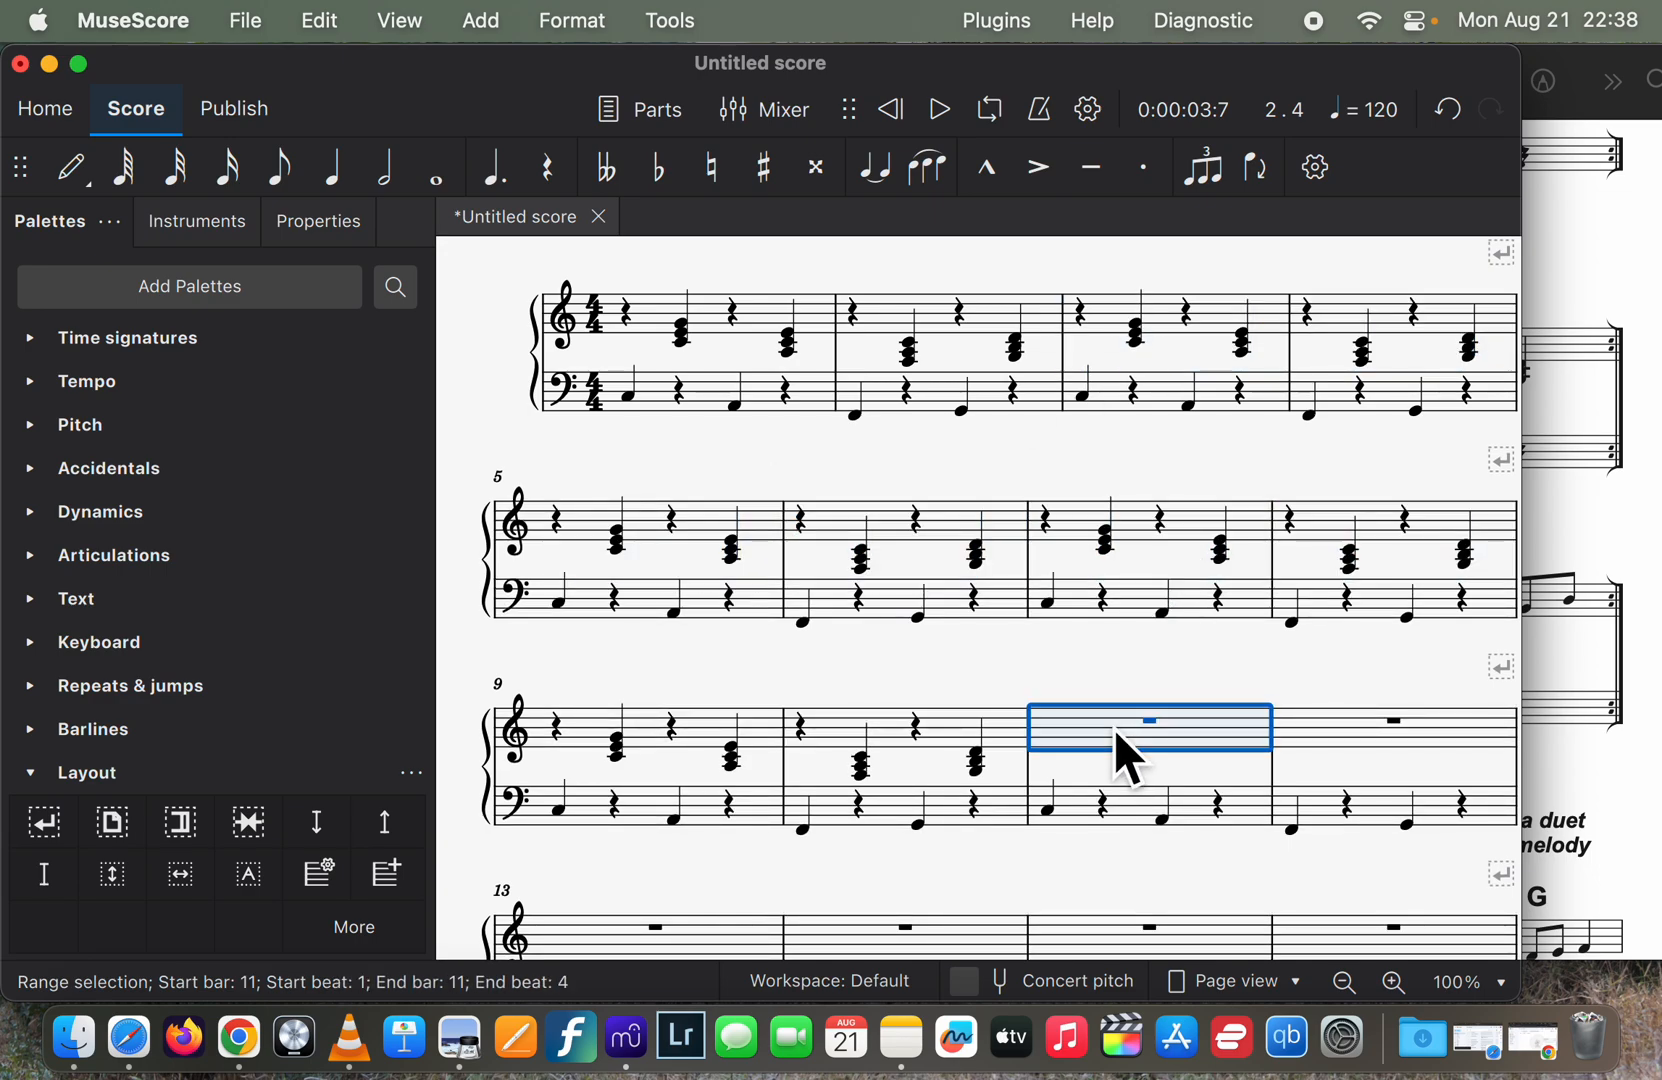
key(ctrl+v)
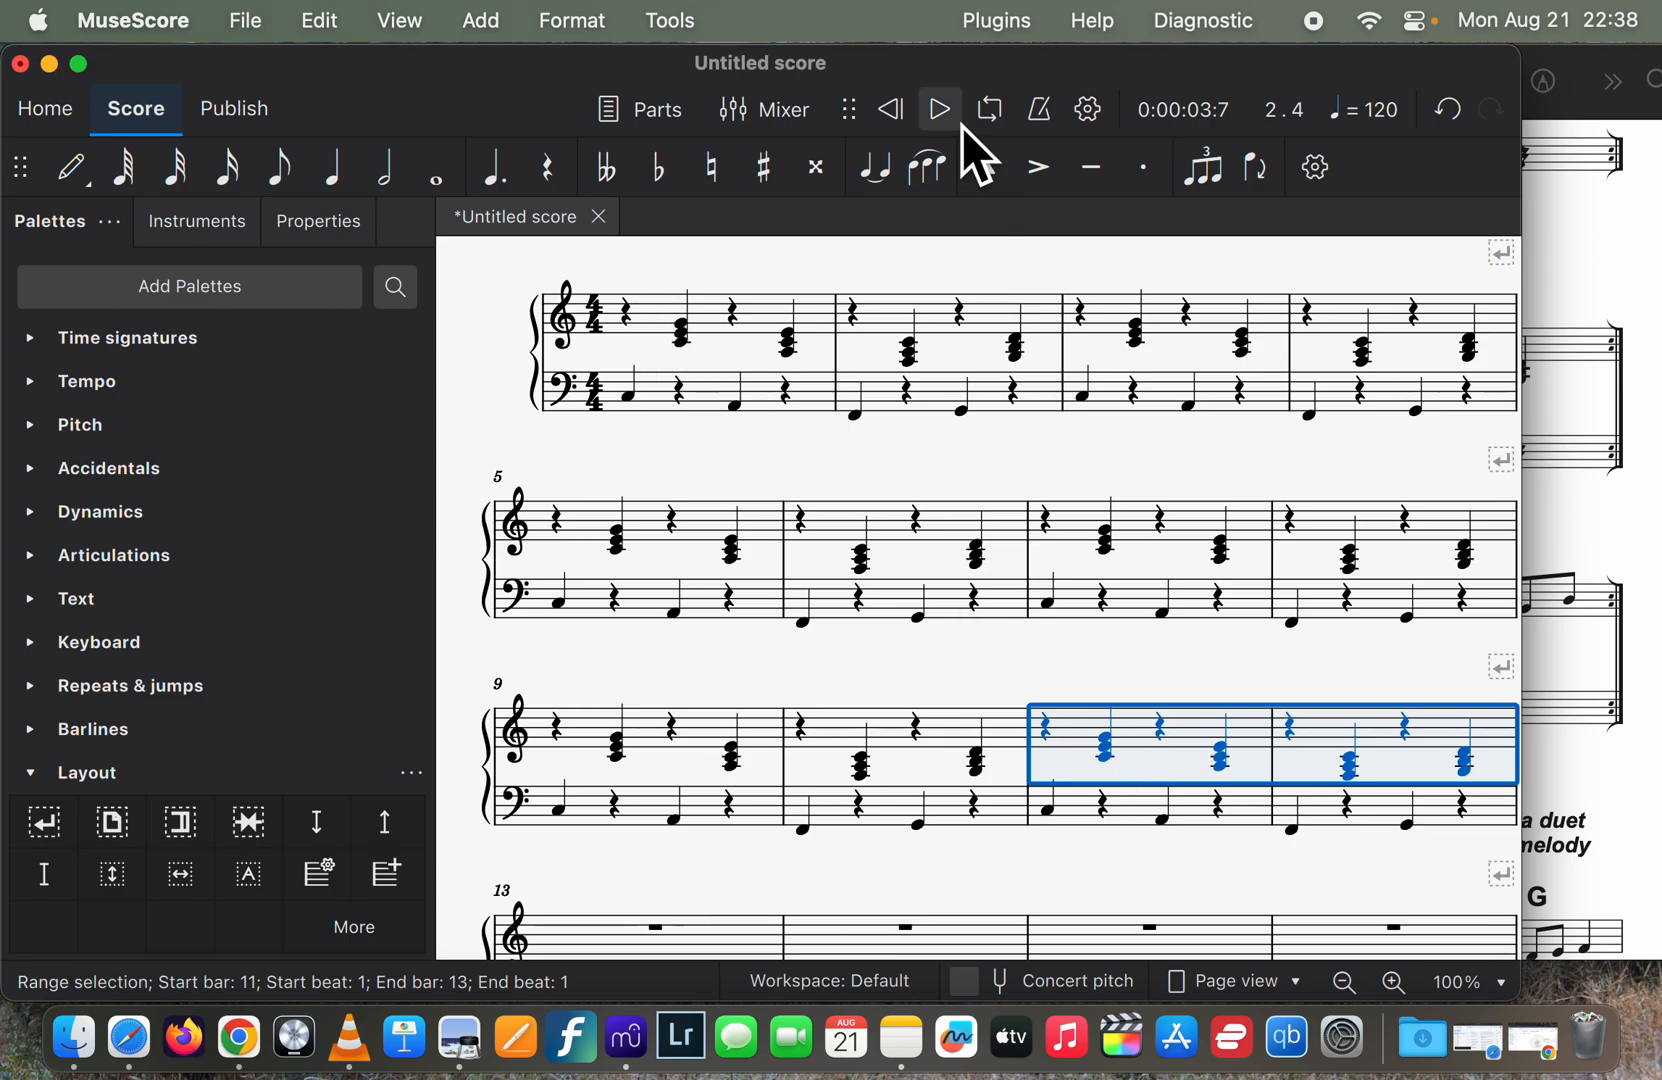
Rewind the score, play back the opening bars with the chords, pause and return to the top of the page.
click(890, 110)
click(940, 112)
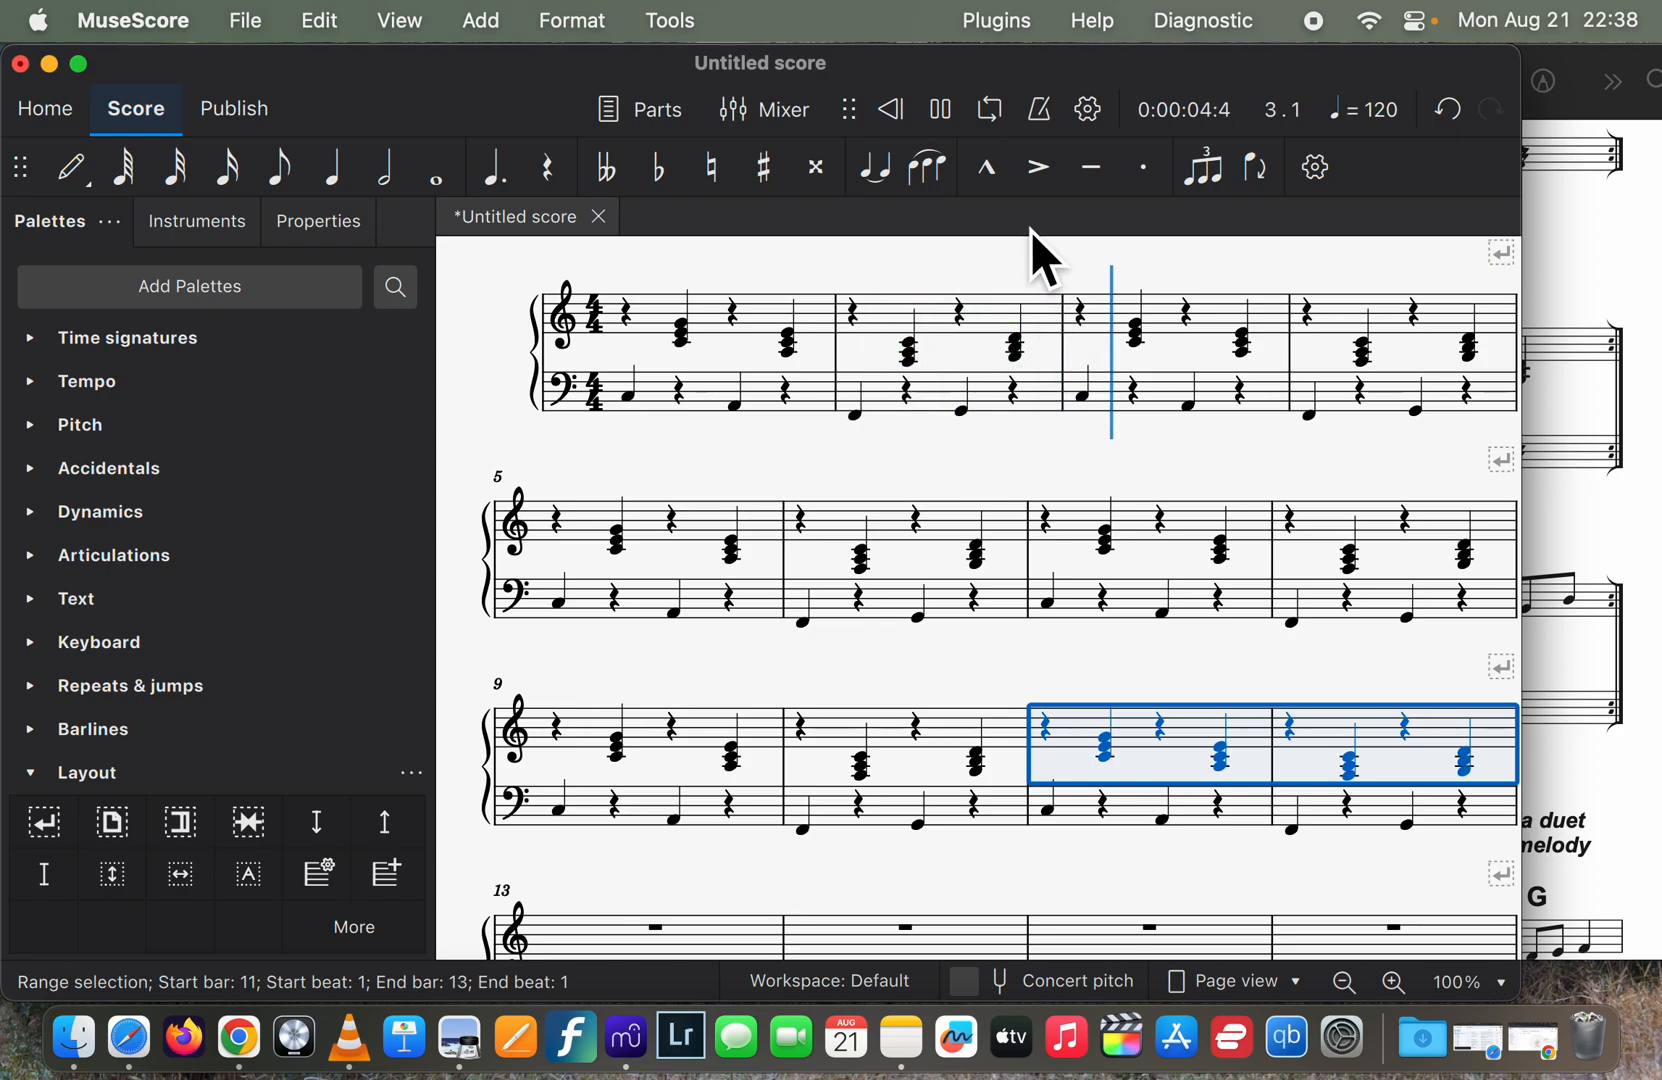
click(944, 110)
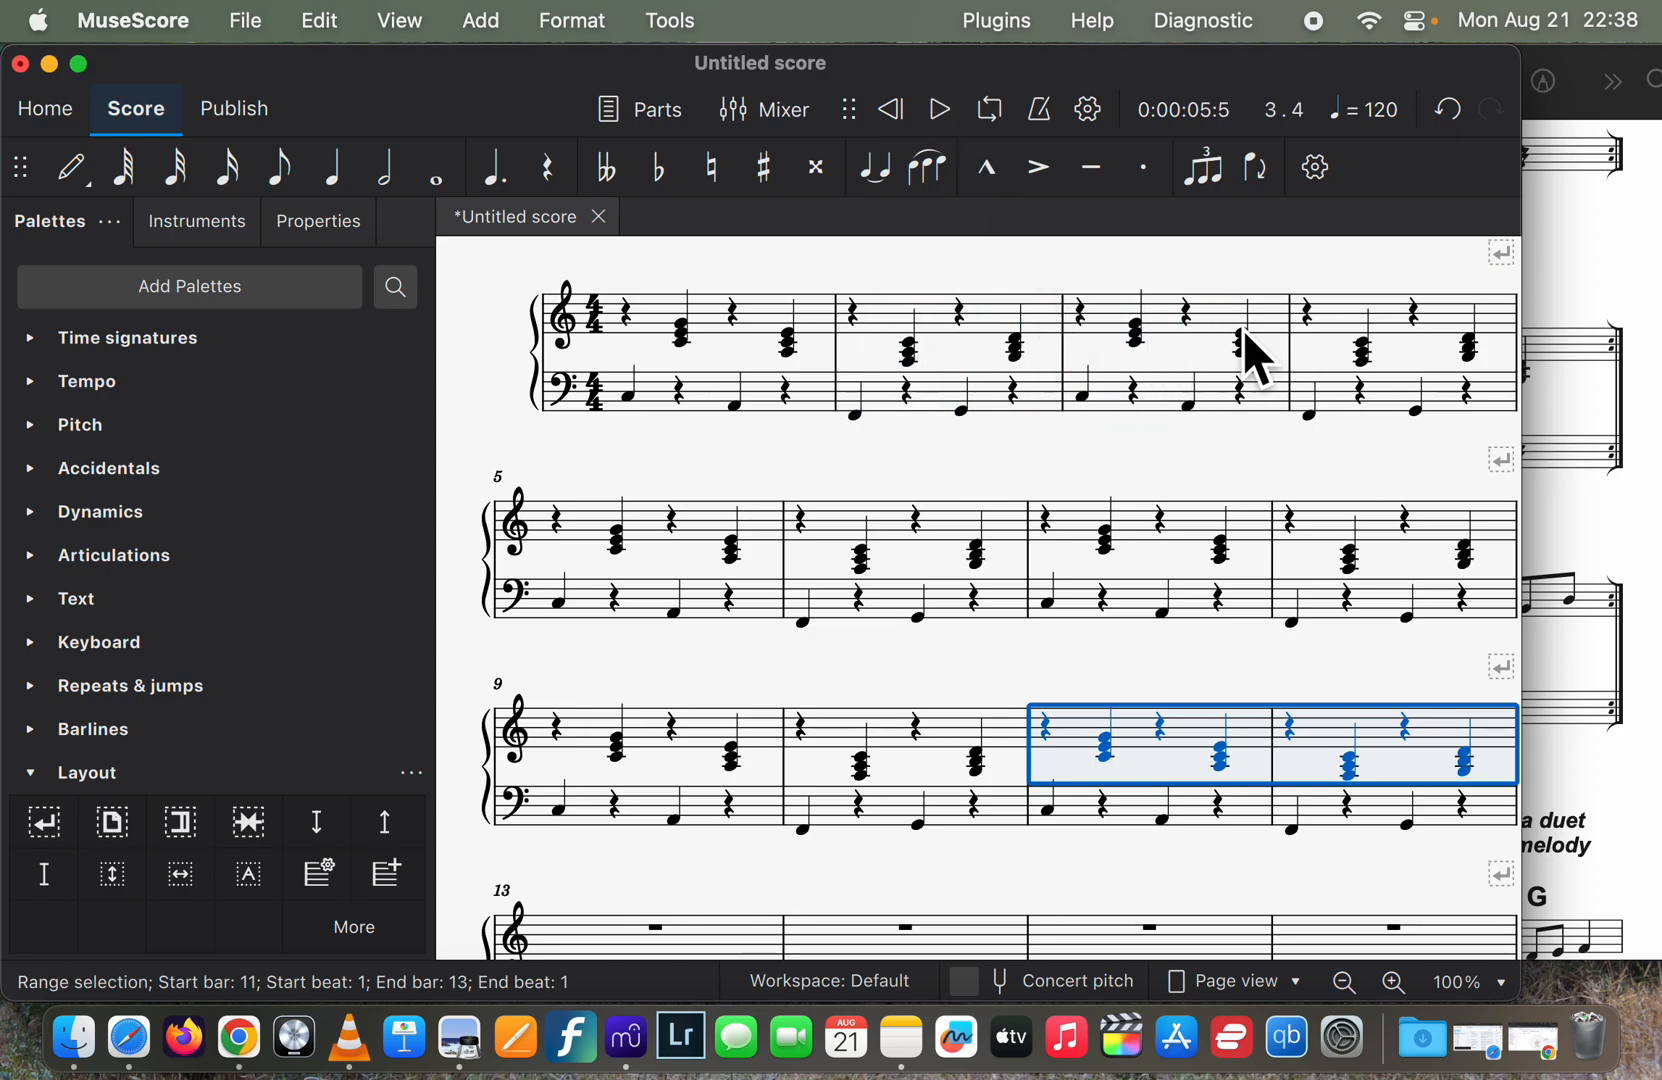
scroll(1296, 349, up, 2)
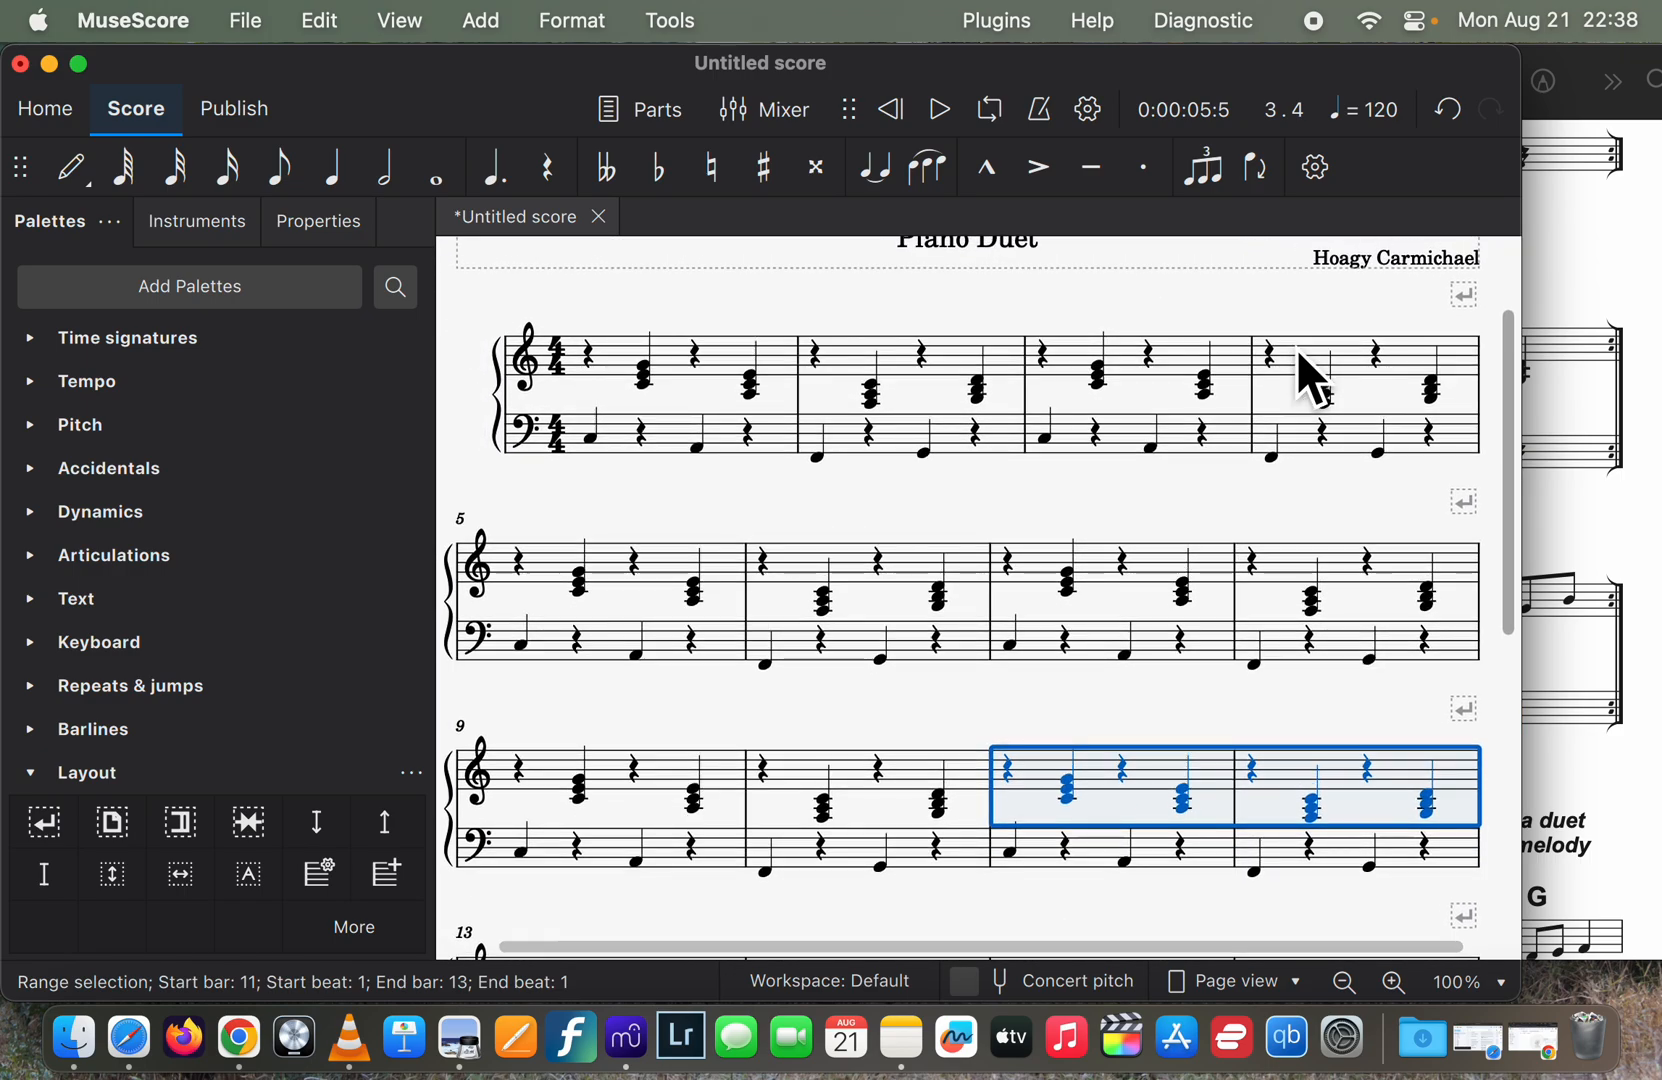